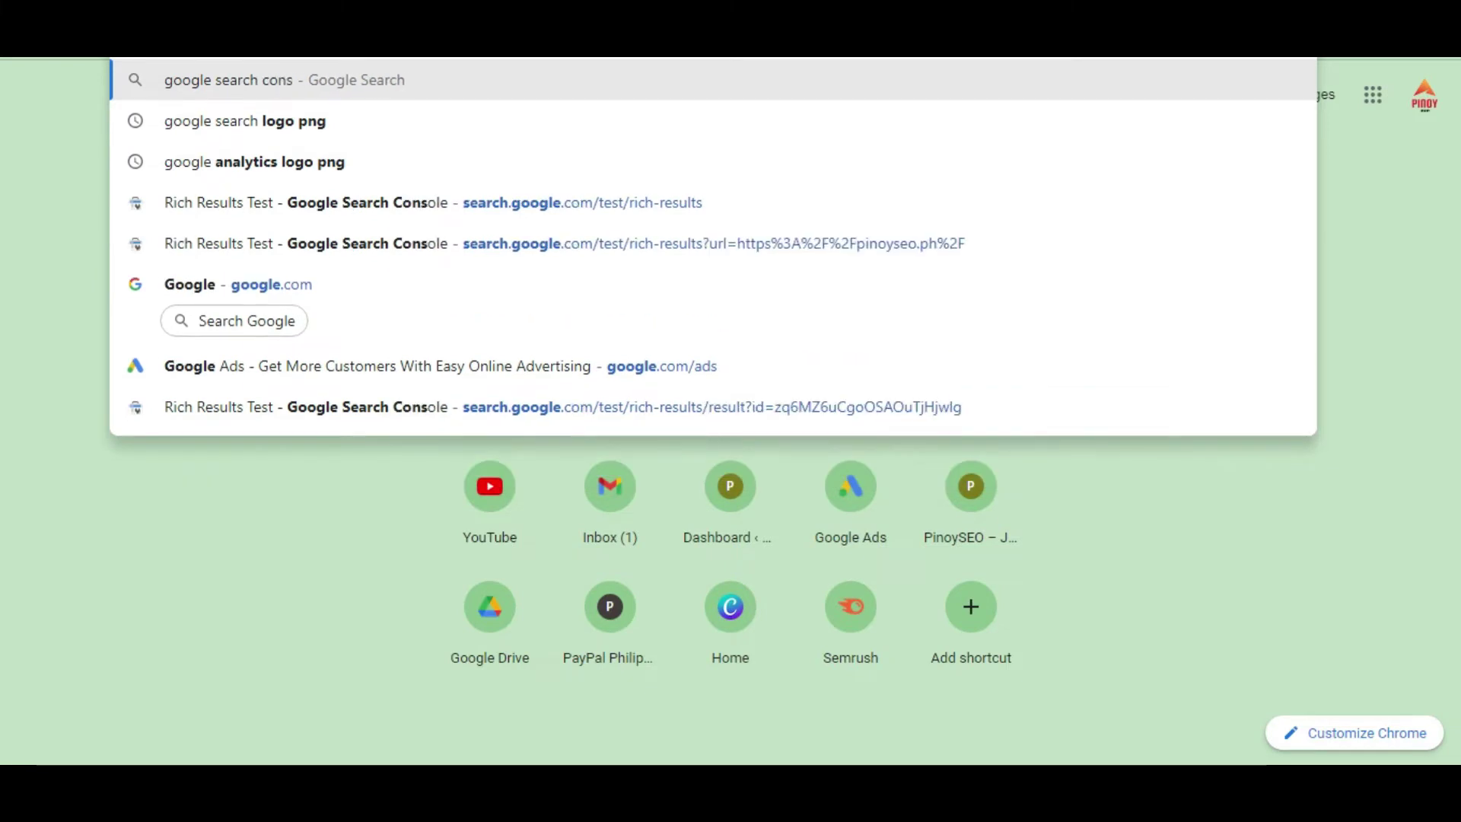
Step: Search Google for "google search console" and open the Google Search Console Tools result
{"action": "key", "text": "Escape"}
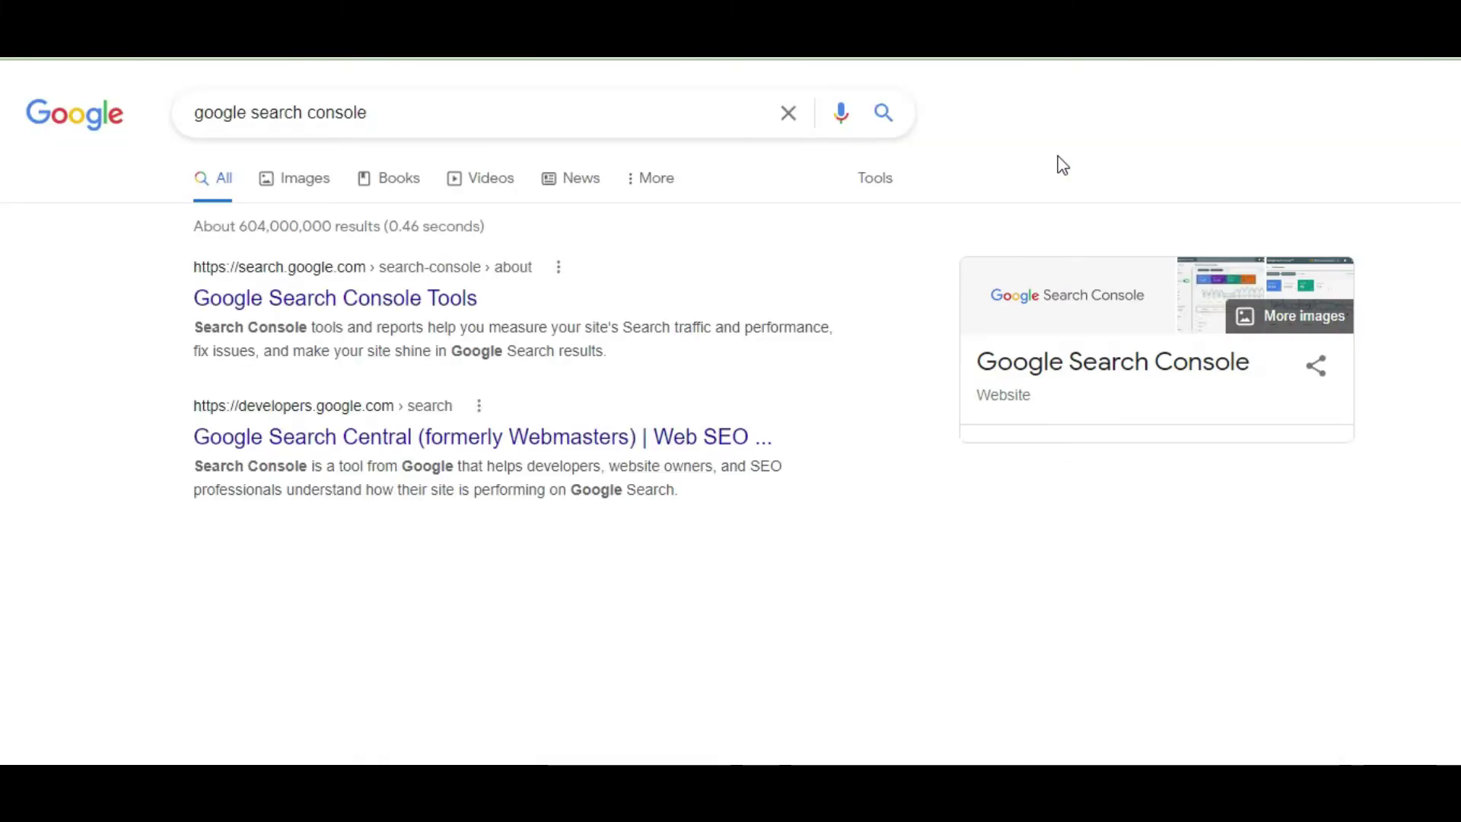
{"action": "left_click", "coordinate": [304, 302]}
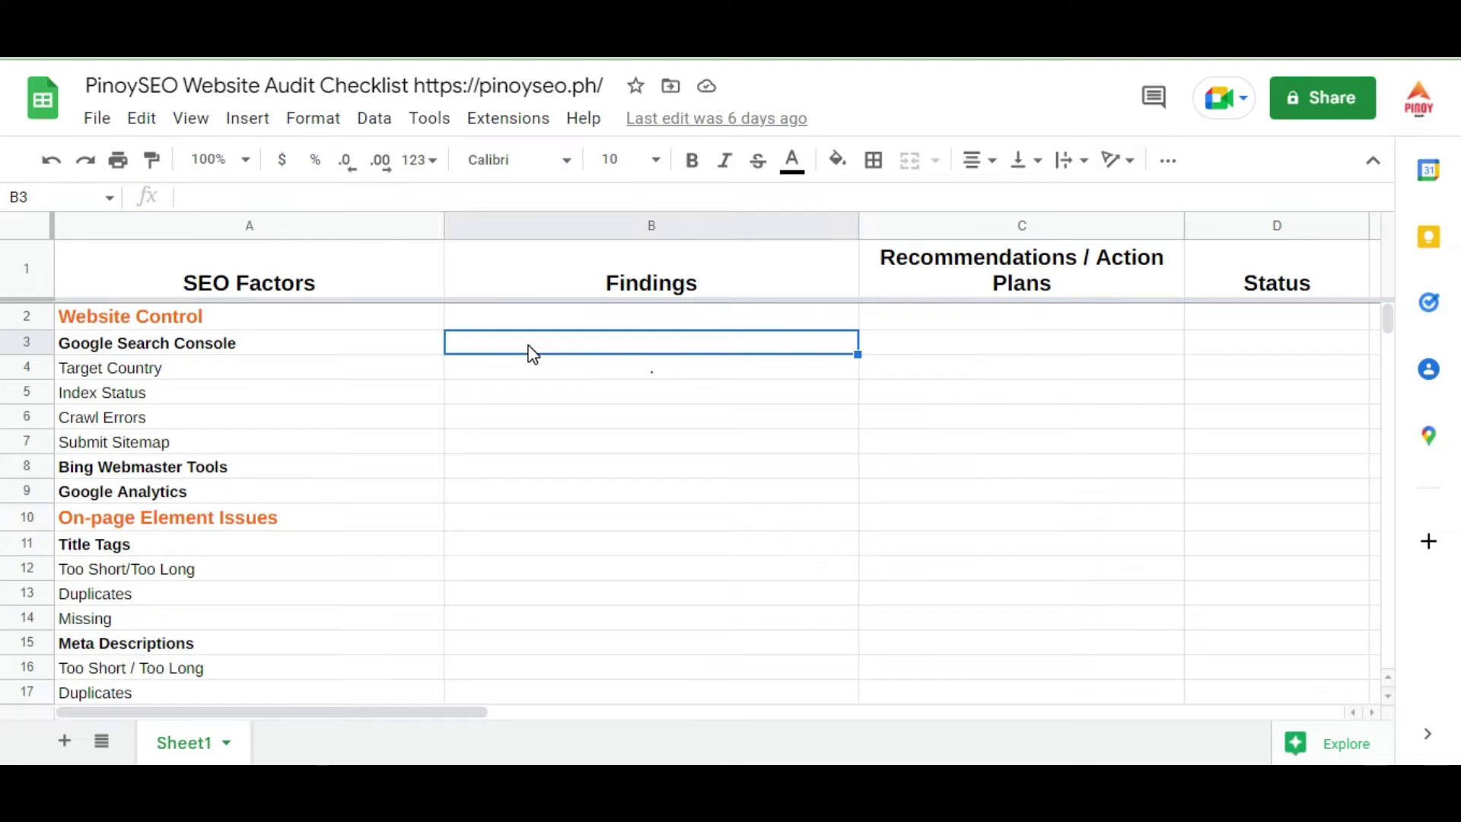
Step: In the Google Sheets audit checklist, record "no access yet" as the Google Search Console finding and "Create account and verify" as its recommendation
{"action": "type", "text": "no access yet"}
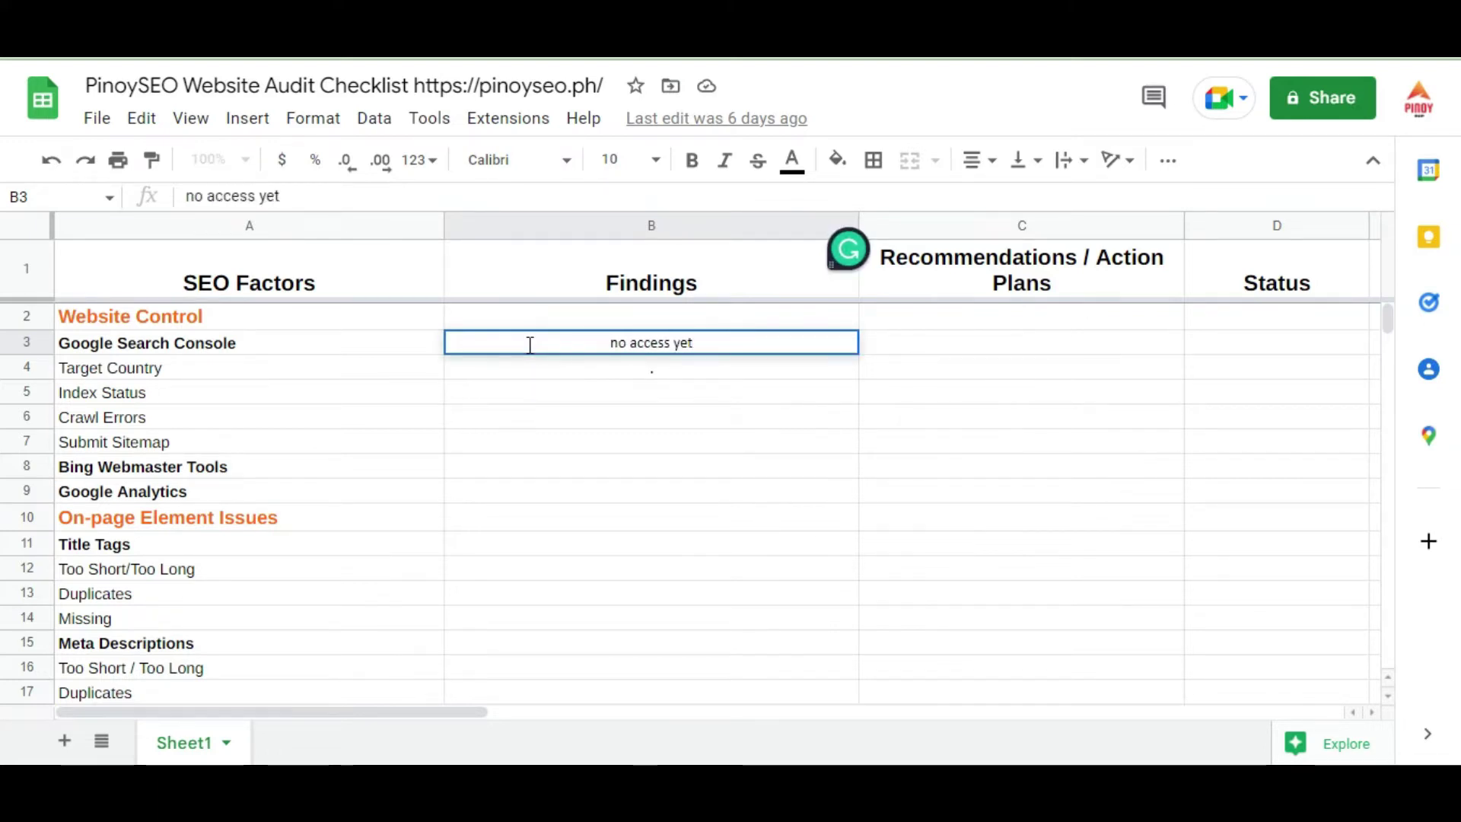
{"action": "key", "text": "Return"}
{"action": "key", "text": "Up"}
{"action": "key", "text": "Right"}
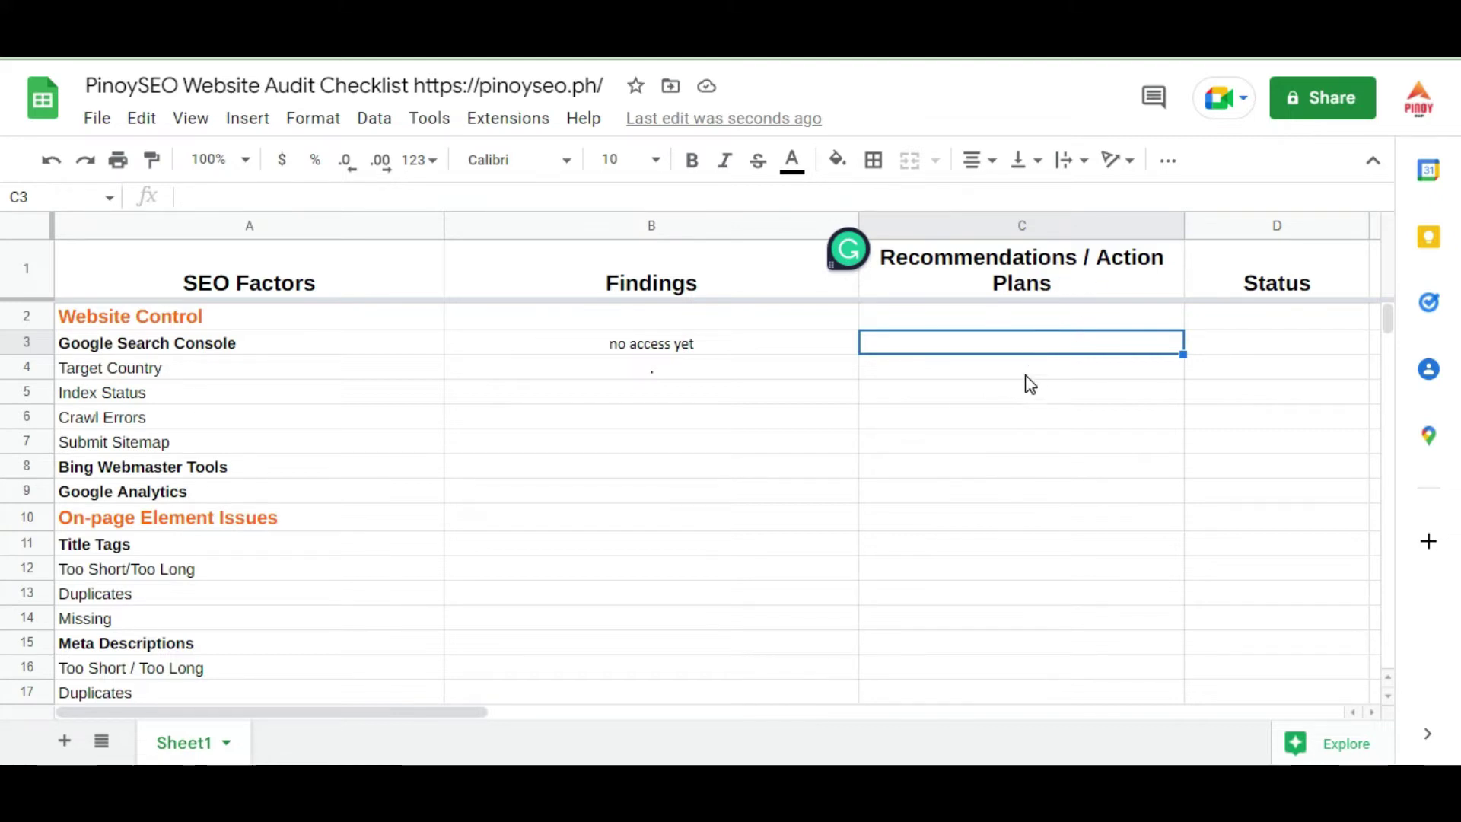
{"action": "type", "text": "Crea"}
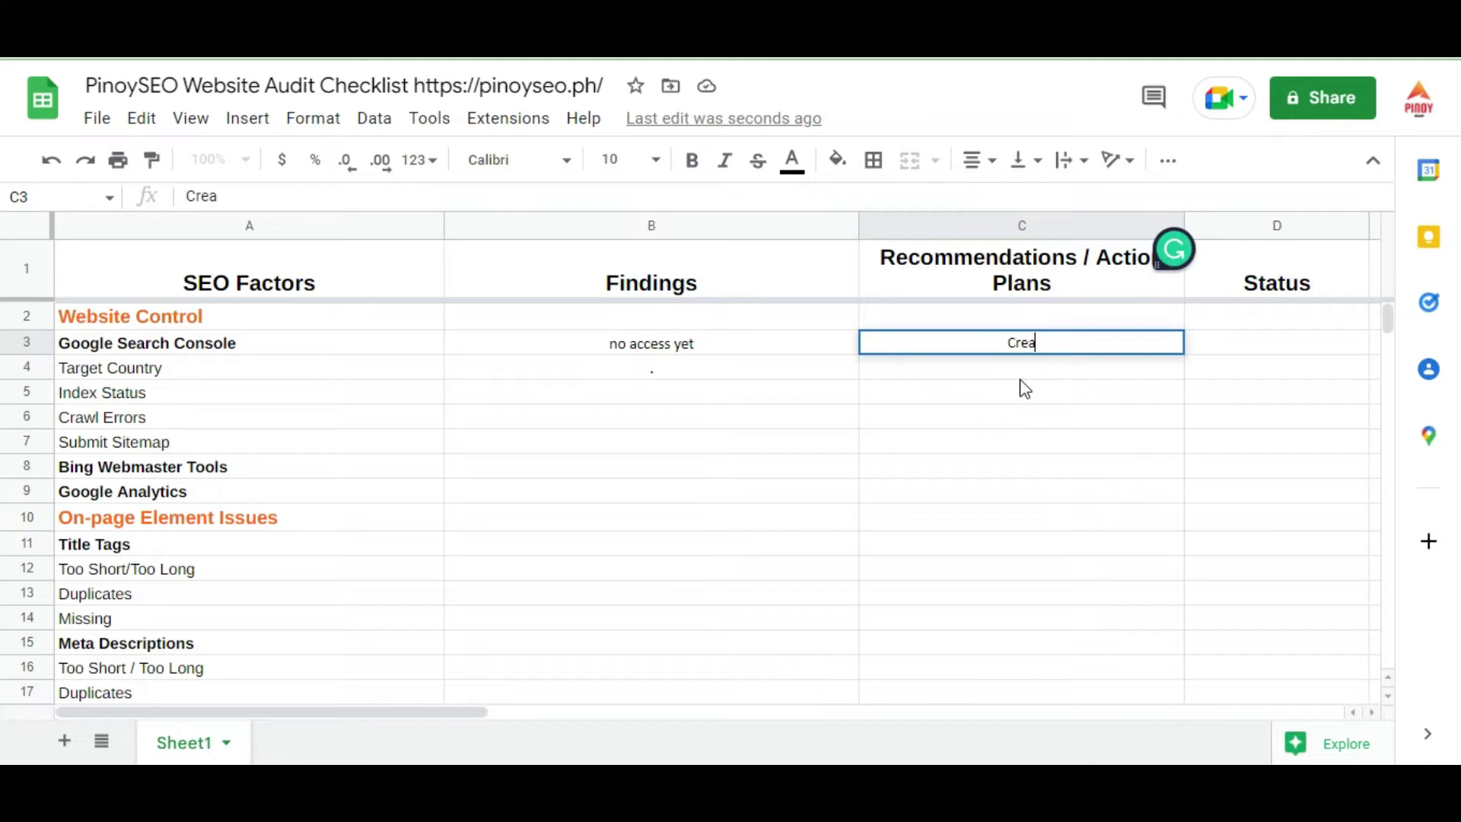
{"action": "type", "text": "te account"}
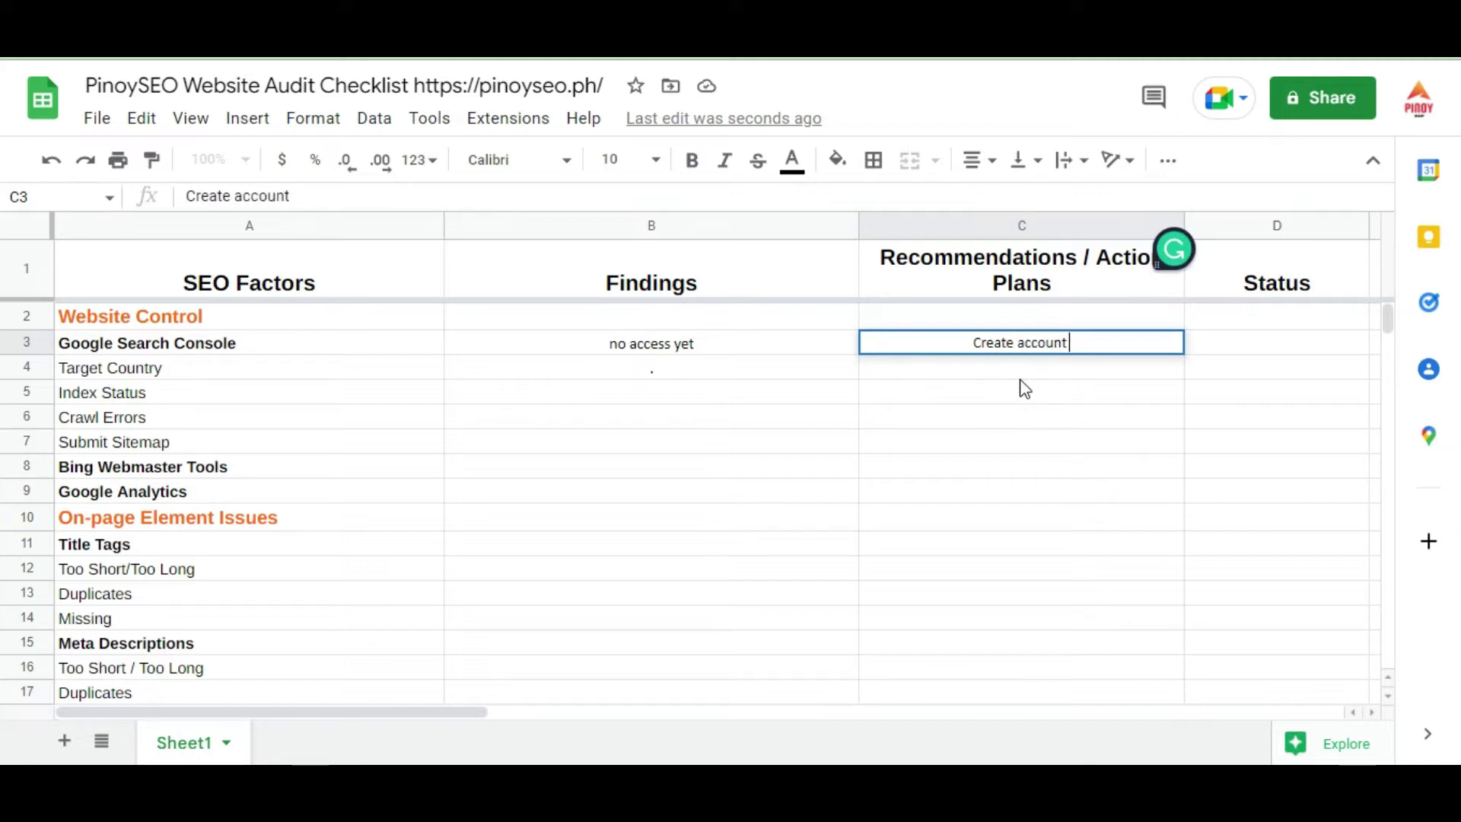
{"action": "type", "text": " and verify"}
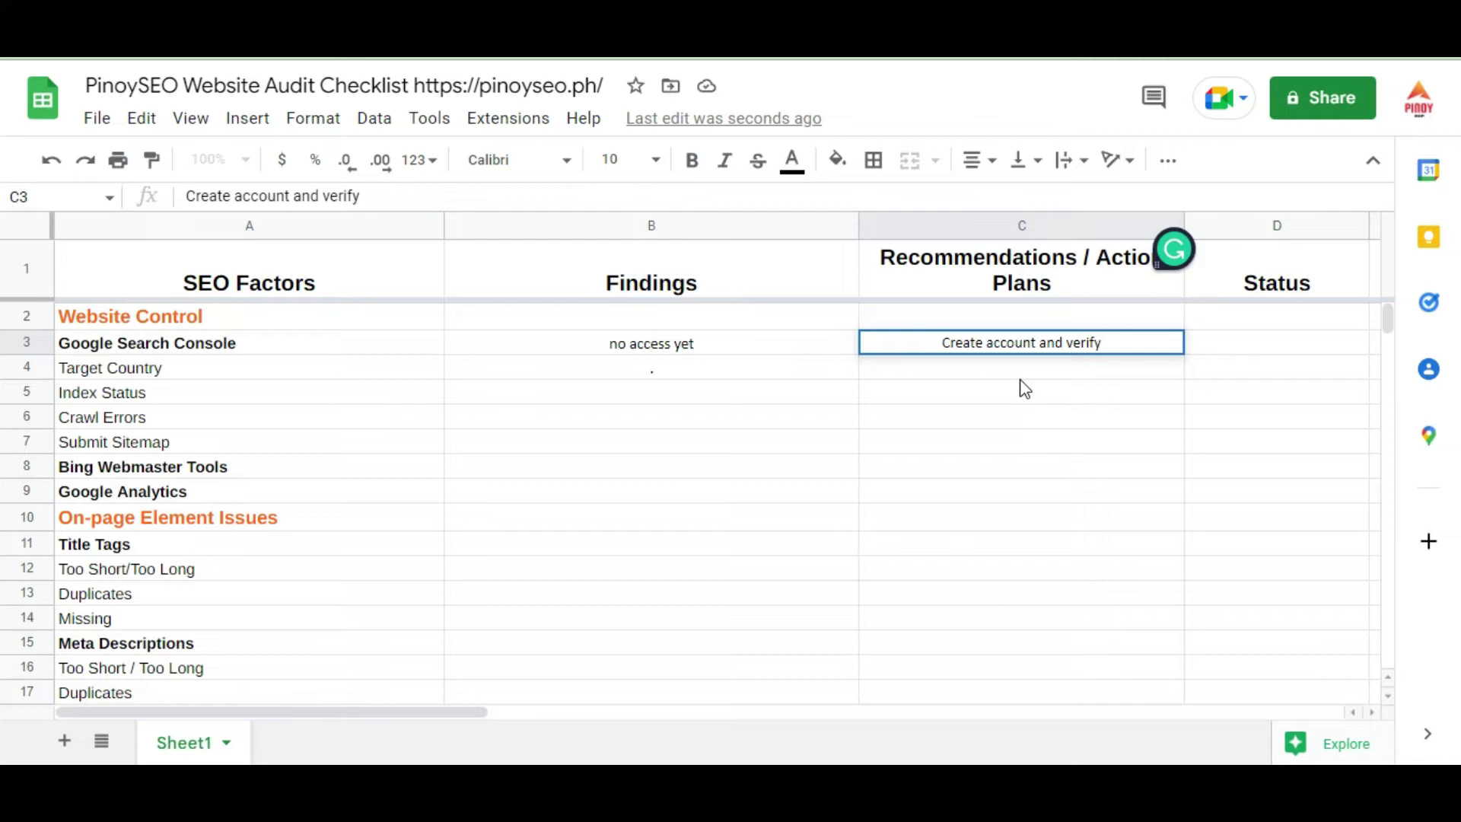
{"action": "key", "text": "Return"}
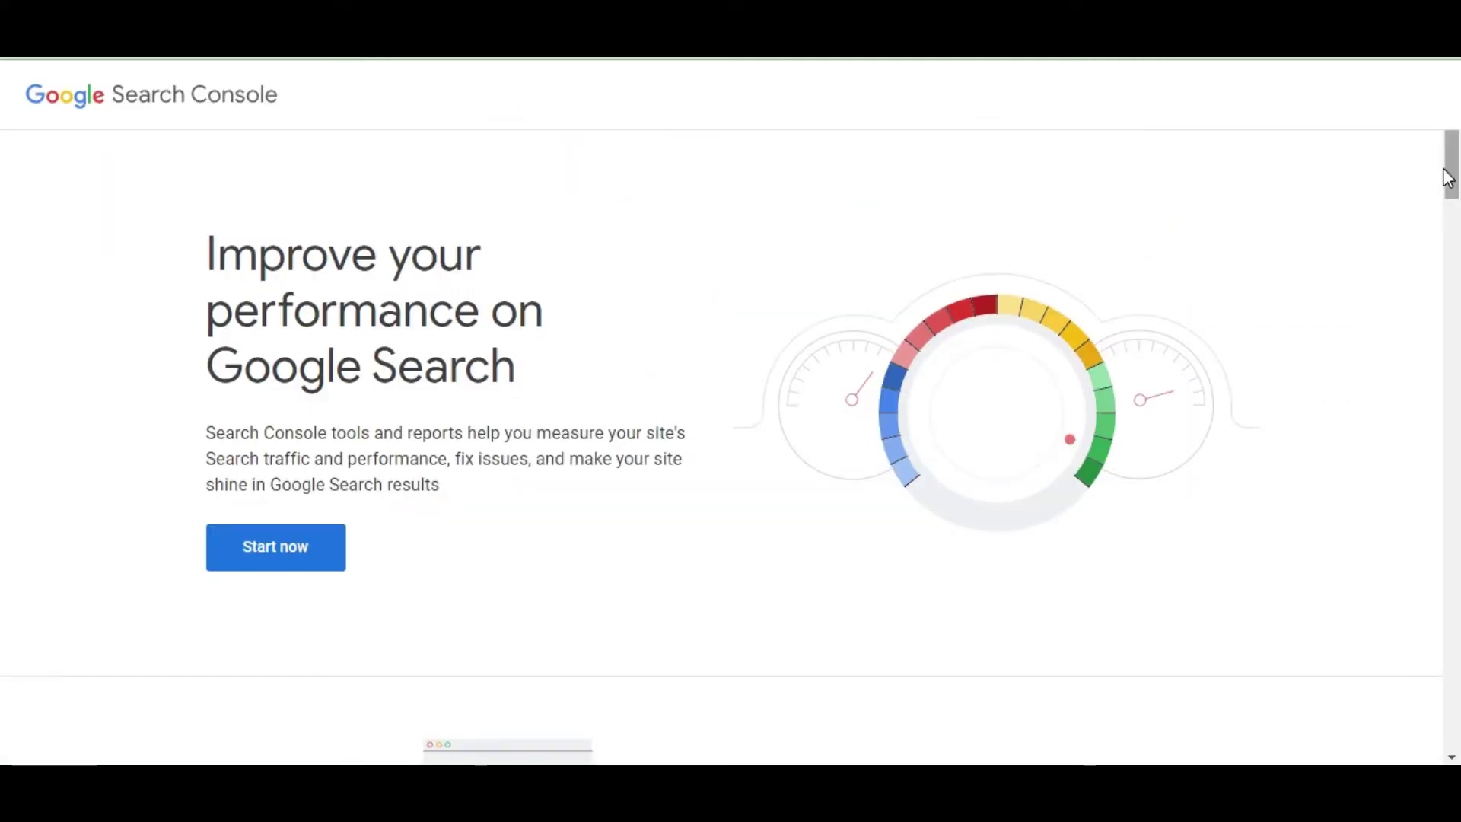
{"action": "left_click_drag", "start_coordinate": [1453, 177], "coordinate": [1311, 643]}
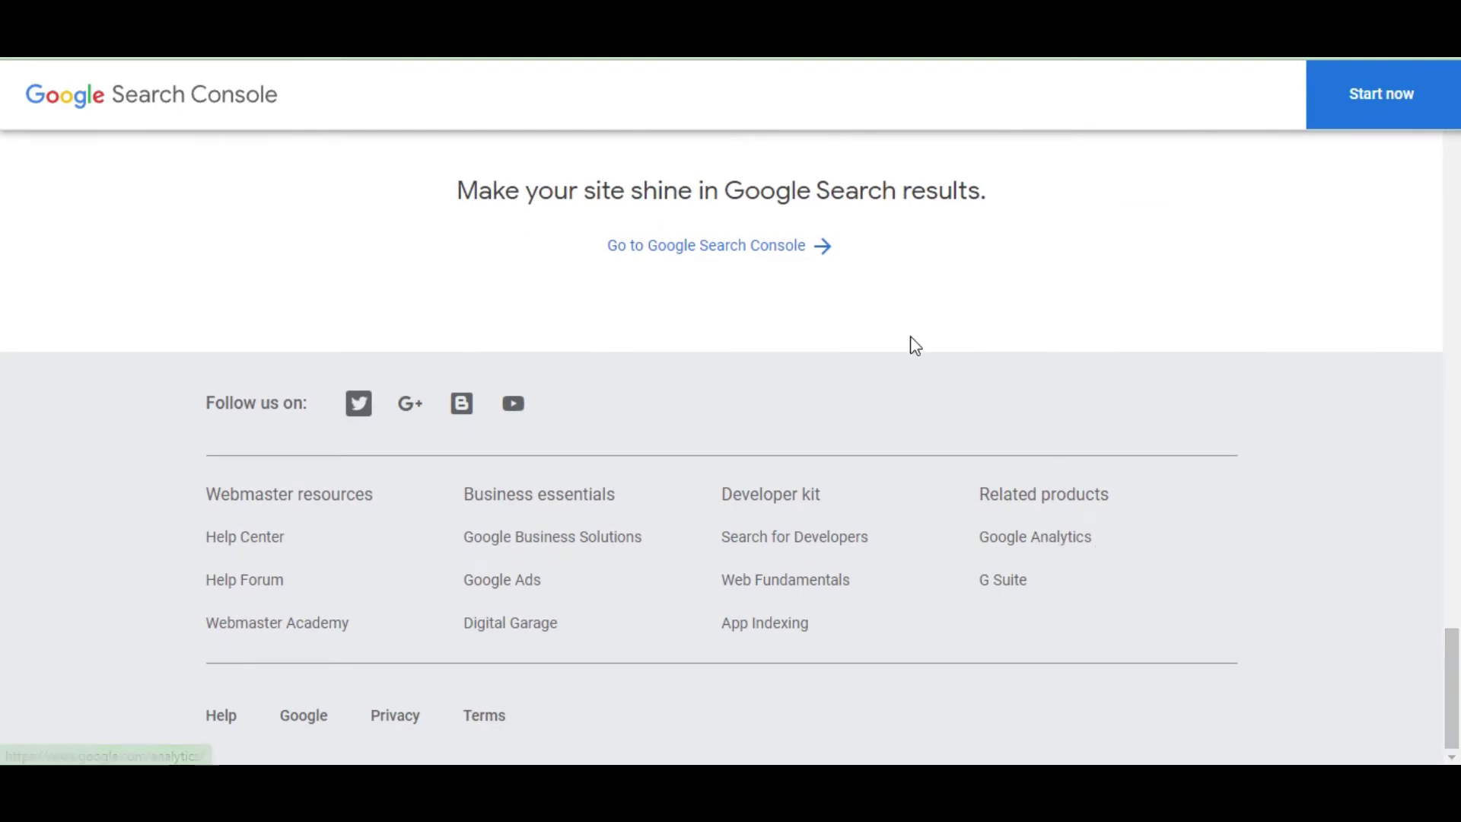
{"action": "left_click", "coordinate": [726, 246]}
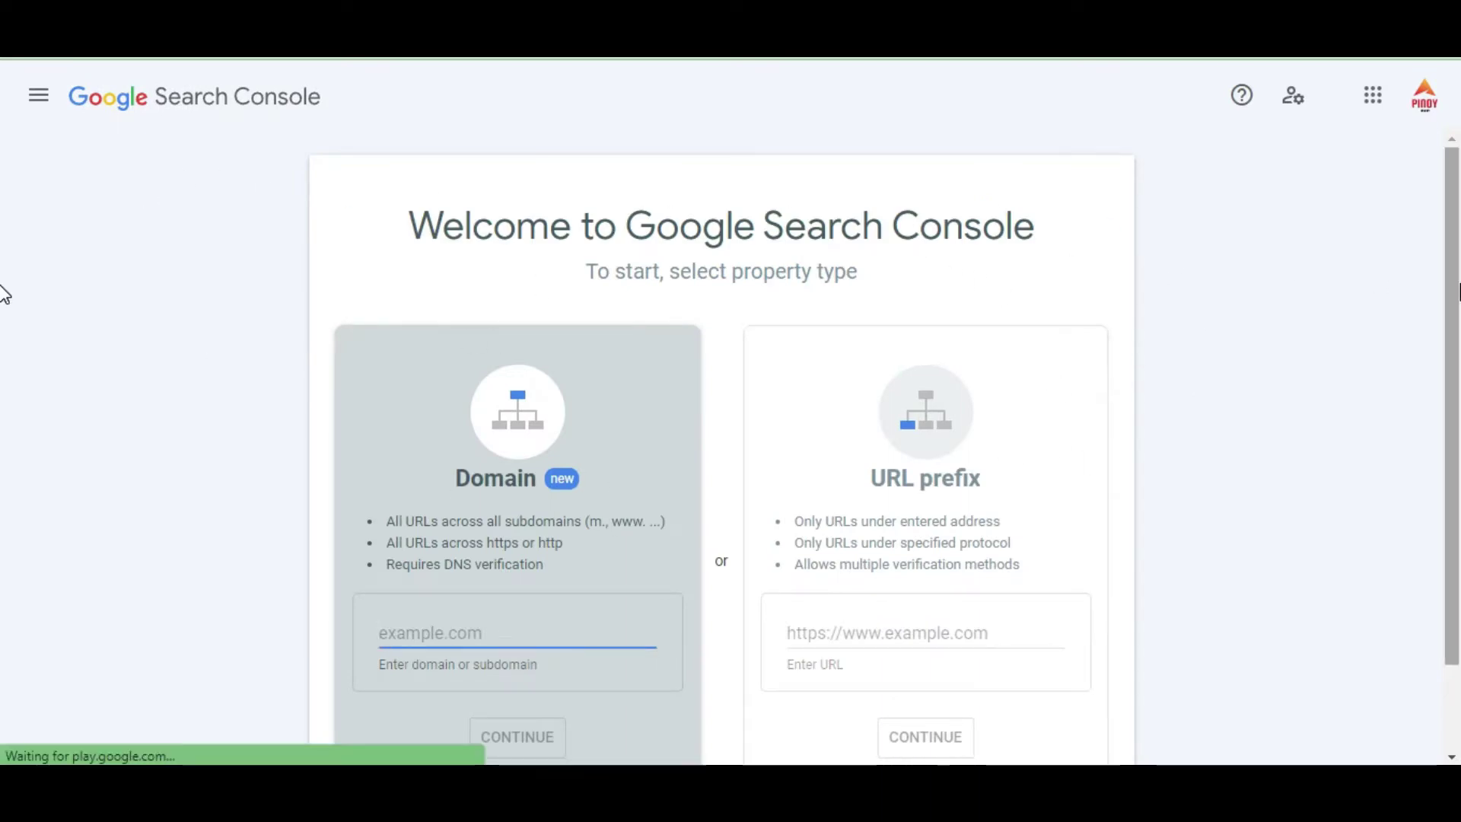
{"action": "scroll", "coordinate": [4, 305], "scroll_direction": "down", "scroll_amount": 1}
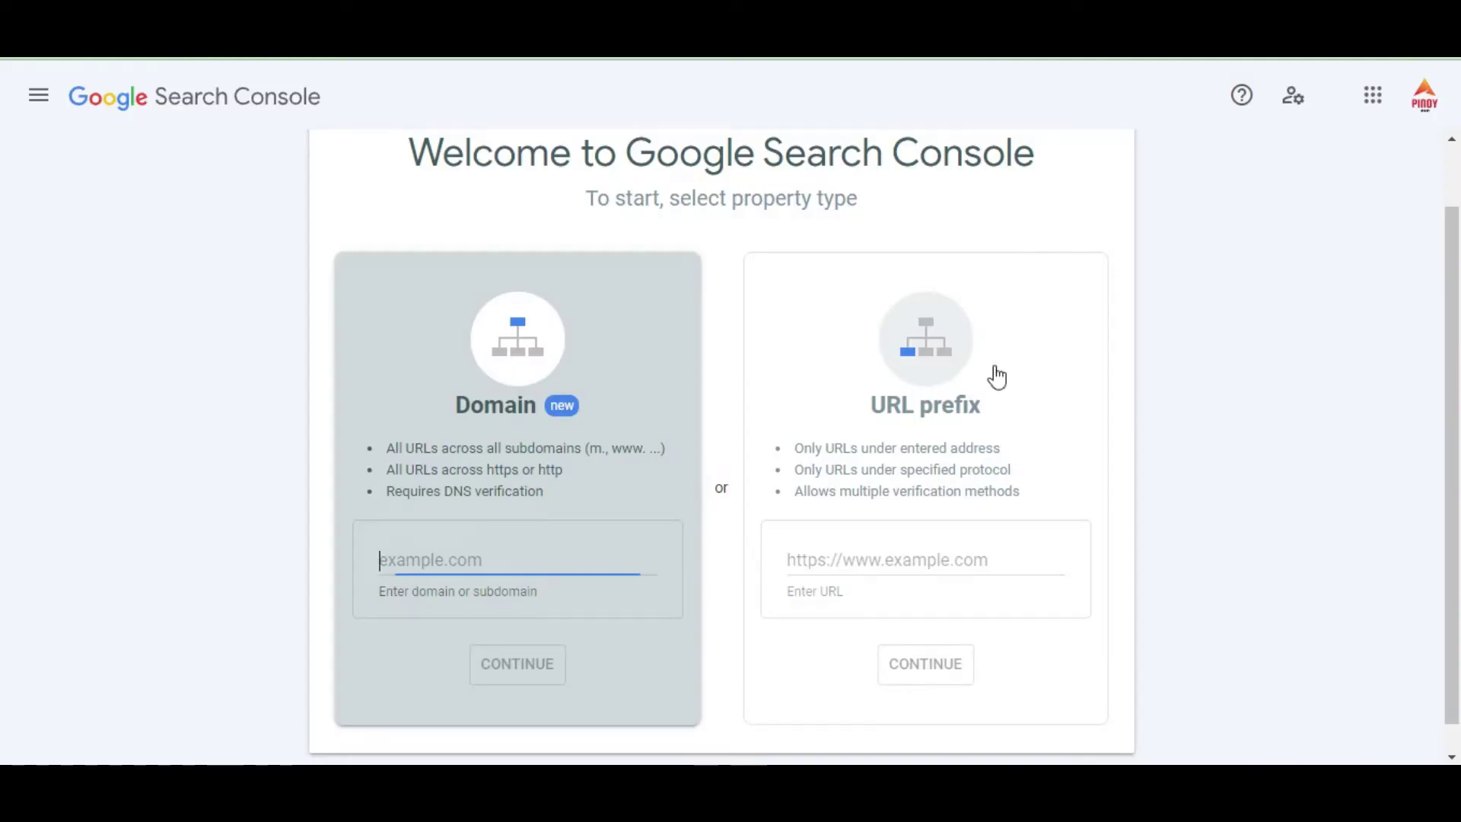
{"action": "left_click", "coordinate": [901, 558]}
{"action": "type", "text": "https://pinoyseo.ph/"}
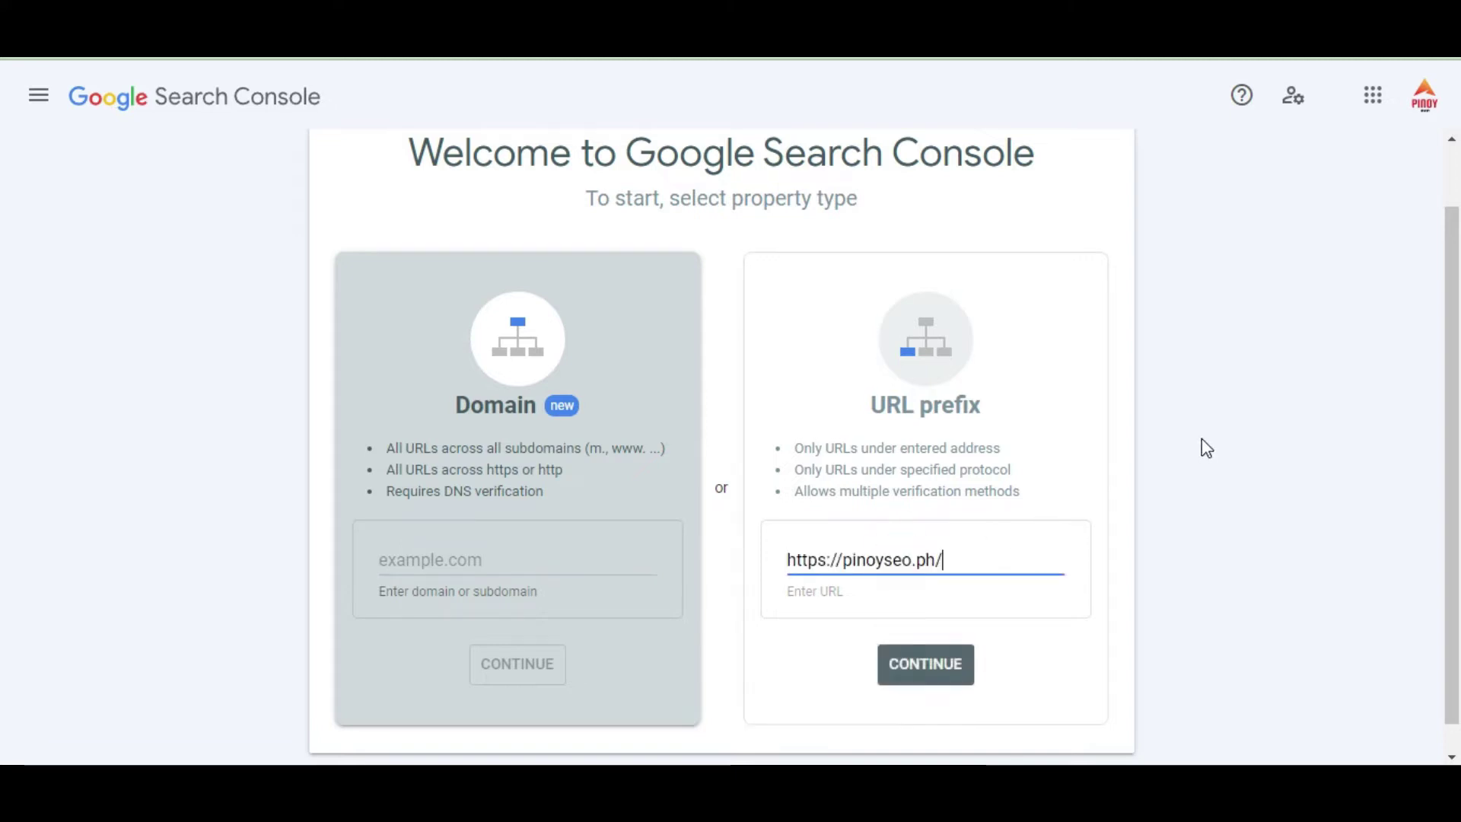
{"action": "left_click", "coordinate": [929, 667]}
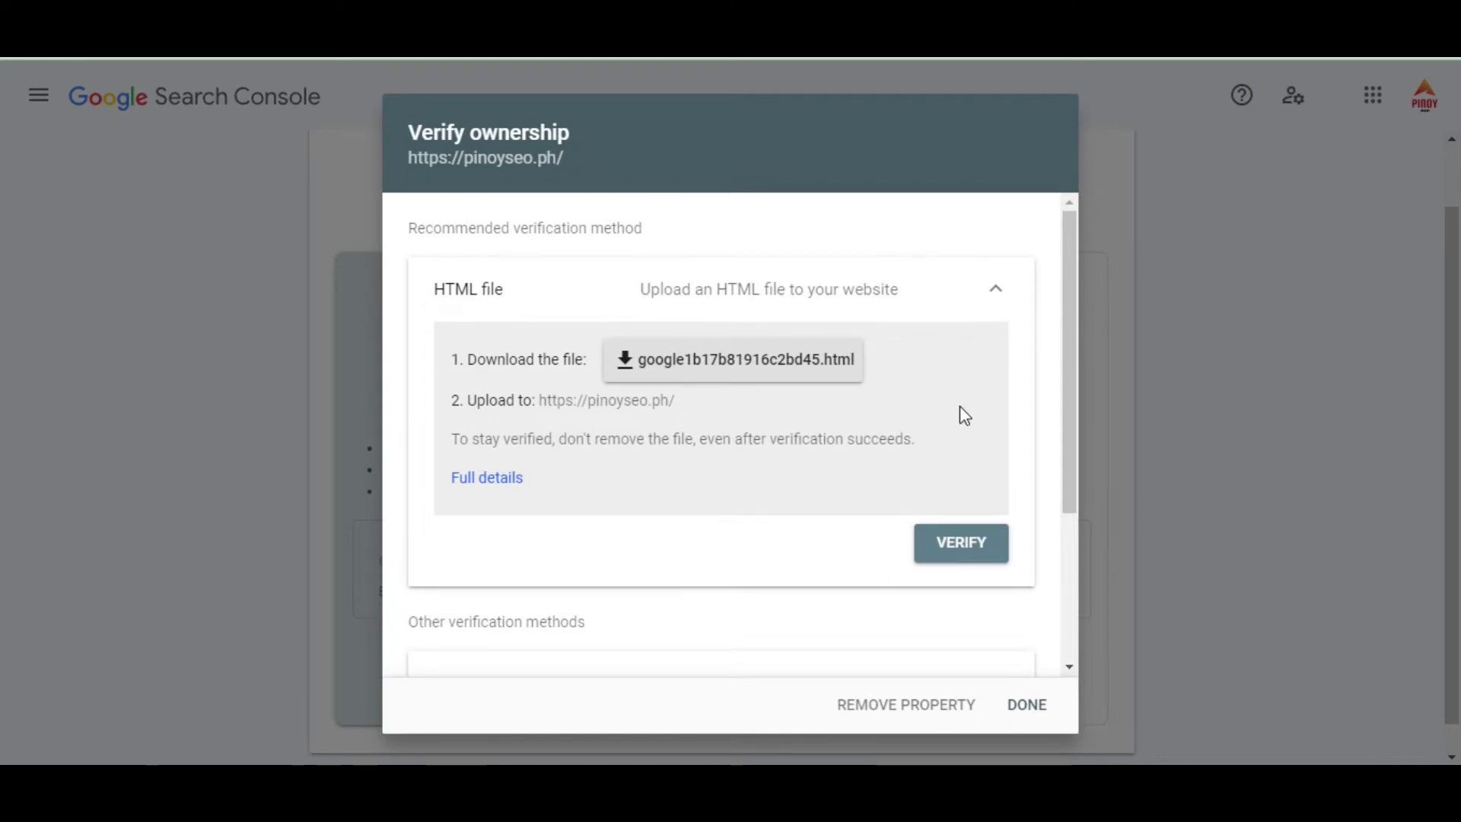
Step: Expand the HTML tag verification method and review the available ways to verify ownership of the property
{"action": "left_click_drag", "start_coordinate": [1066, 376], "coordinate": [1067, 523]}
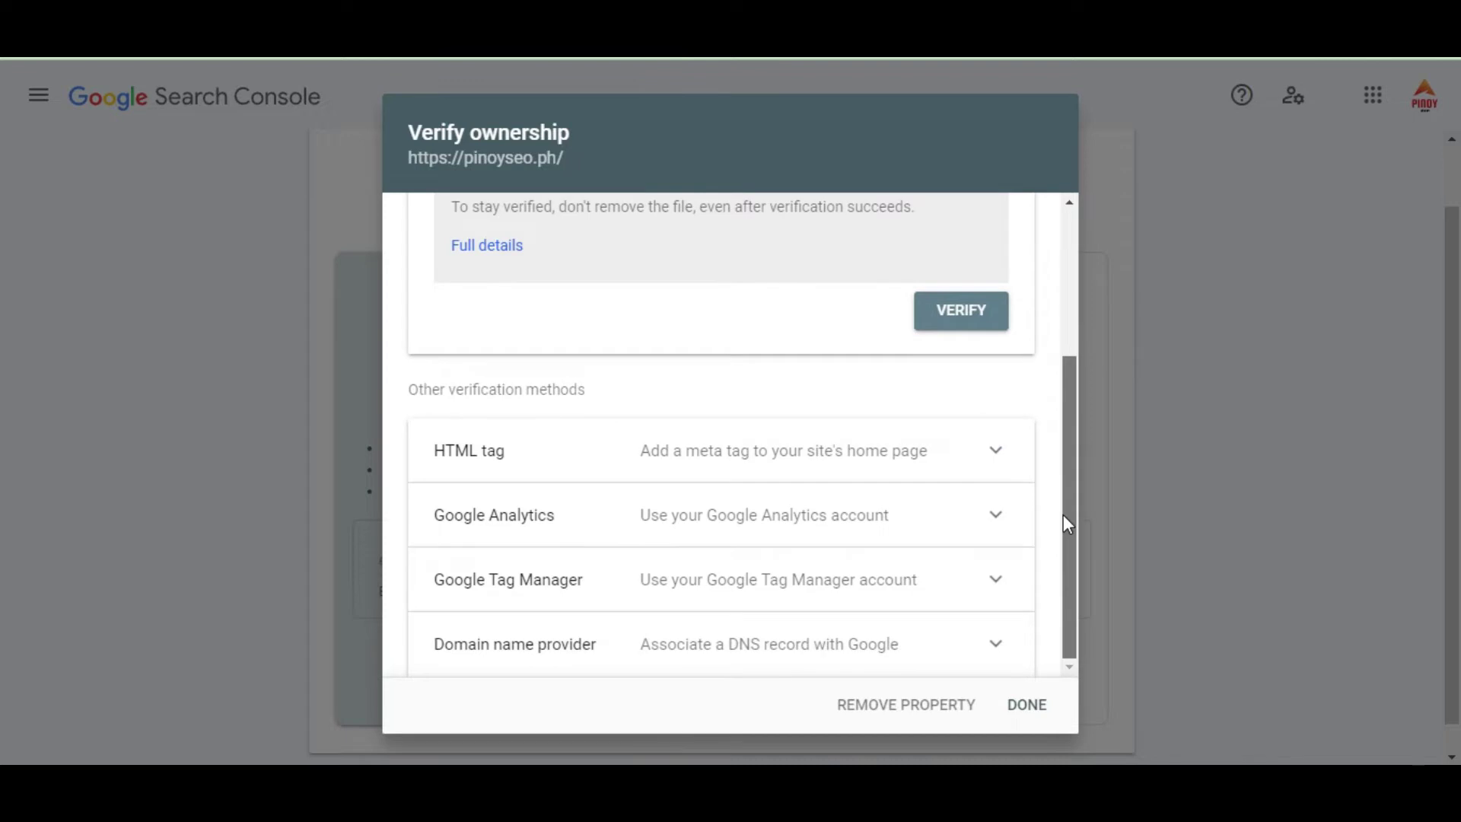
{"action": "left_click", "coordinate": [933, 456]}
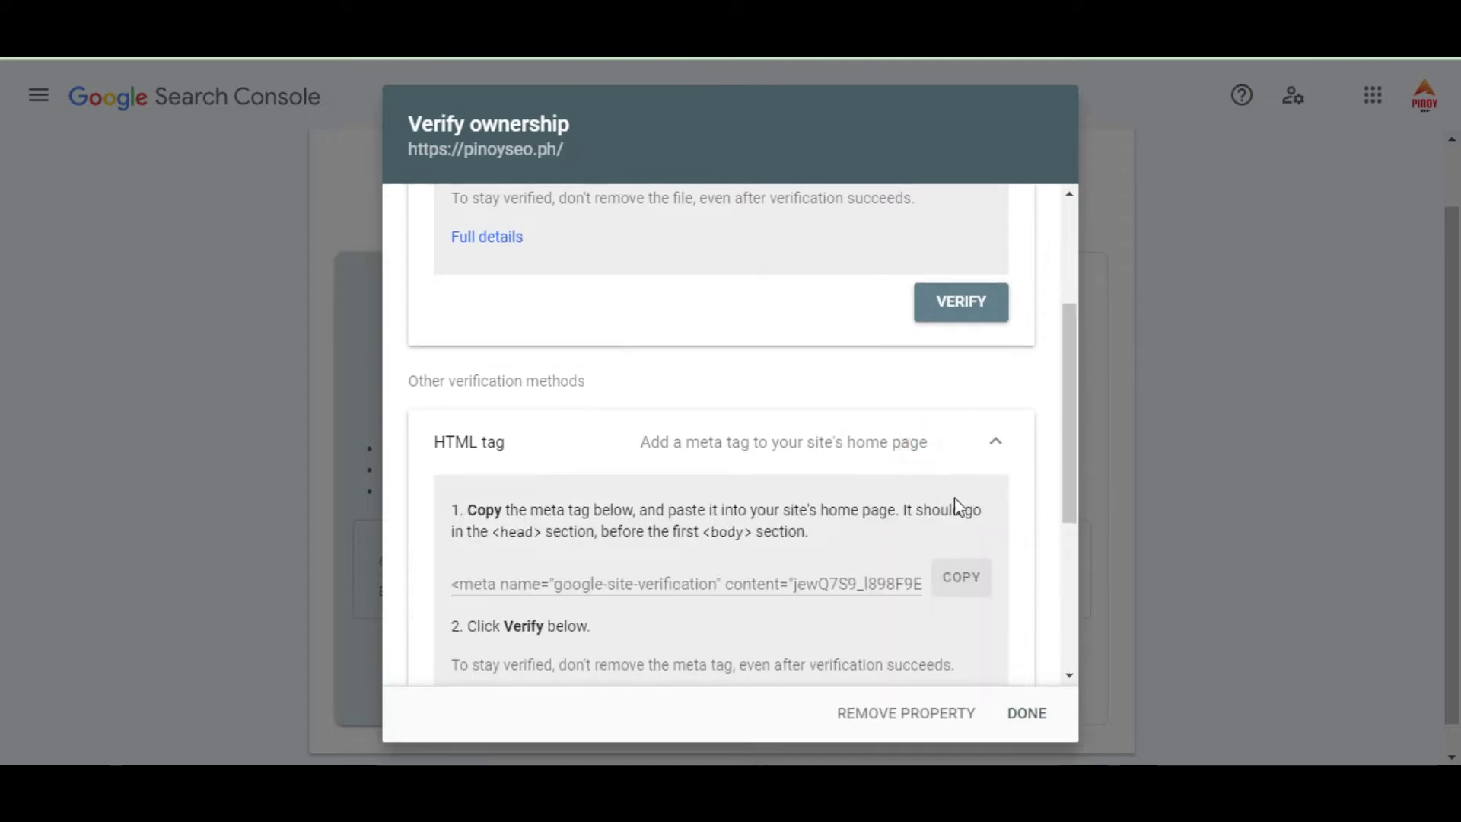
{"action": "left_click_drag", "start_coordinate": [1062, 436], "coordinate": [1059, 531]}
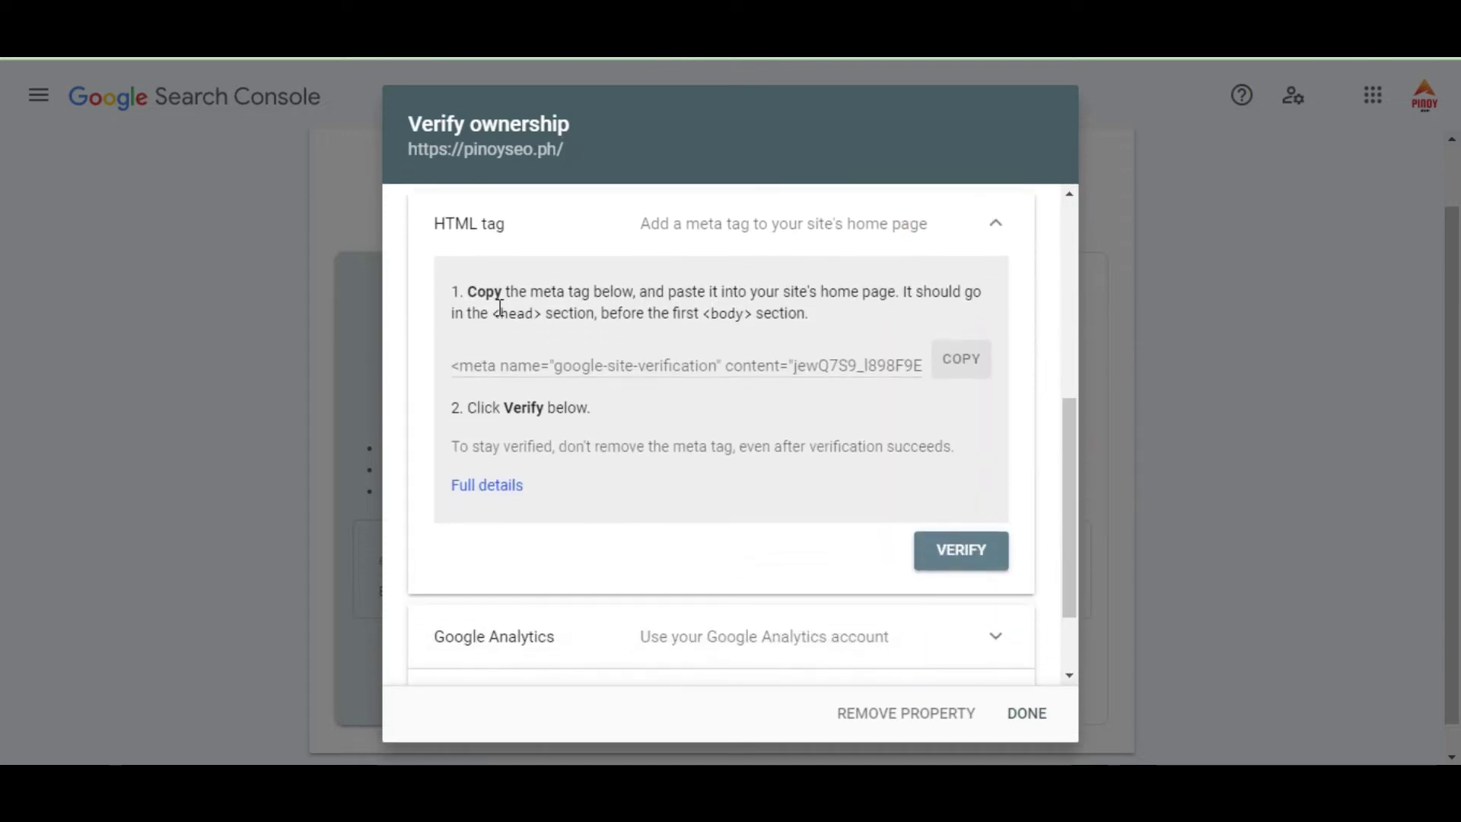
{"action": "left_click_drag", "start_coordinate": [1065, 455], "coordinate": [1053, 281]}
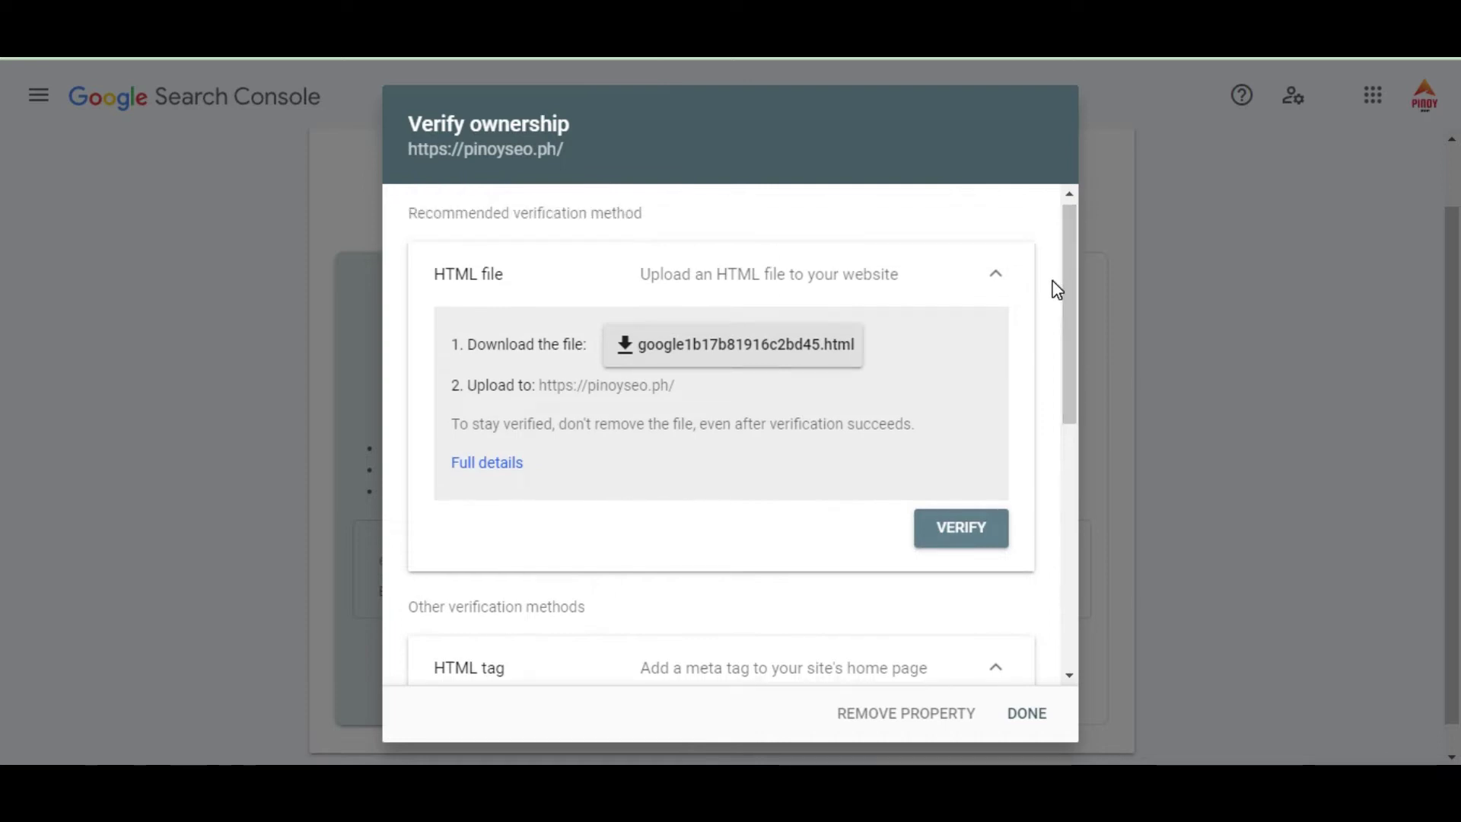
{"action": "left_click_drag", "start_coordinate": [424, 122], "coordinate": [615, 123]}
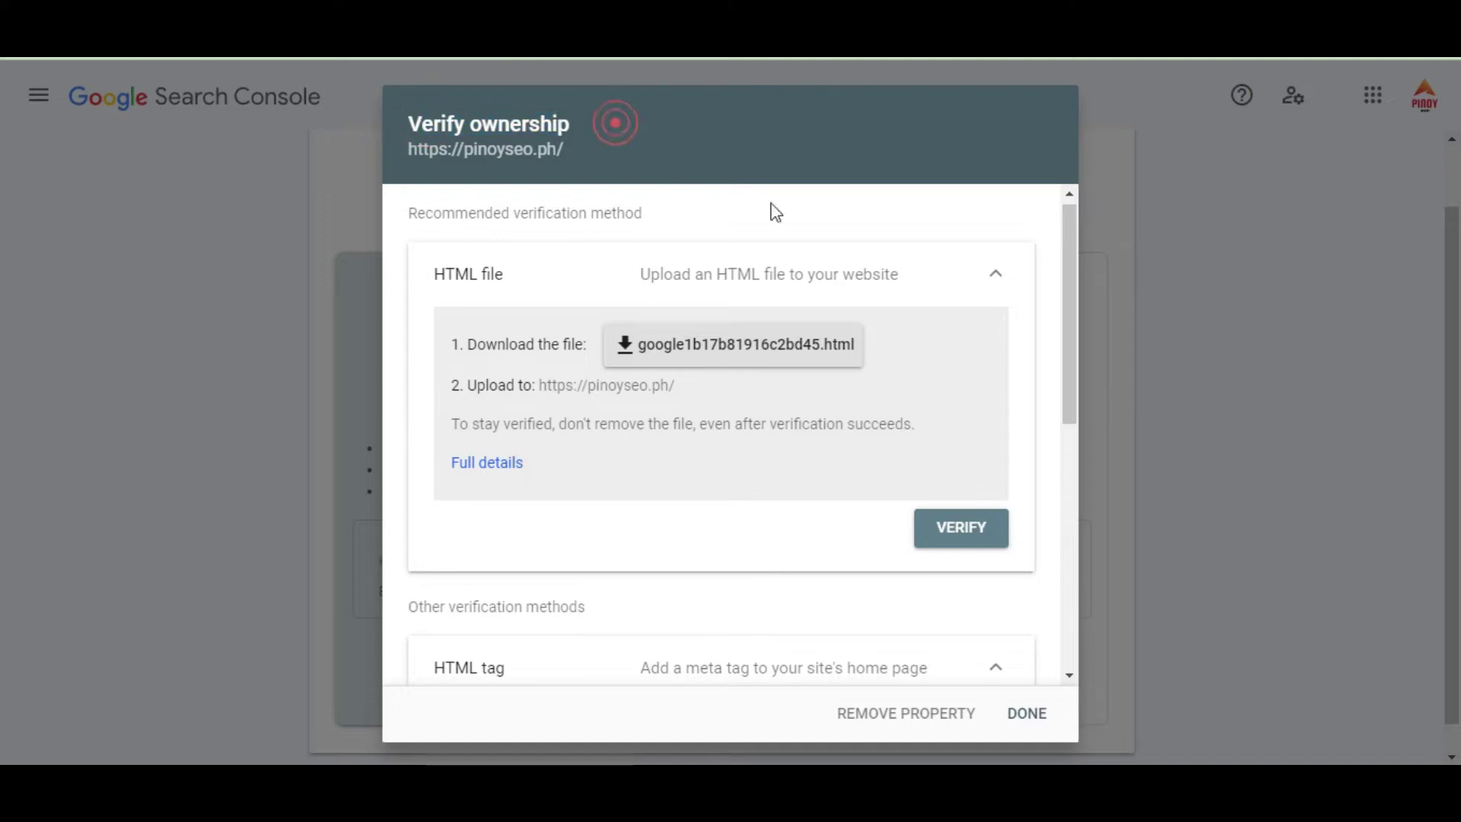
{"action": "left_click_drag", "start_coordinate": [1064, 265], "coordinate": [1076, 523]}
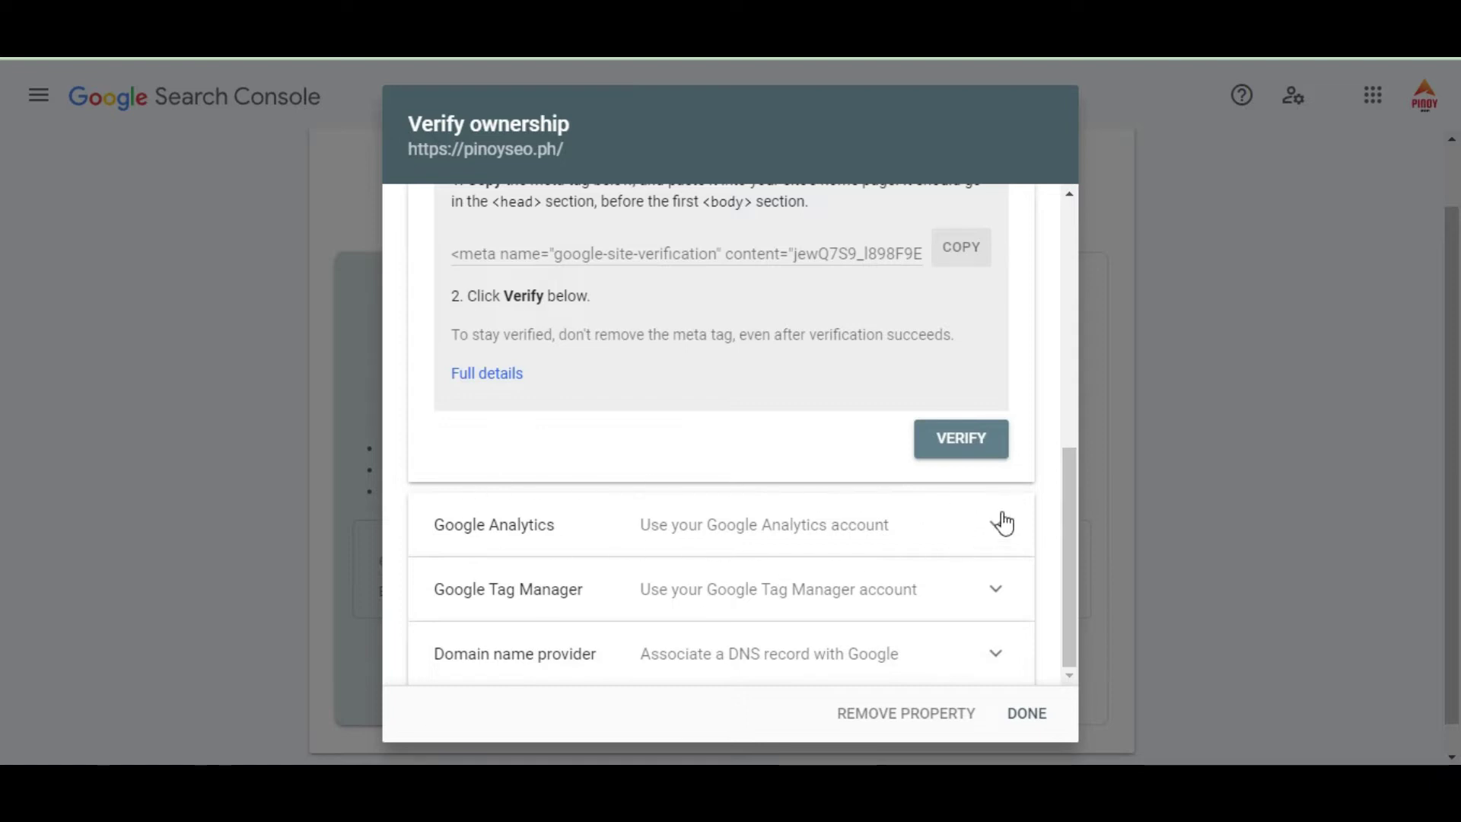
{"action": "left_click_drag", "start_coordinate": [1069, 486], "coordinate": [1076, 391]}
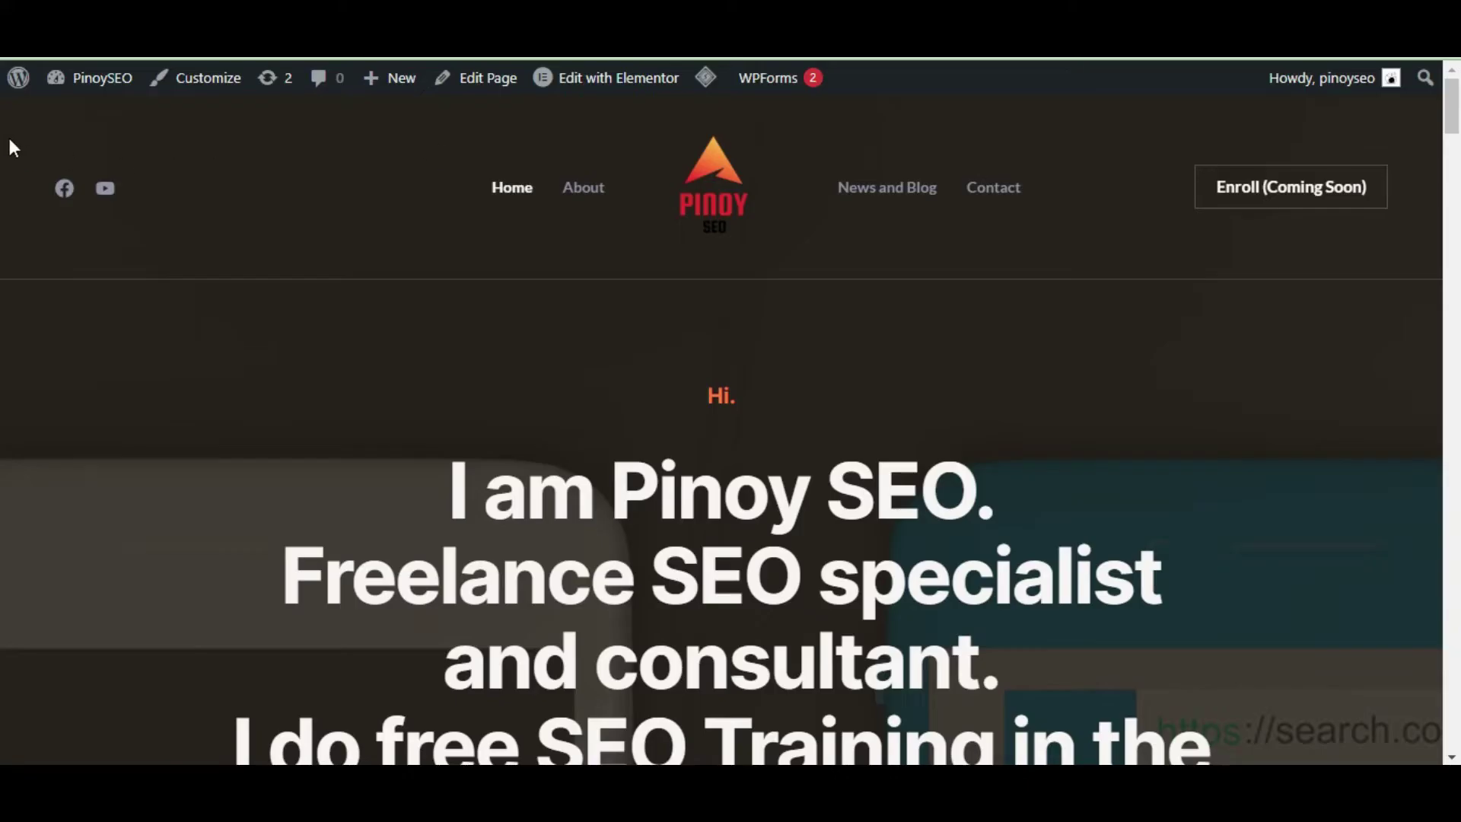
Step: Switch to the PinoySEO WordPress site, open its dashboard and go to the page for adding new plugins
{"action": "mouse_move", "coordinate": [76, 84]}
{"action": "left_click", "coordinate": [84, 118]}
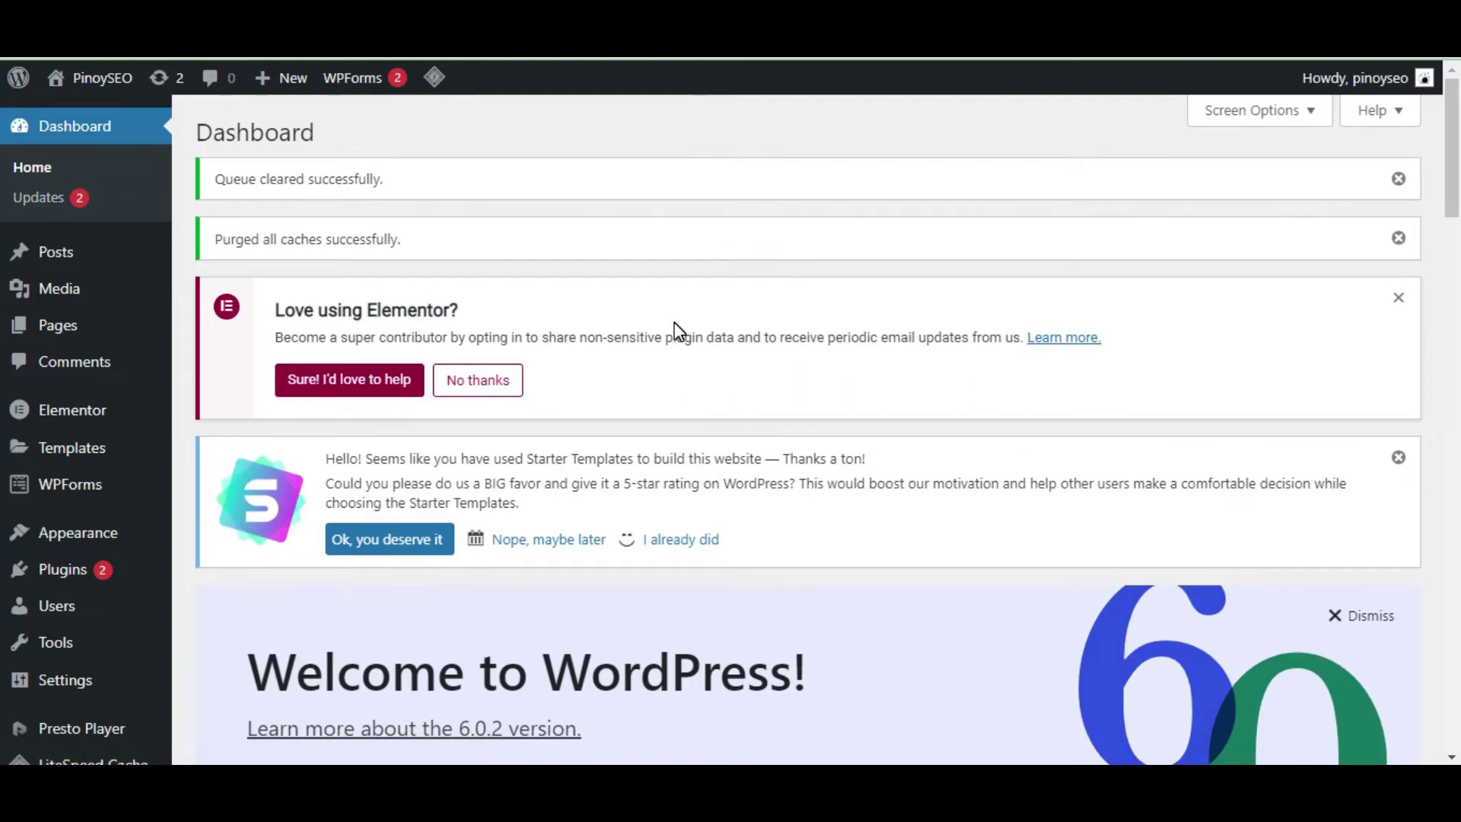
{"action": "mouse_move", "coordinate": [91, 580]}
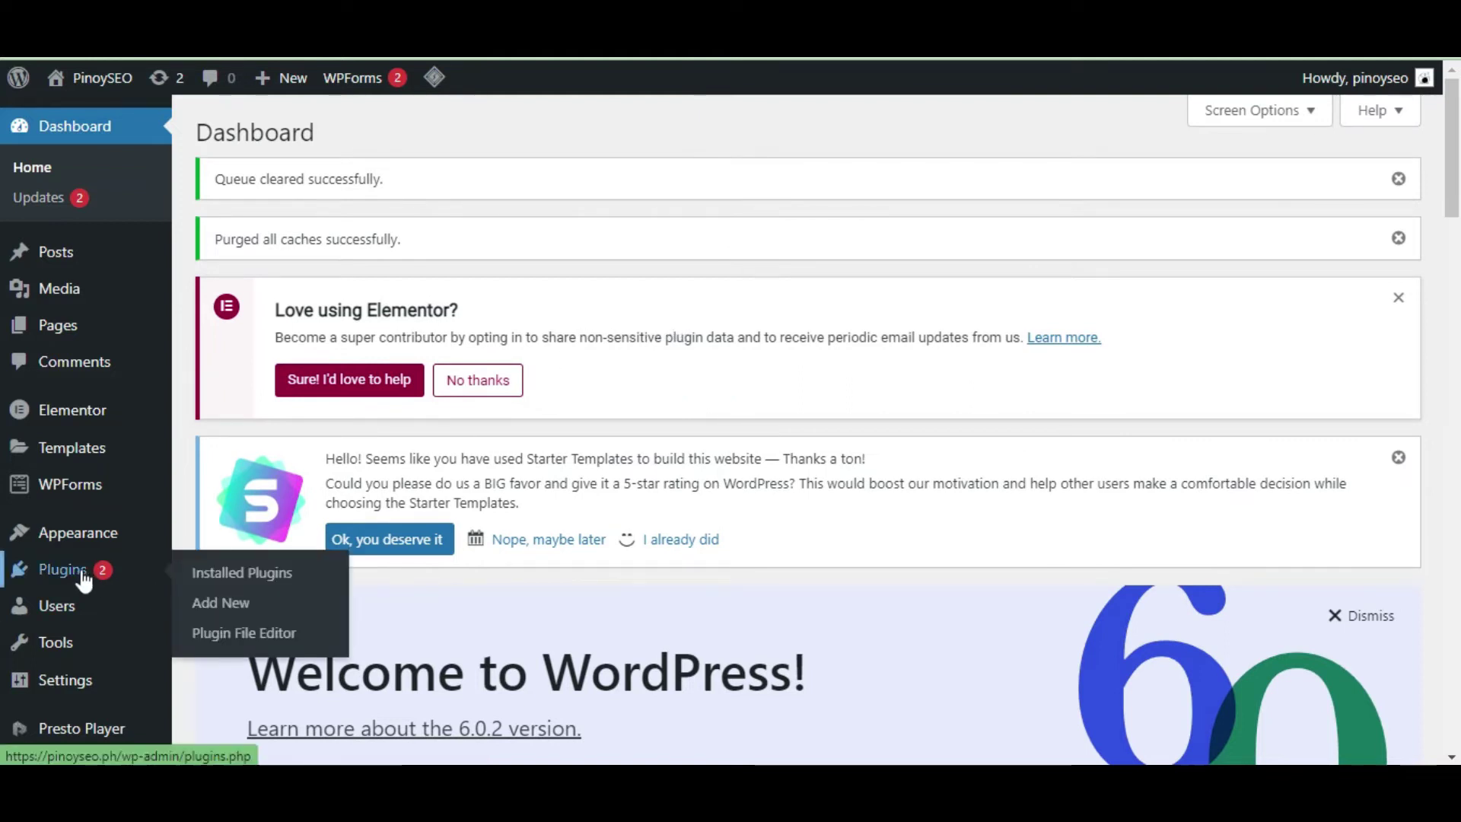
{"action": "left_click", "coordinate": [219, 602]}
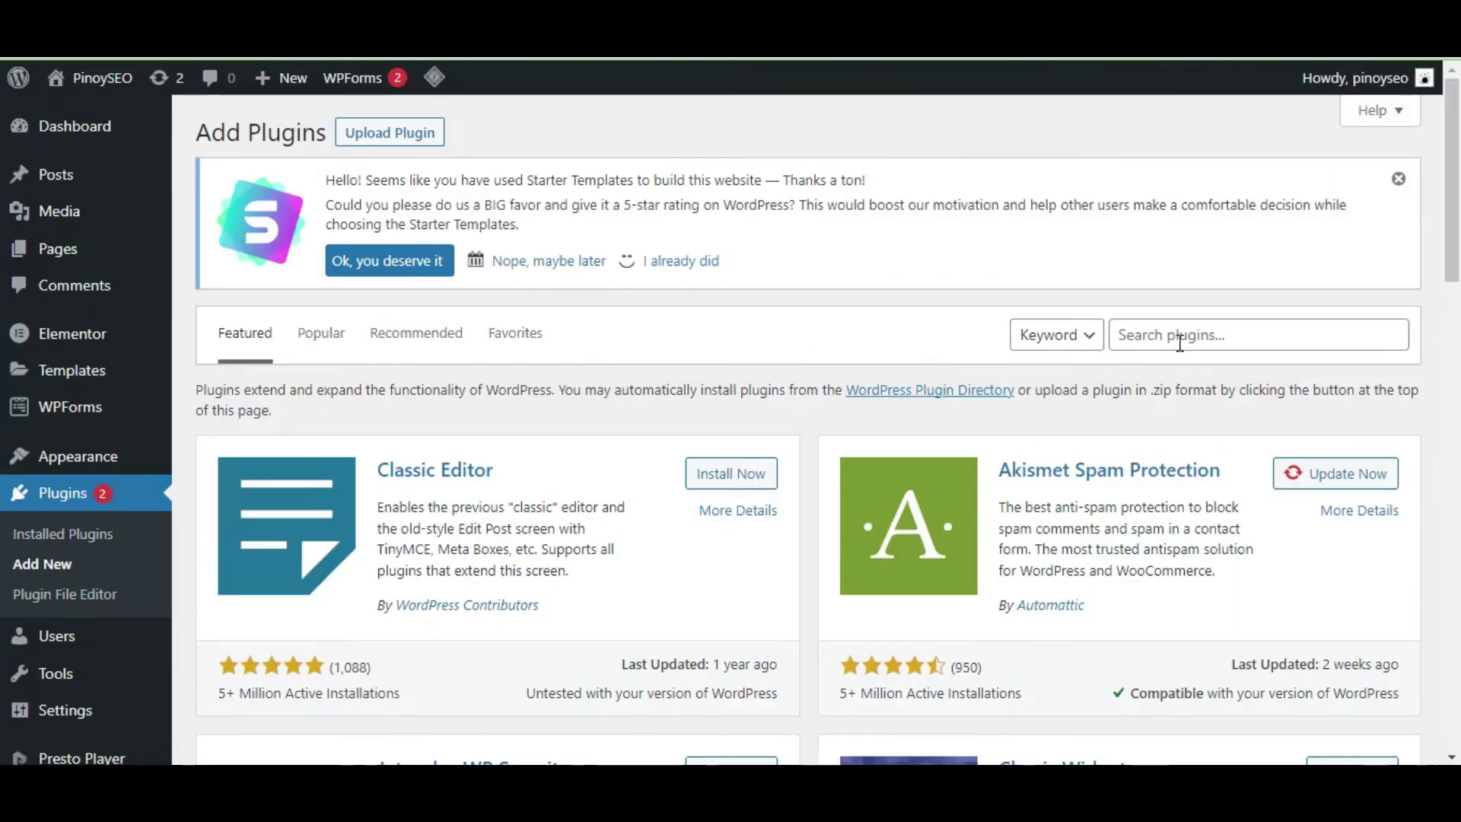
Step: Search the plugins for "custom css", then install and activate Simple Custom CSS and JS
{"action": "left_click", "coordinate": [1180, 339]}
{"action": "type", "text": "custom css"}
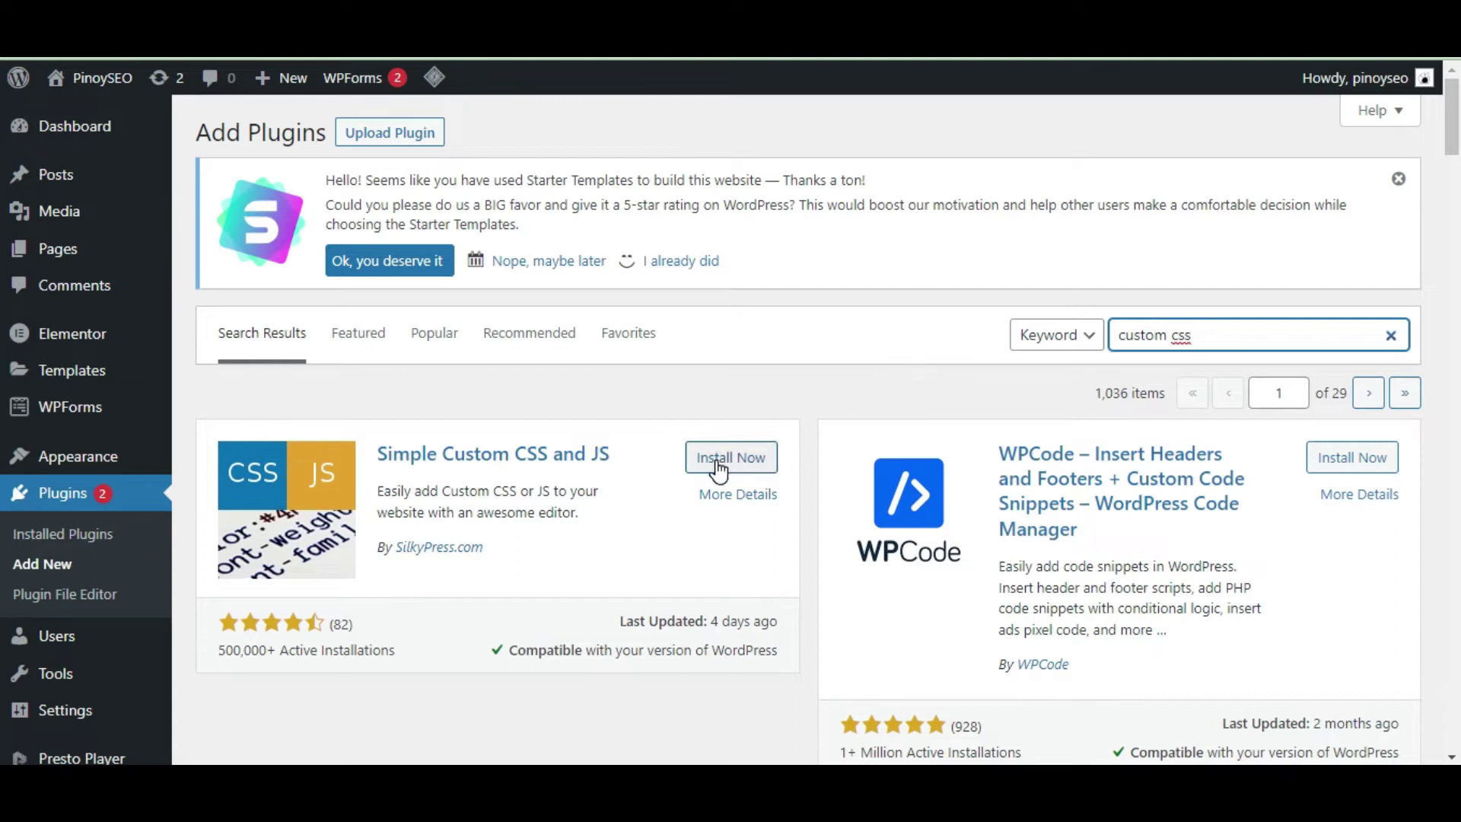
{"action": "left_click", "coordinate": [717, 466]}
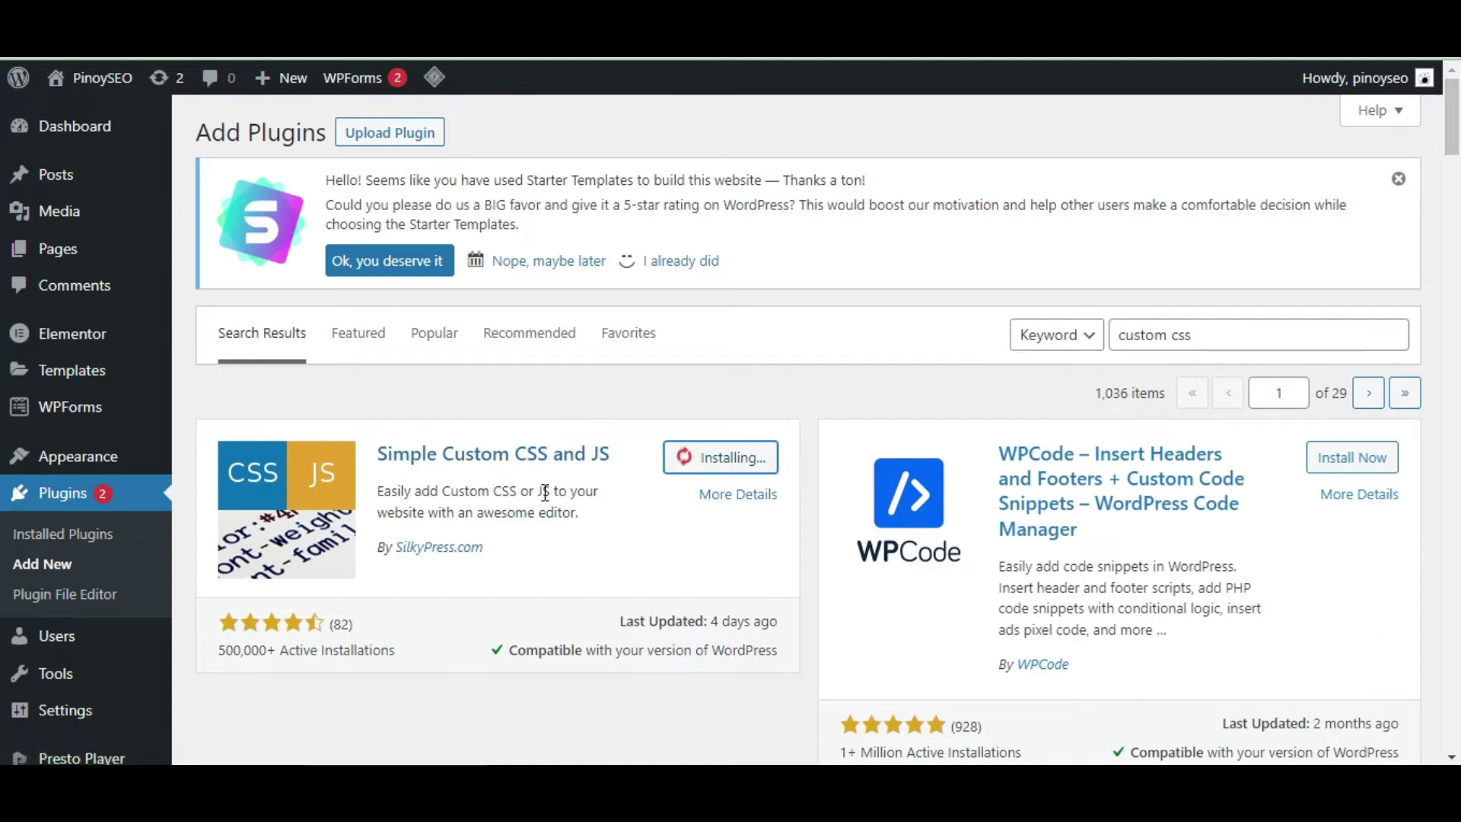
{"action": "left_click", "coordinate": [737, 466]}
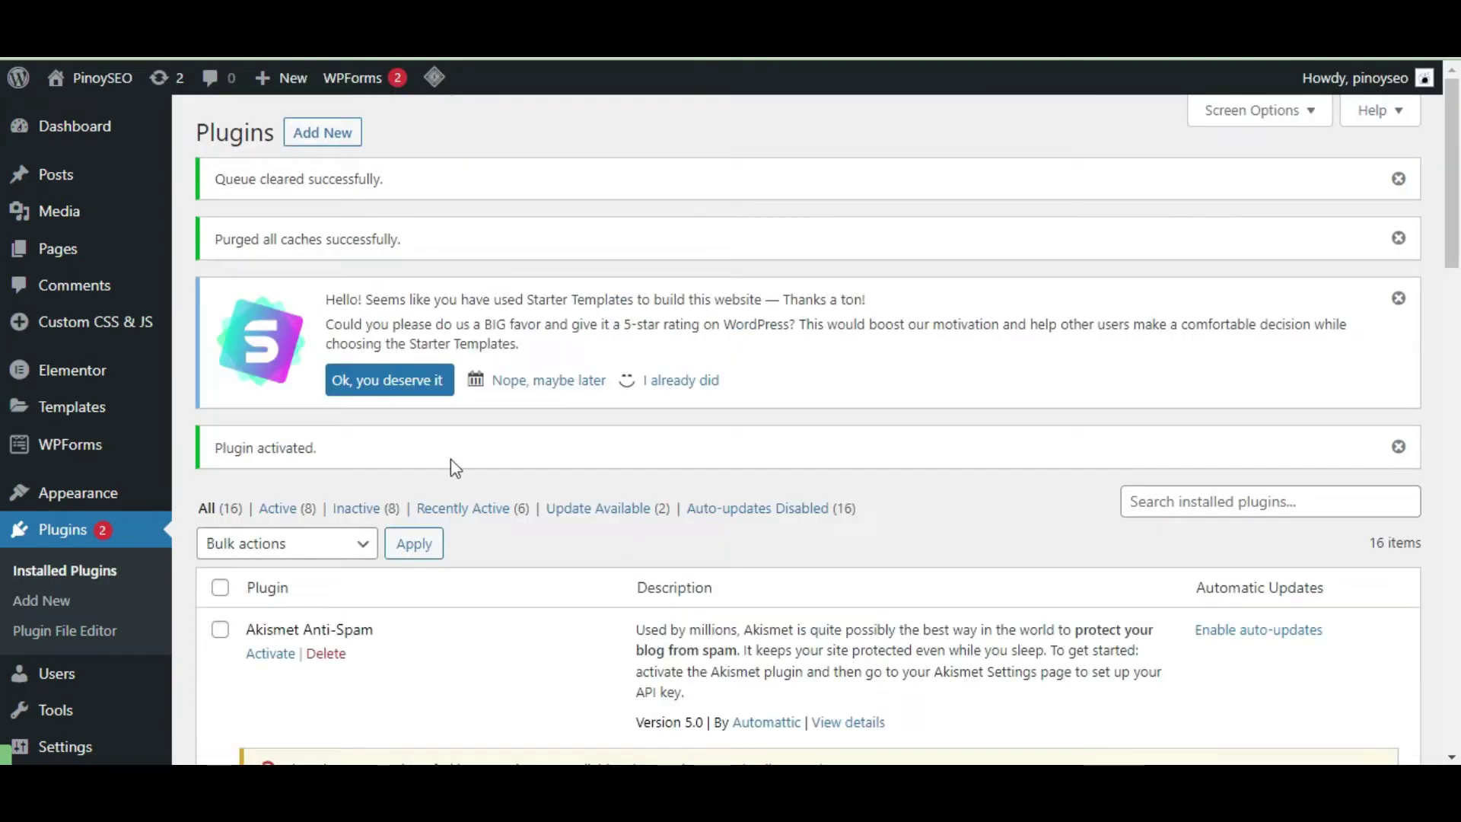
Step: Return to Google Search Console and copy the google-site-verification meta tag from the HTML tag method
{"action": "mouse_move", "coordinate": [166, 375]}
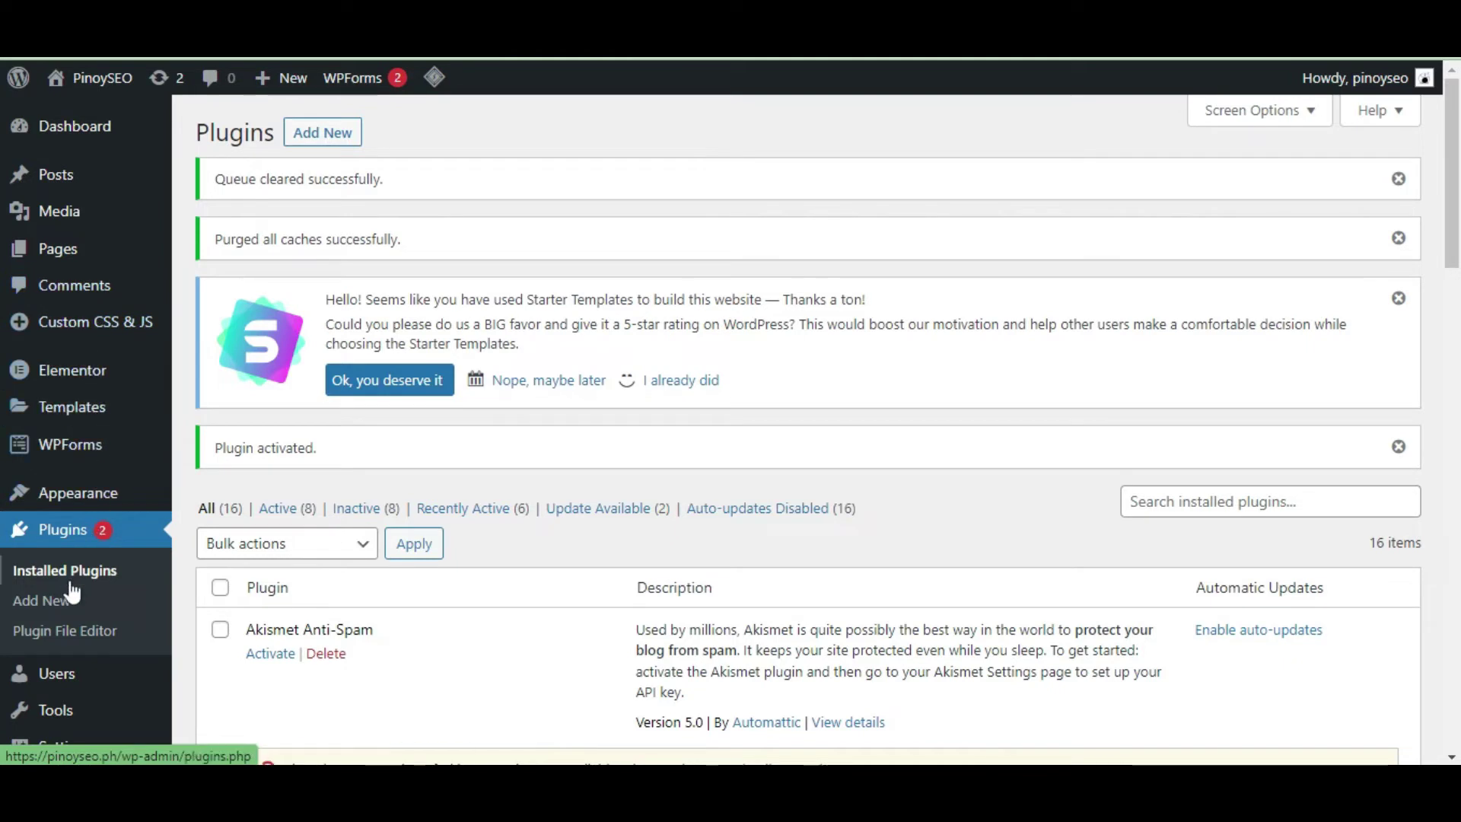
{"action": "mouse_move", "coordinate": [95, 329]}
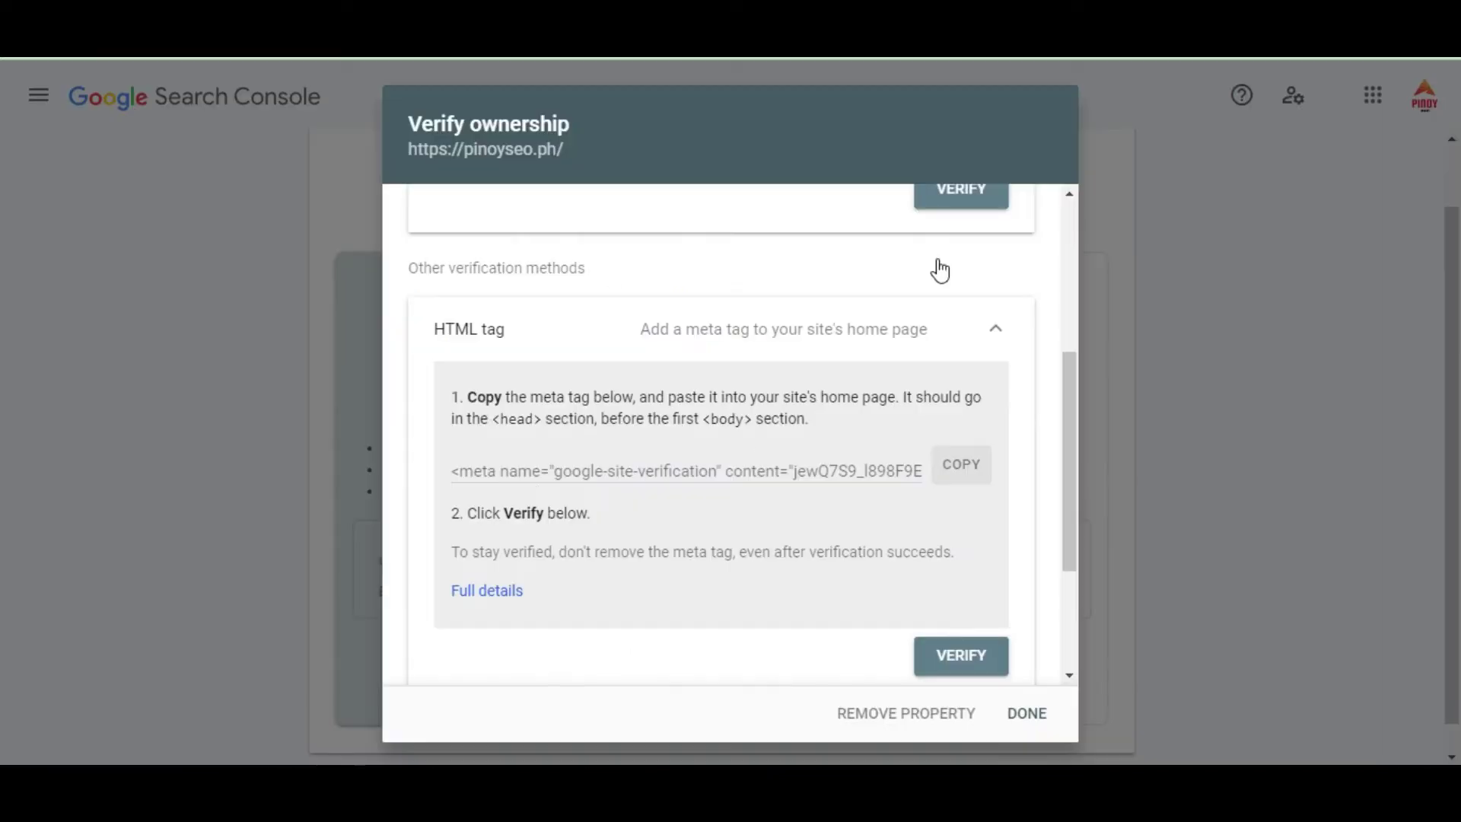
{"action": "left_click_drag", "start_coordinate": [454, 471], "coordinate": [923, 479]}
{"action": "left_click", "coordinate": [494, 474]}
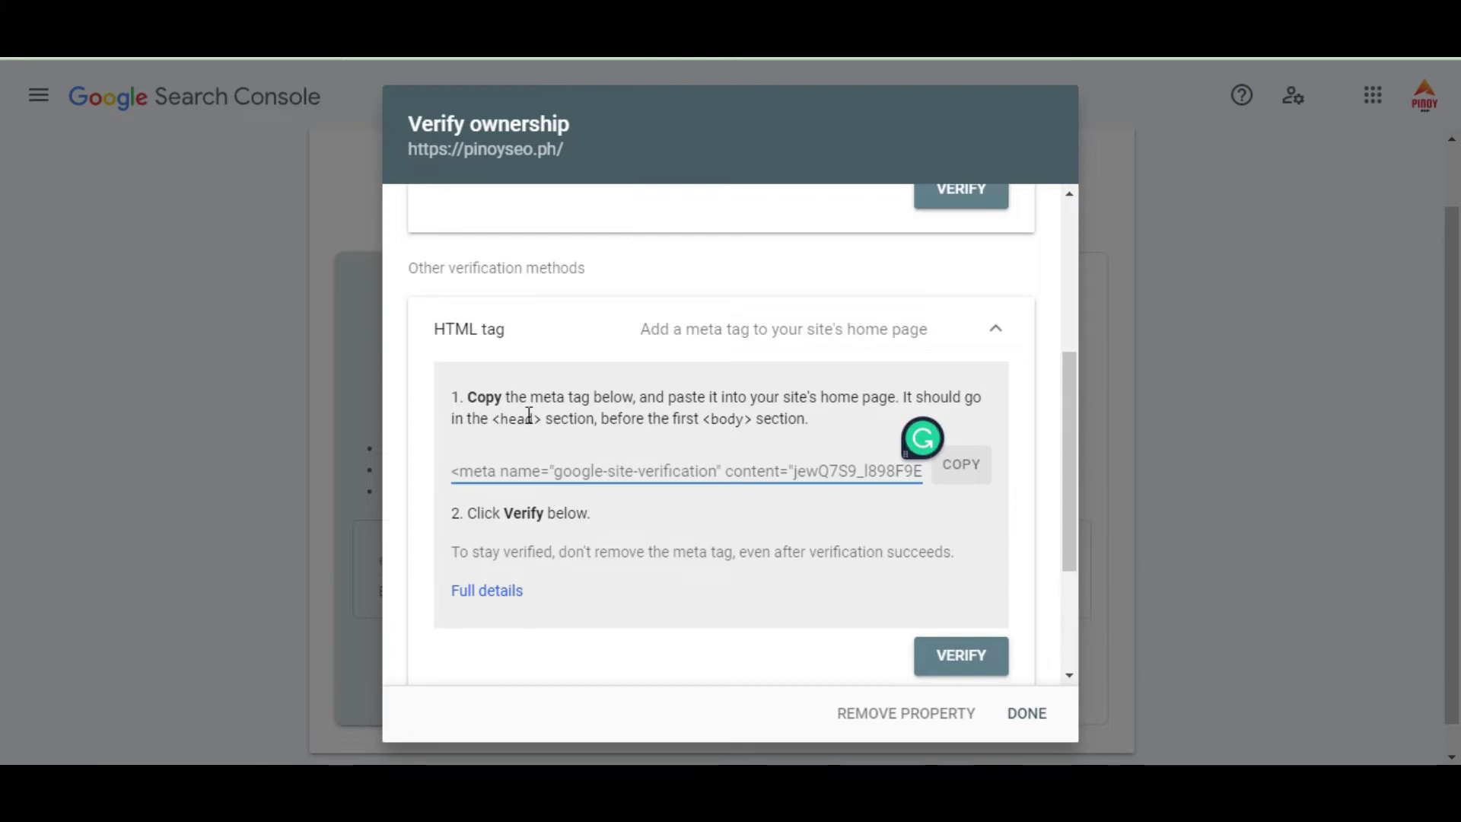
{"action": "left_click", "coordinate": [957, 478]}
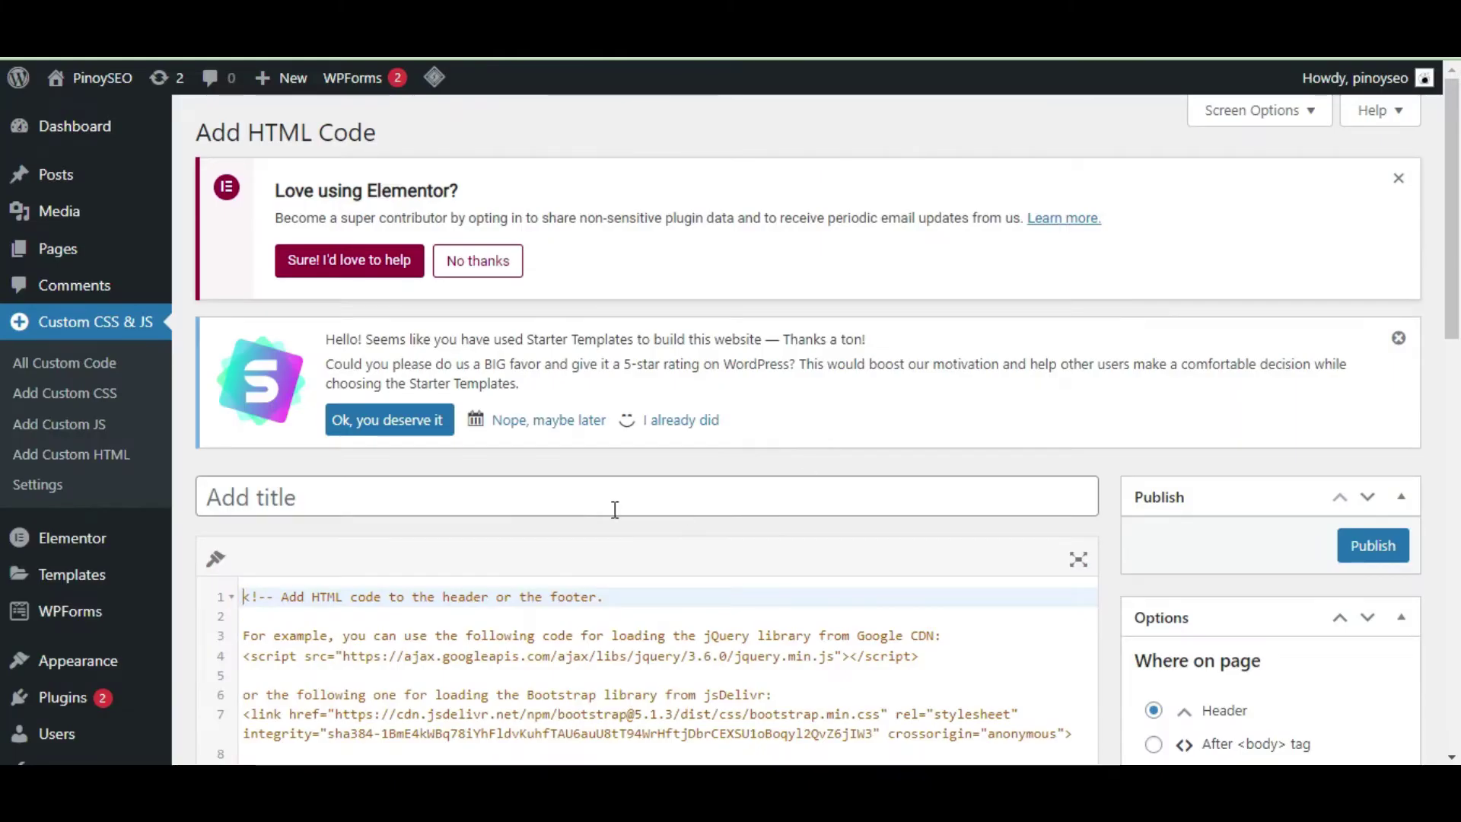
Step: Publish a custom HTML snippet in WordPress titled "Google Search Verification Code", with the copied site verification meta tag pasted below the comment
{"action": "left_click", "coordinate": [588, 506]}
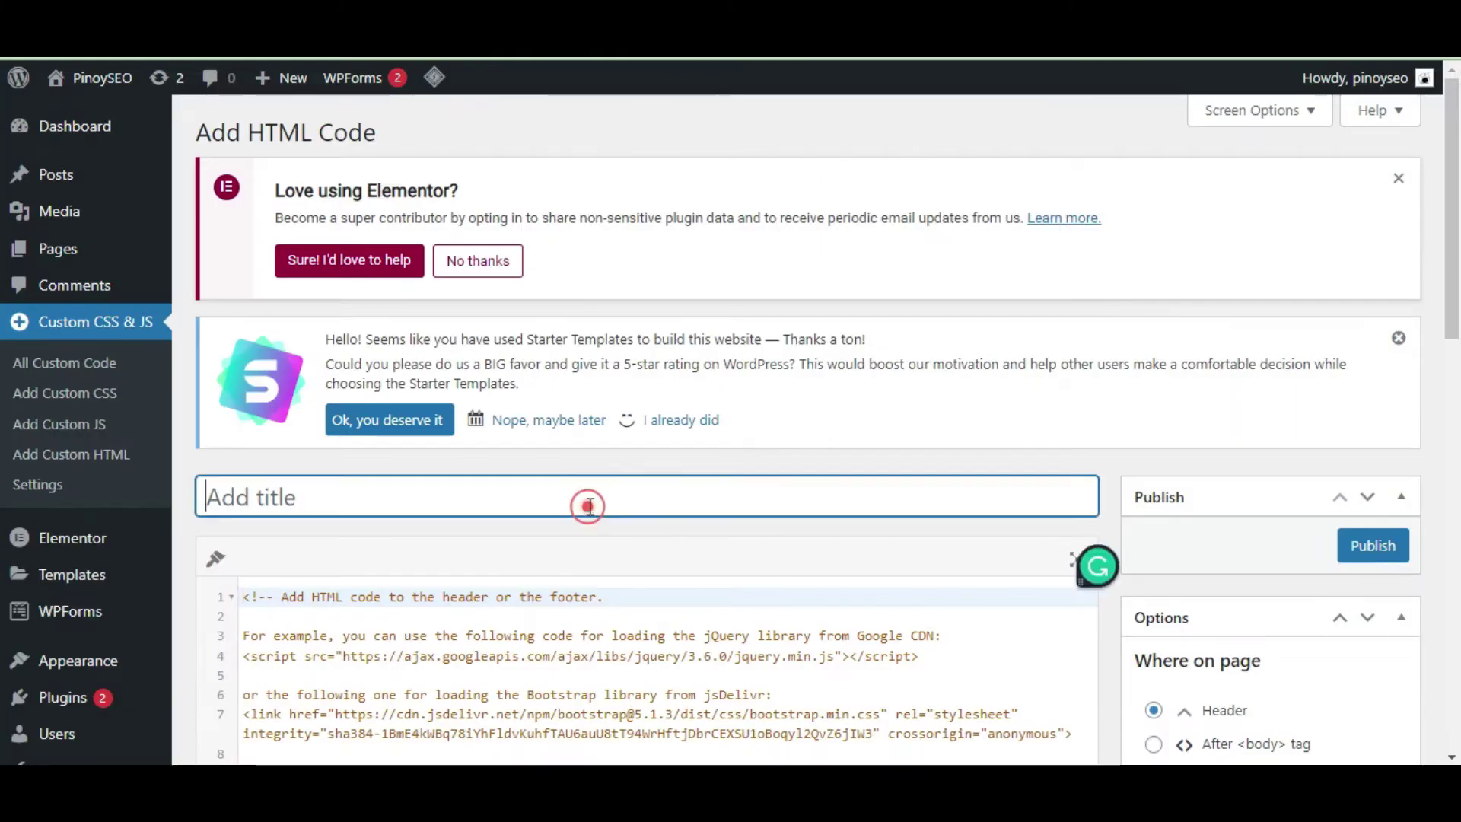
{"action": "type", "text": "Google Search Verification Code"}
{"action": "scroll", "coordinate": [411, 455], "scroll_direction": "down", "scroll_amount": 5}
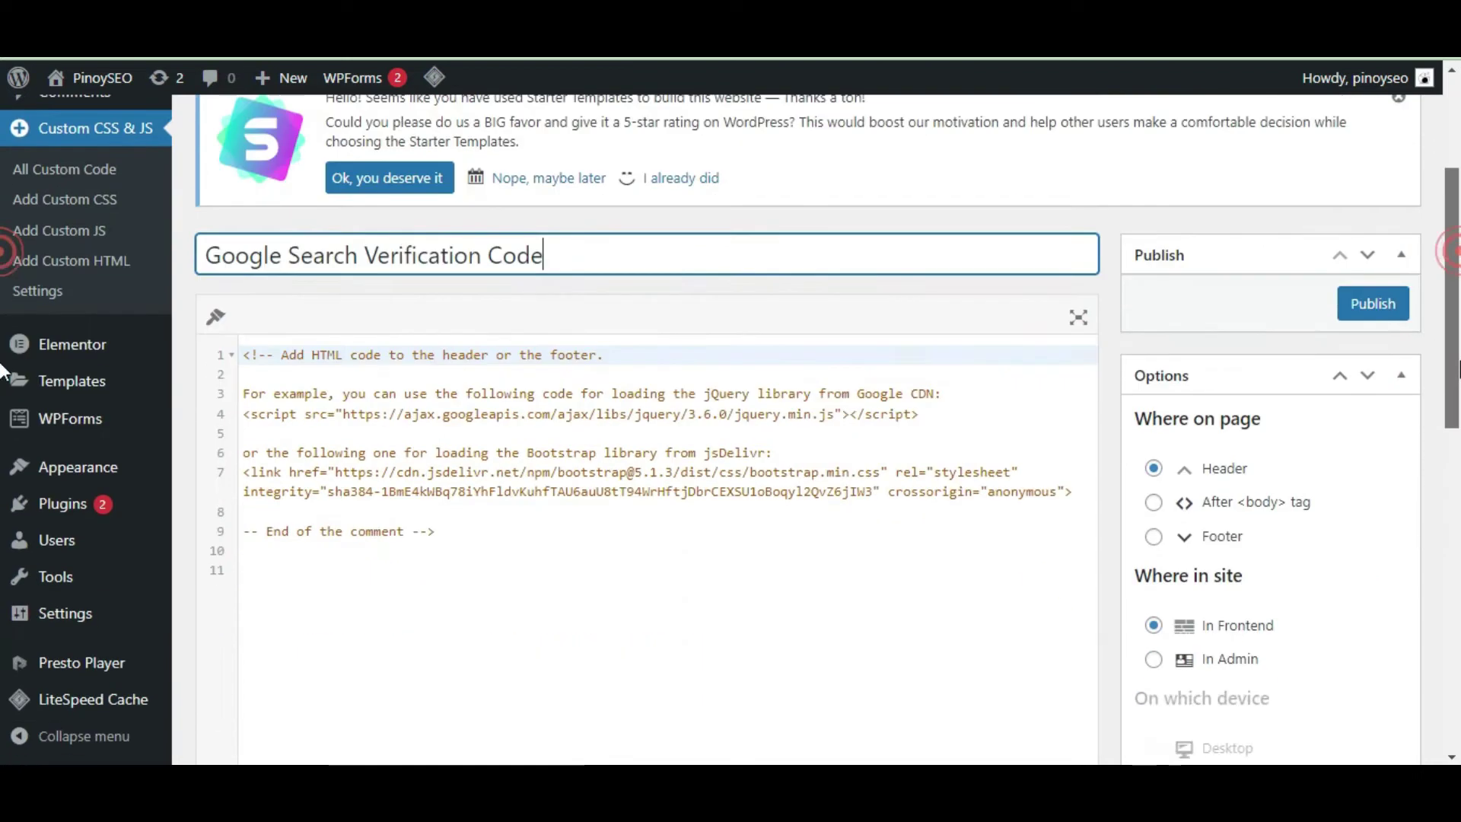
{"action": "left_click", "coordinate": [295, 396]}
{"action": "key", "text": "ctrl+v"}
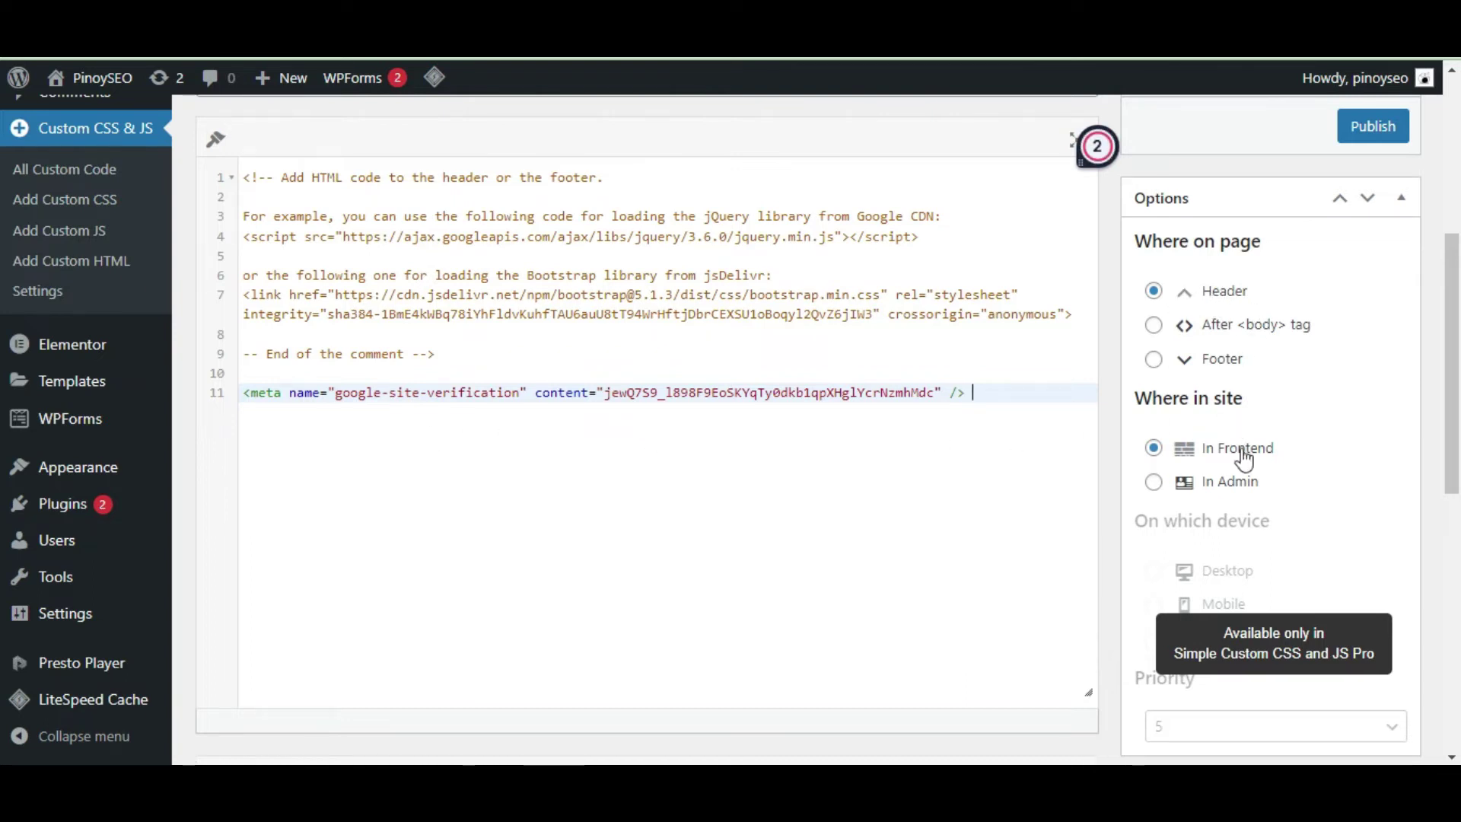
{"action": "left_click_drag", "start_coordinate": [1449, 376], "coordinate": [1450, 340]}
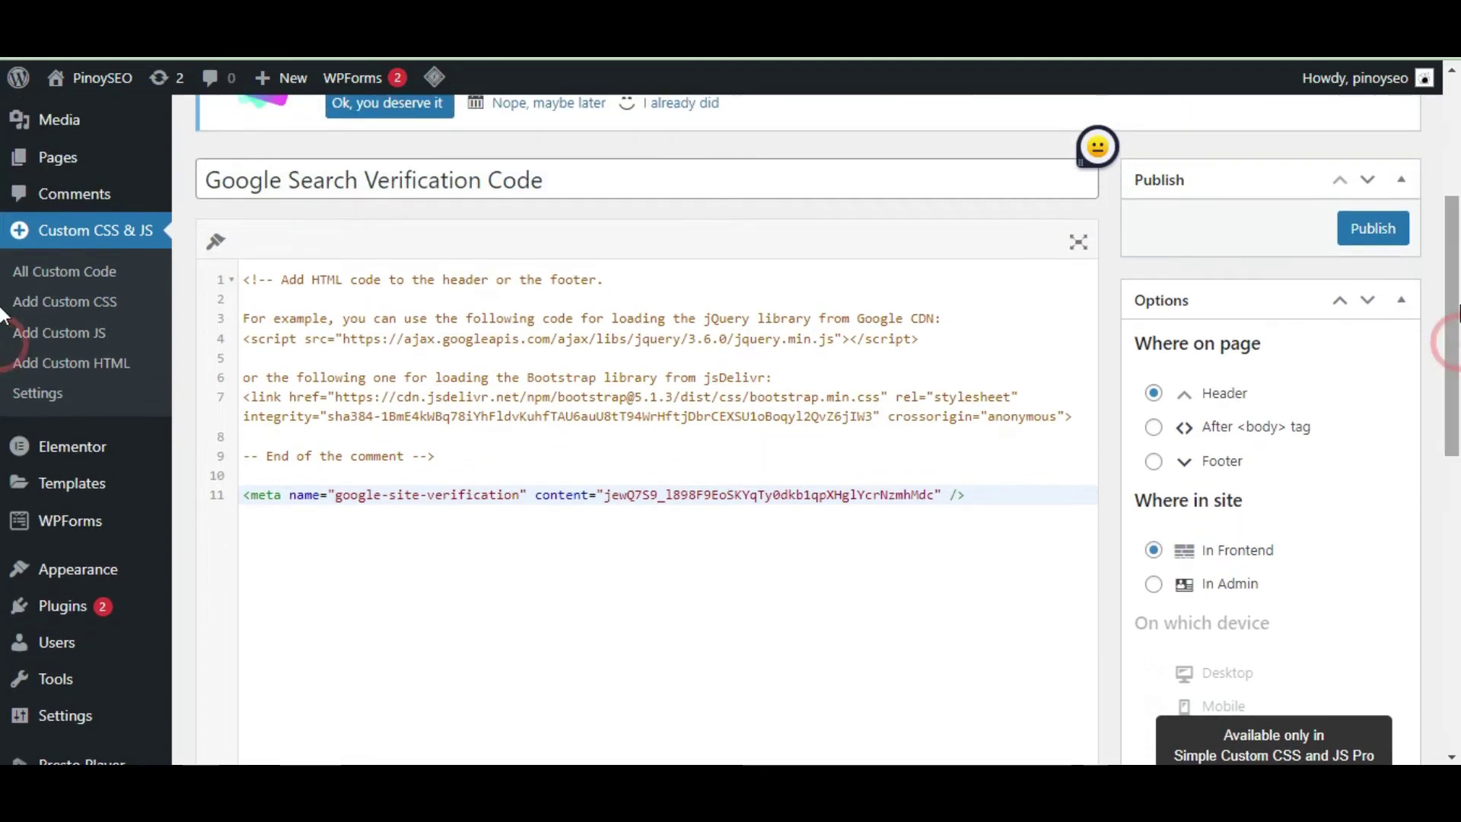
{"action": "left_click", "coordinate": [1373, 229]}
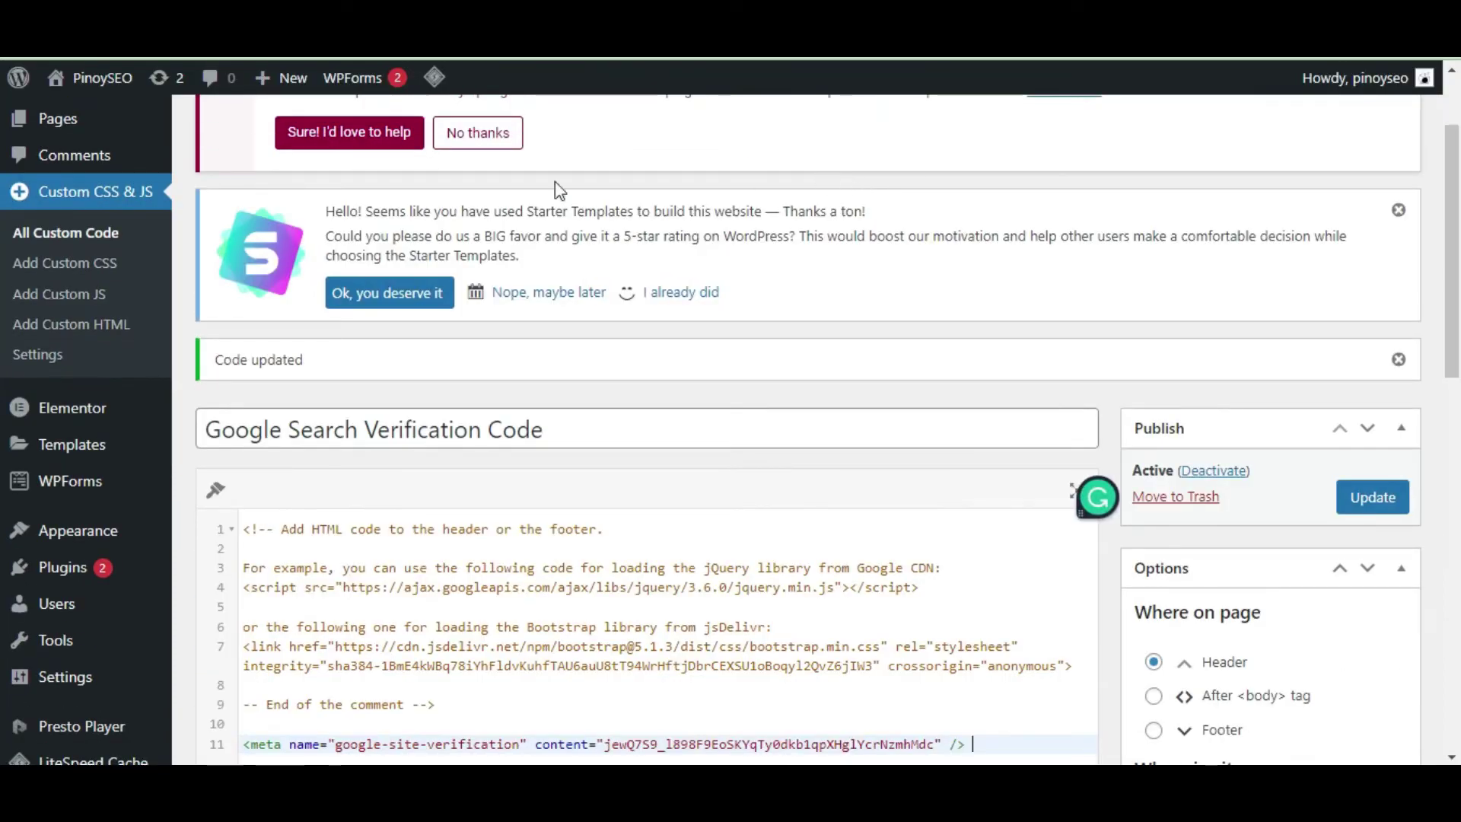
Step: Purge all LiteSpeed caches in WordPress and open the live PinoySEO homepage
{"action": "mouse_move", "coordinate": [434, 76]}
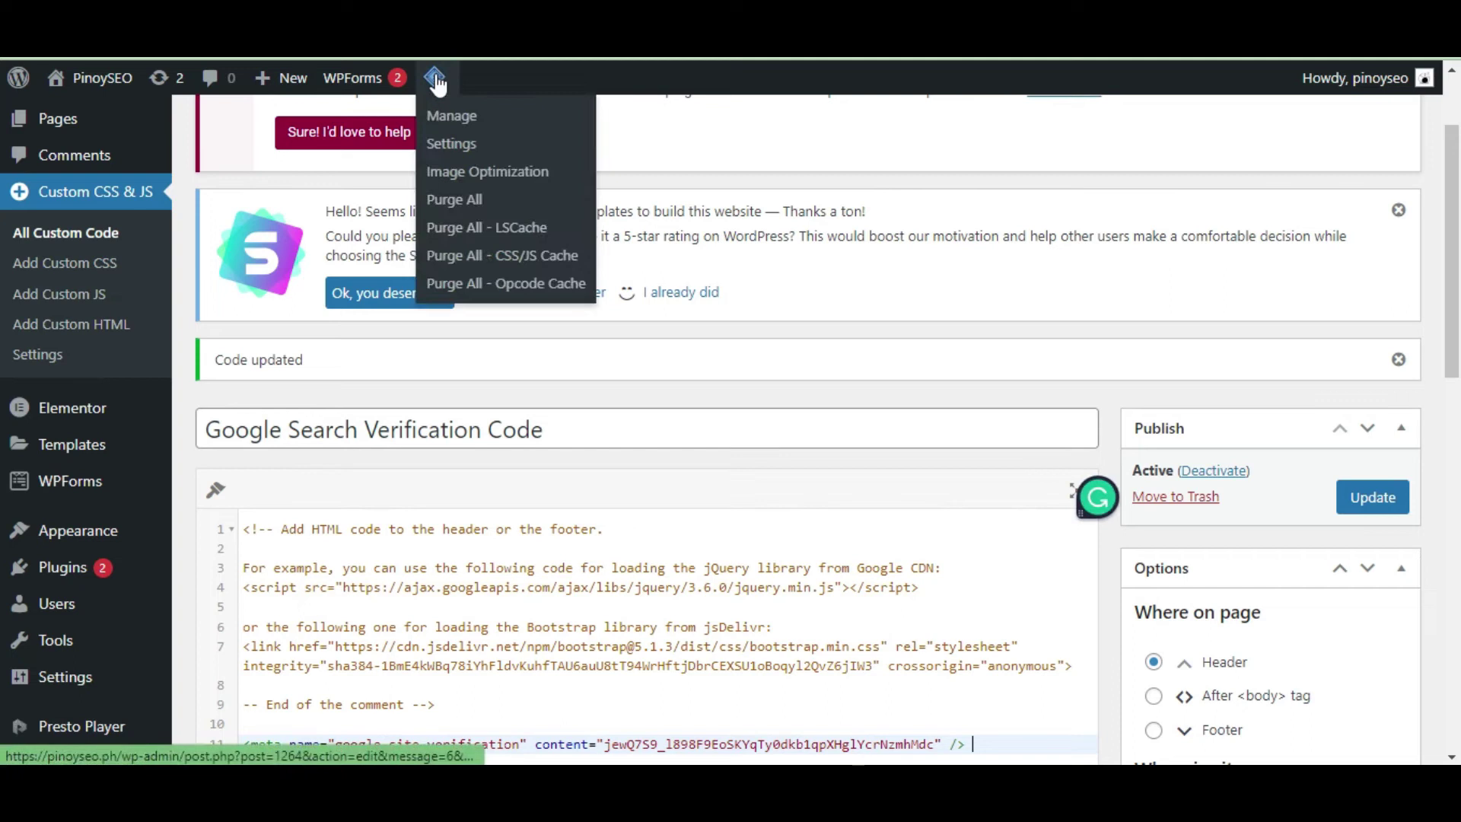
{"action": "left_click", "coordinate": [455, 201]}
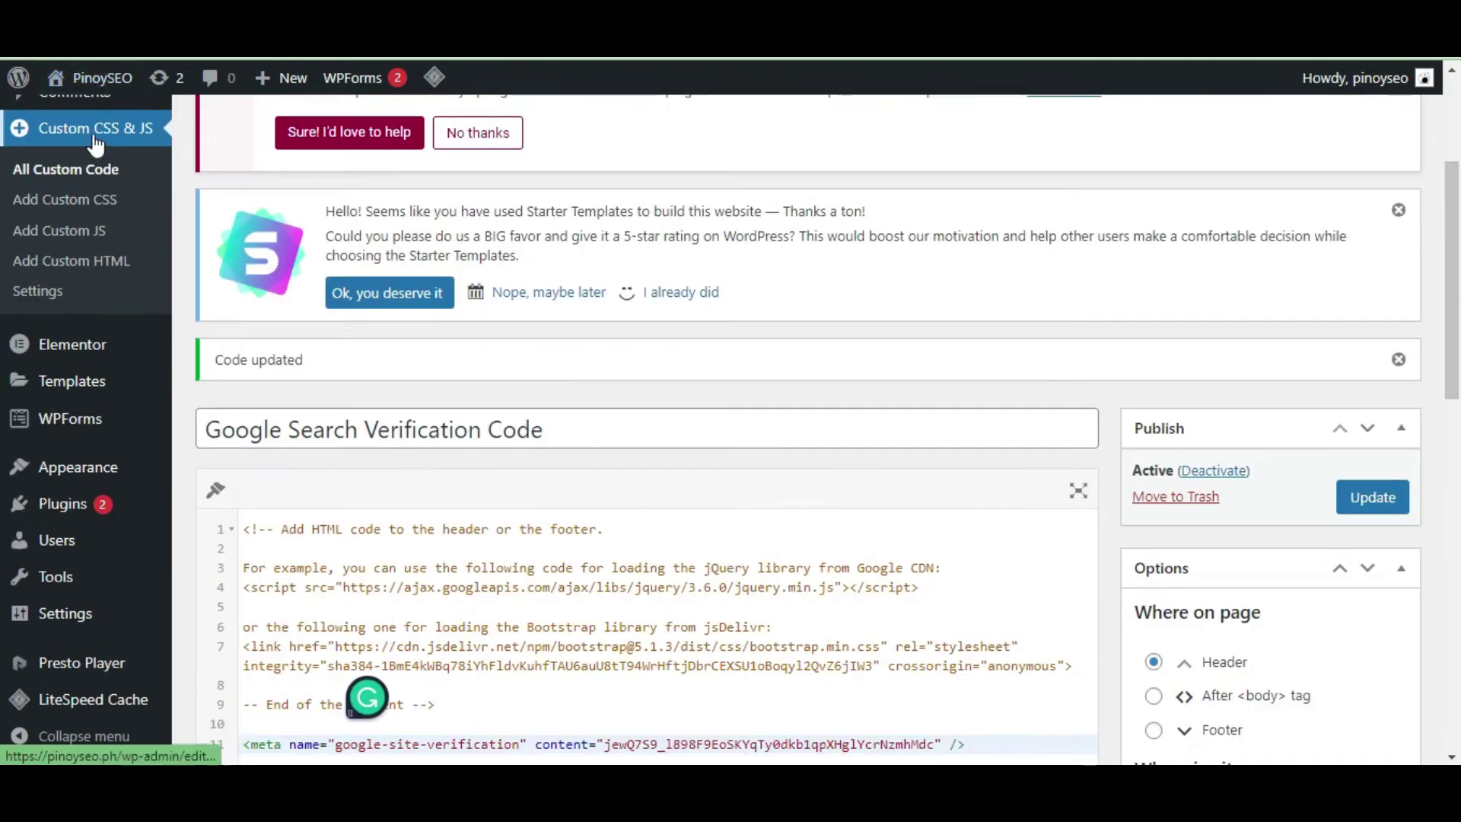
{"action": "mouse_move", "coordinate": [97, 81]}
{"action": "left_click", "coordinate": [90, 116]}
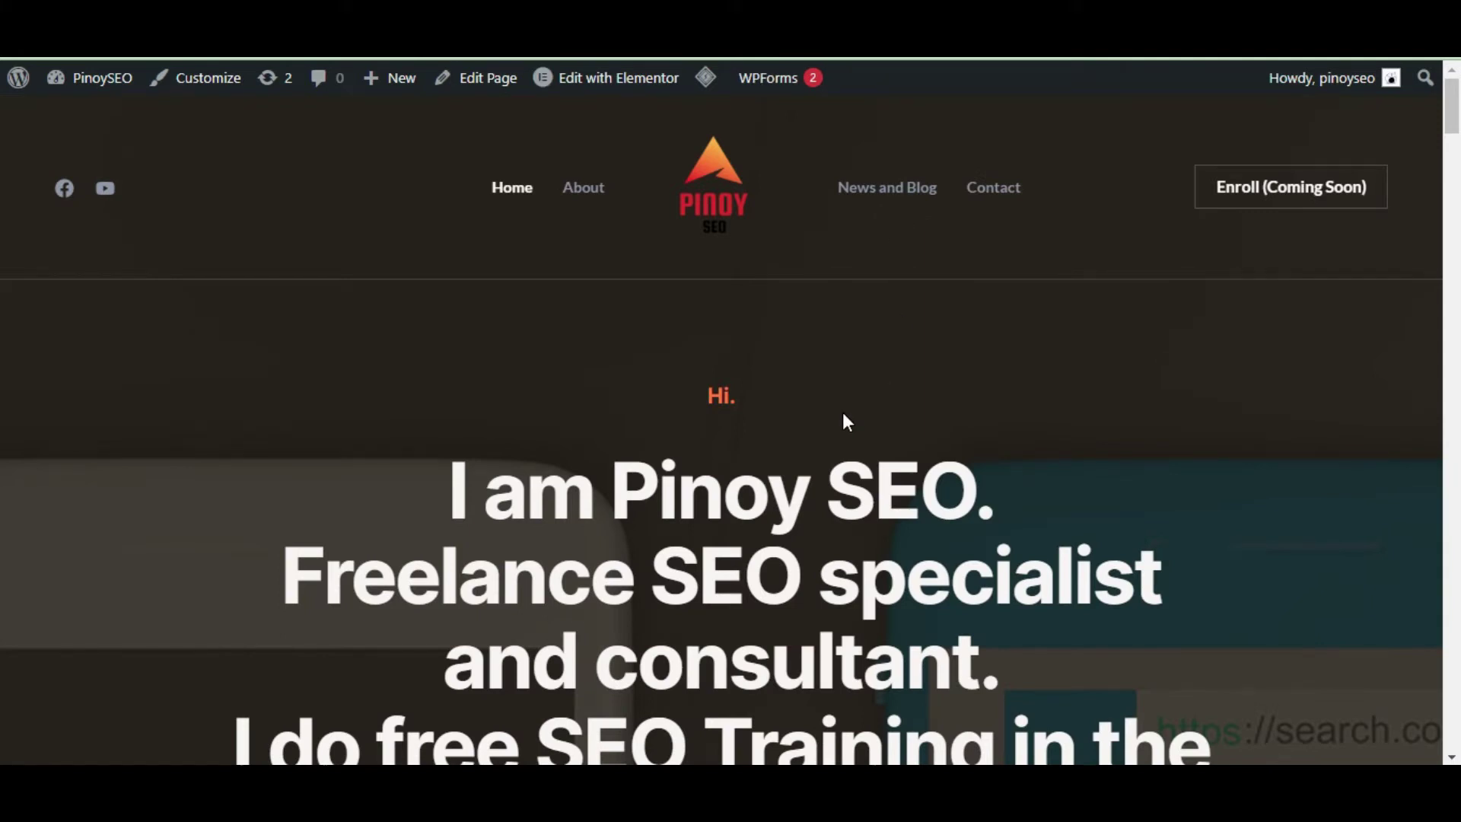
Step: Open the homepage's source code and find "google-site-verification" in it, using the attribute text copied from the Search Console meta tag
{"action": "right_click", "coordinate": [857, 342]}
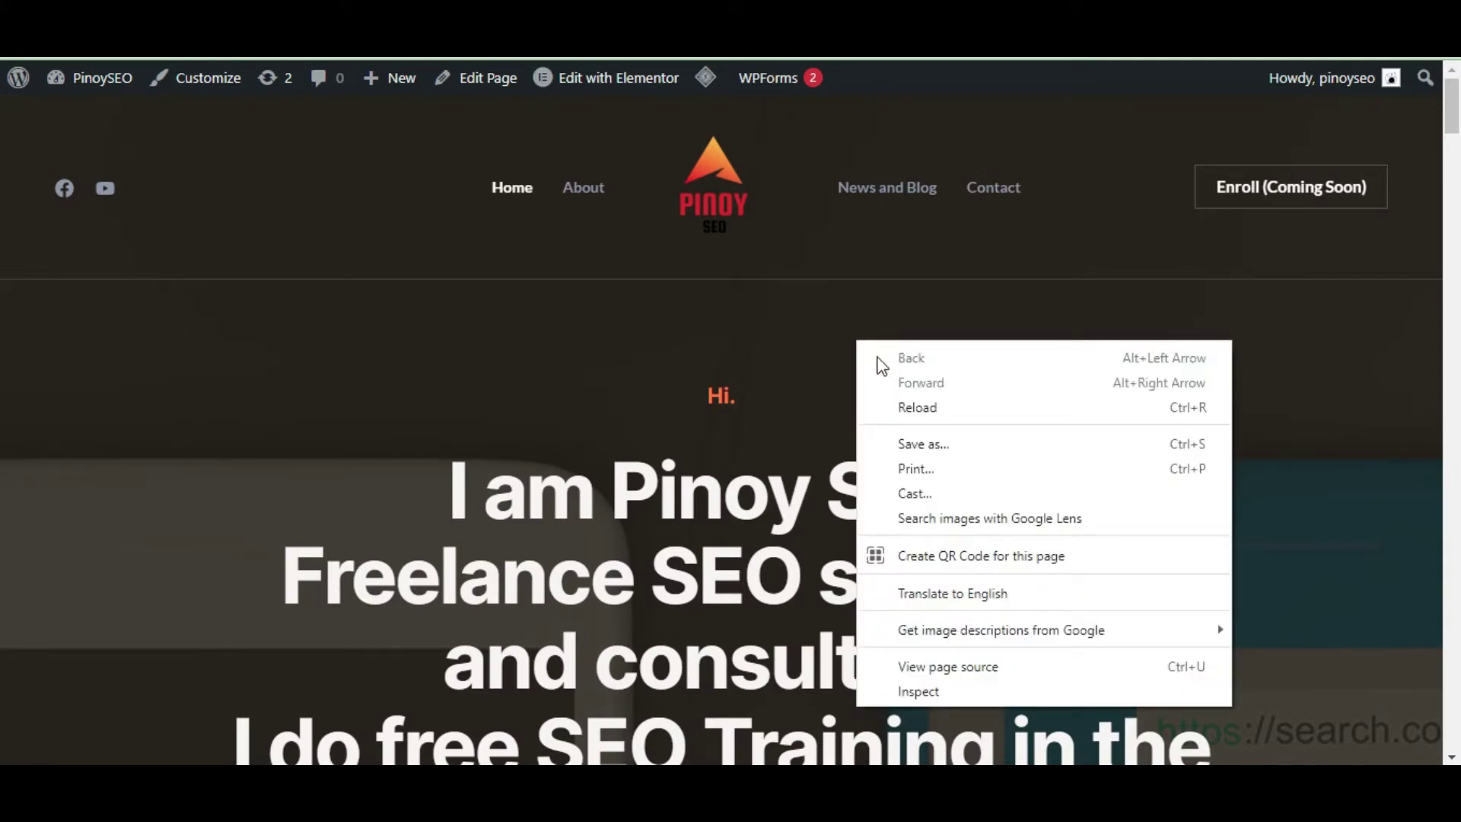
{"action": "left_click", "coordinate": [952, 660]}
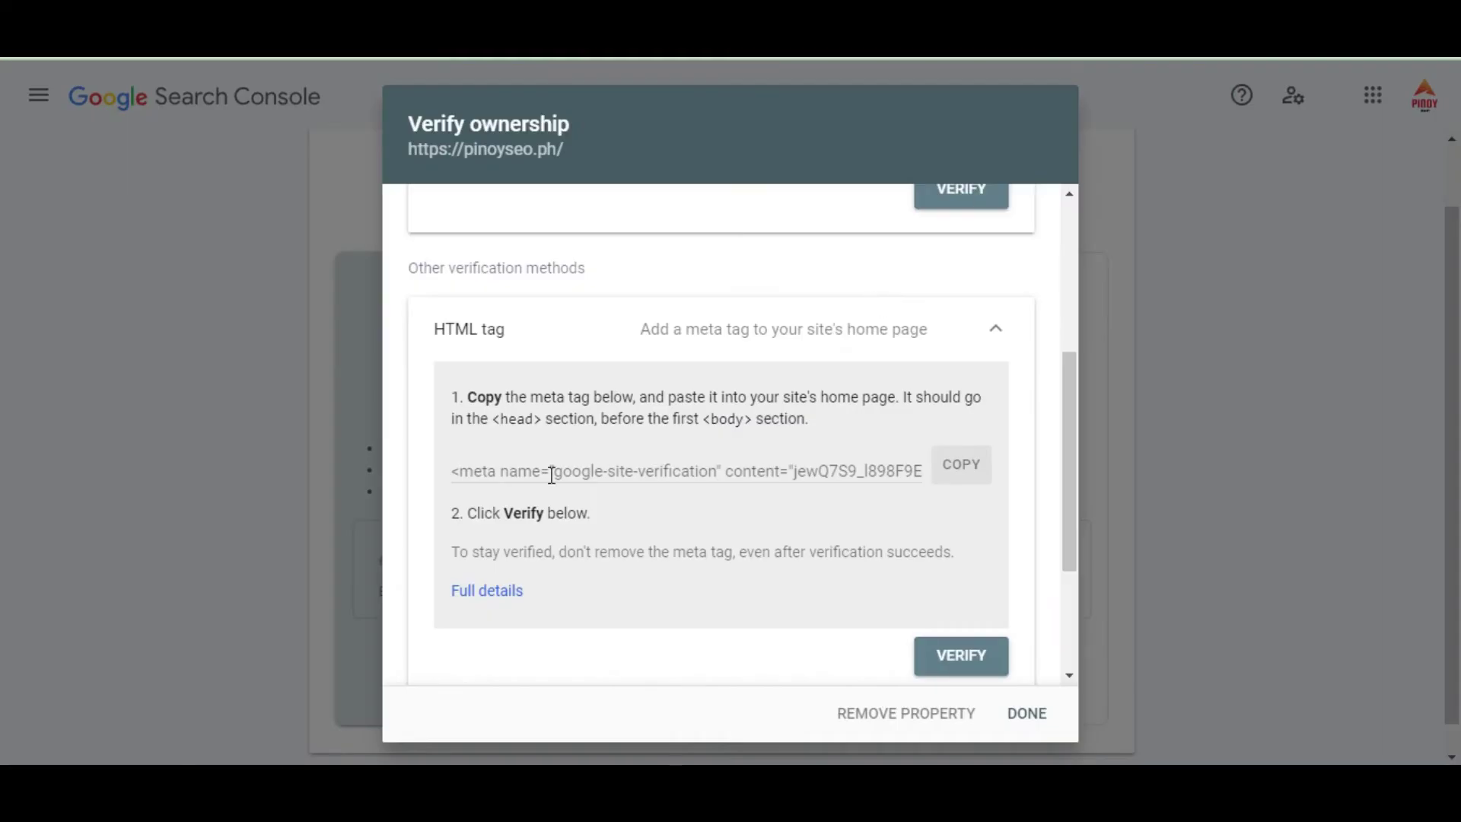
{"action": "left_click_drag", "start_coordinate": [553, 471], "coordinate": [715, 474]}
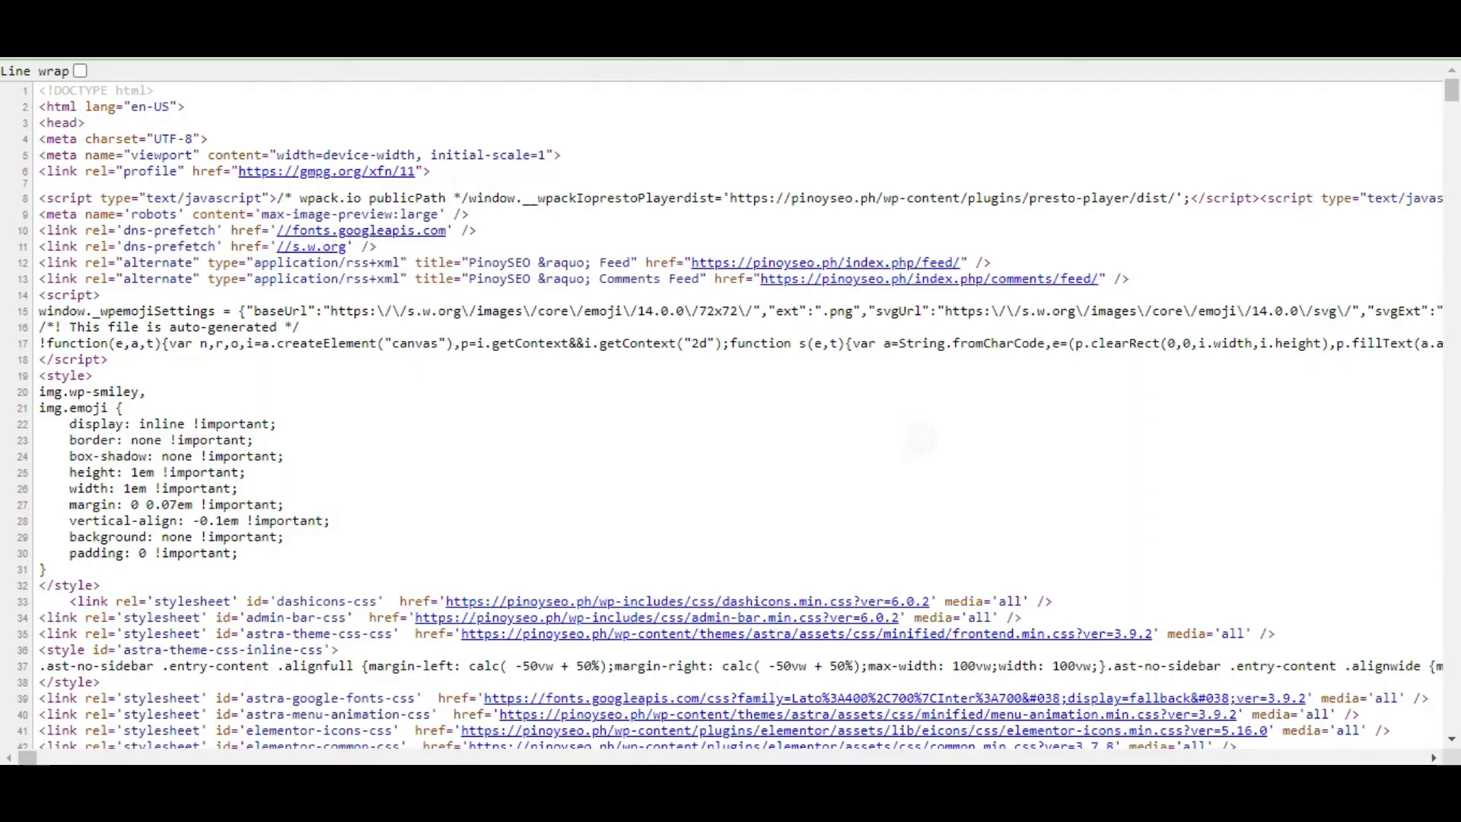
{"action": "key", "text": "ctrl+f"}
{"action": "key", "text": "ctrl+v"}
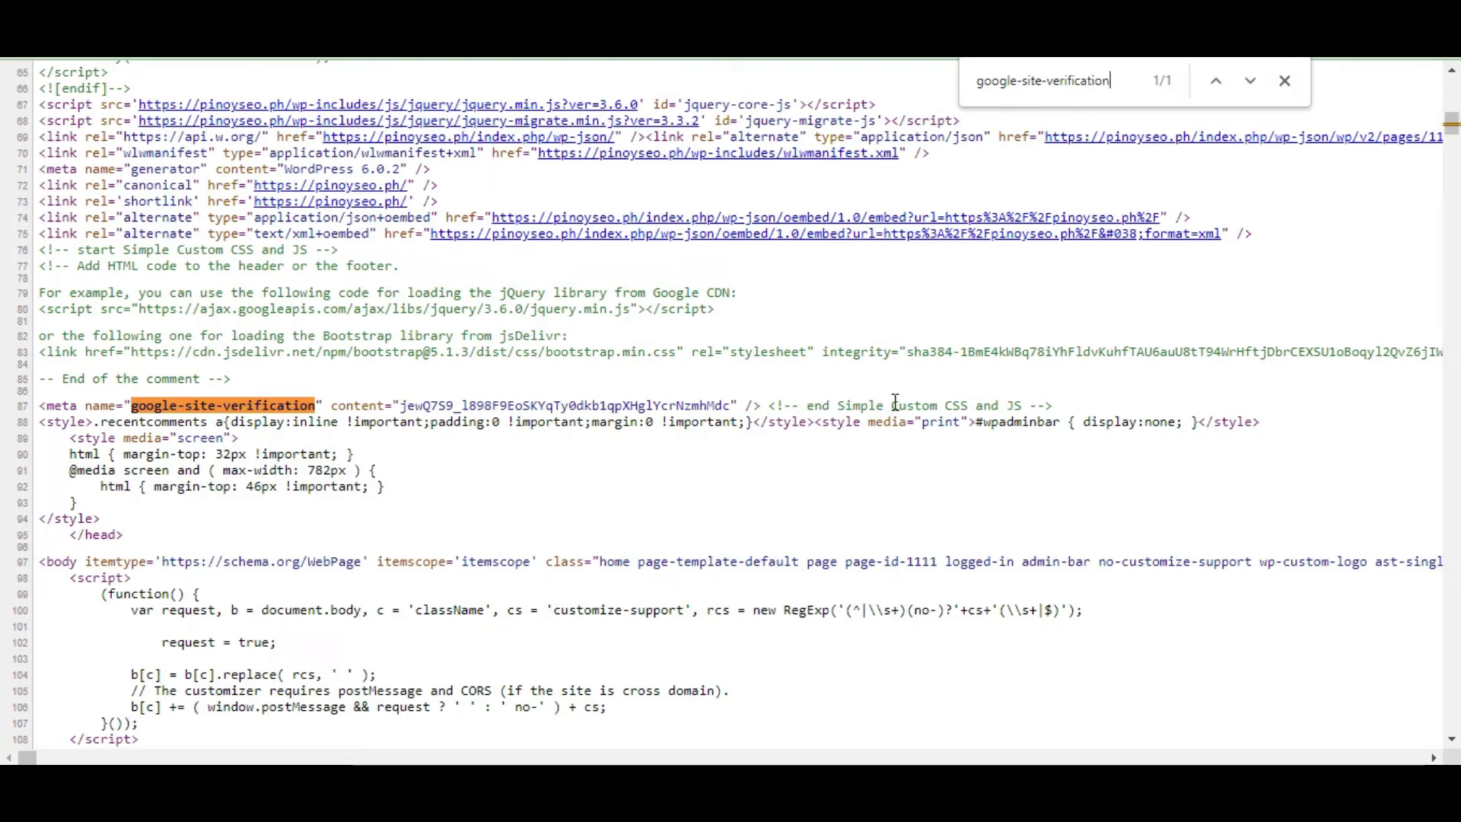
{"action": "left_click_drag", "start_coordinate": [858, 406], "coordinate": [1016, 406]}
{"action": "left_click", "coordinate": [927, 404]}
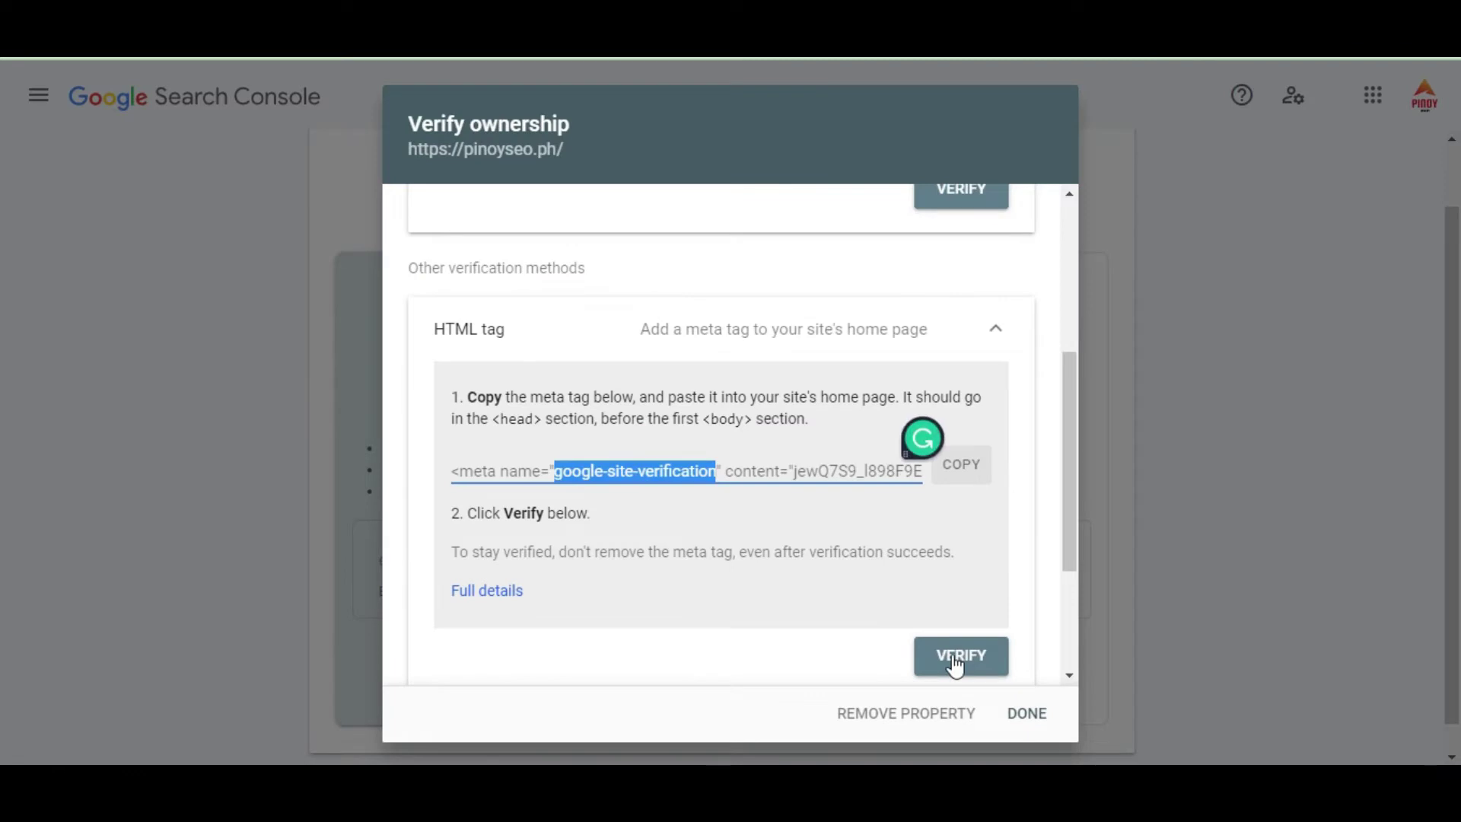
Step: Return to Google Search Console, verify ownership through the HTML tag method, then go to the property and look over its Overview page
{"action": "left_click", "coordinate": [945, 664]}
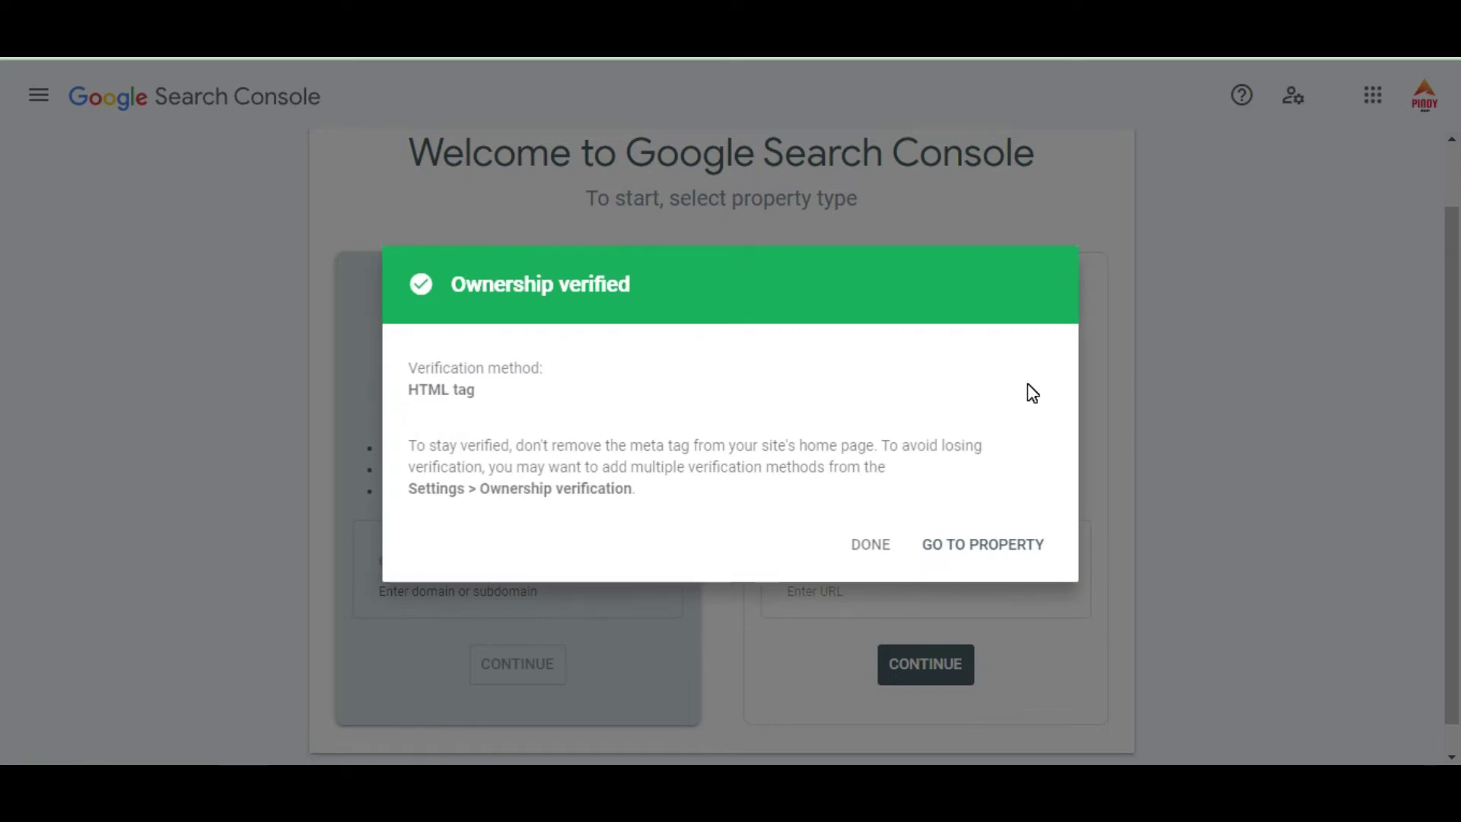
{"action": "left_click", "coordinate": [990, 546]}
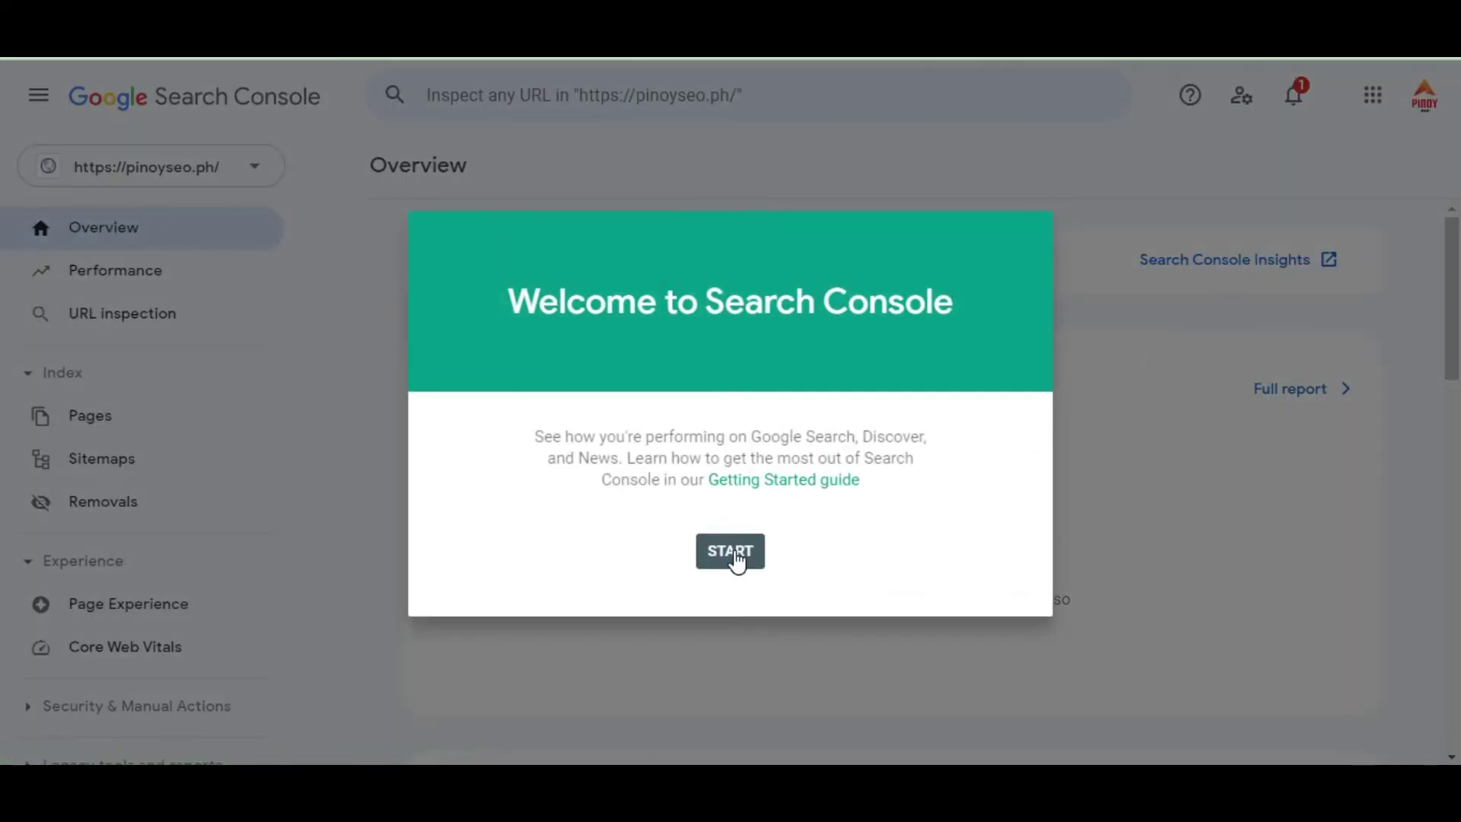
{"action": "left_click", "coordinate": [735, 554]}
{"action": "left_click", "coordinate": [1351, 699]}
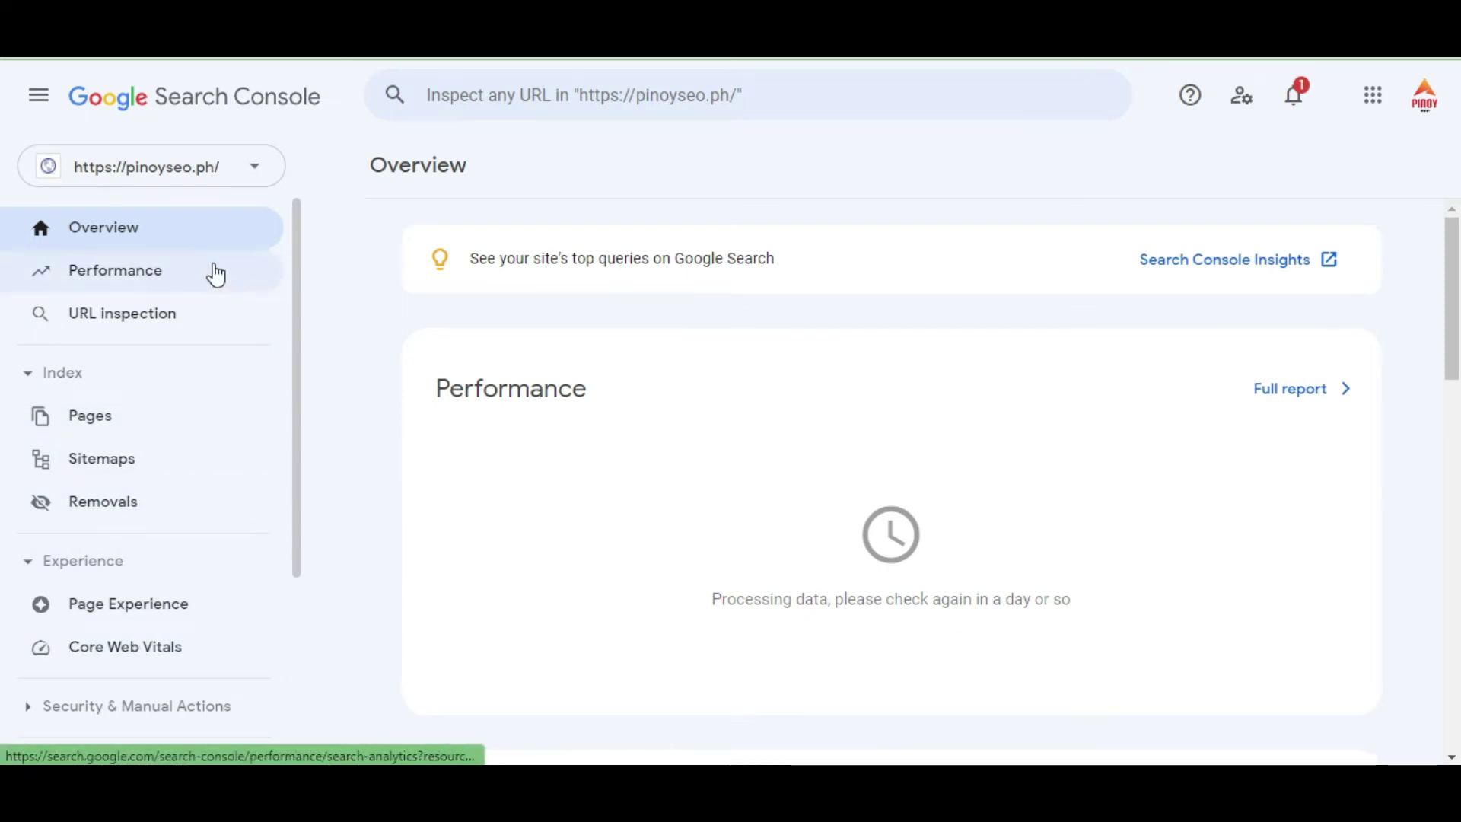
{"action": "left_click_drag", "start_coordinate": [297, 317], "coordinate": [308, 266]}
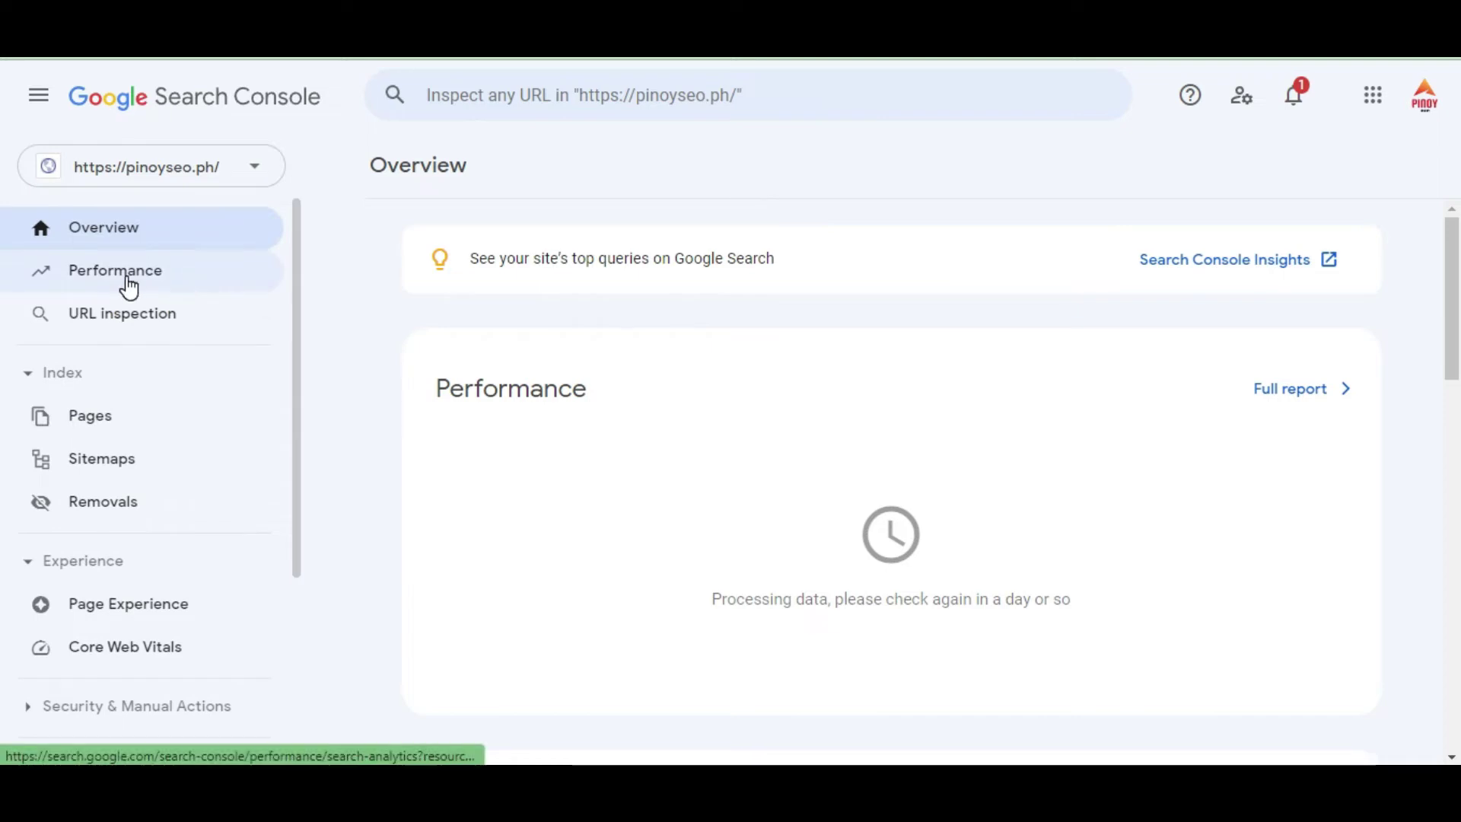
{"action": "mouse_move", "coordinate": [1453, 301]}
{"action": "left_mouse_down"}
{"action": "mouse_move", "coordinate": [1454, 420]}
{"action": "mouse_move", "coordinate": [1453, 313]}
{"action": "left_mouse_up"}
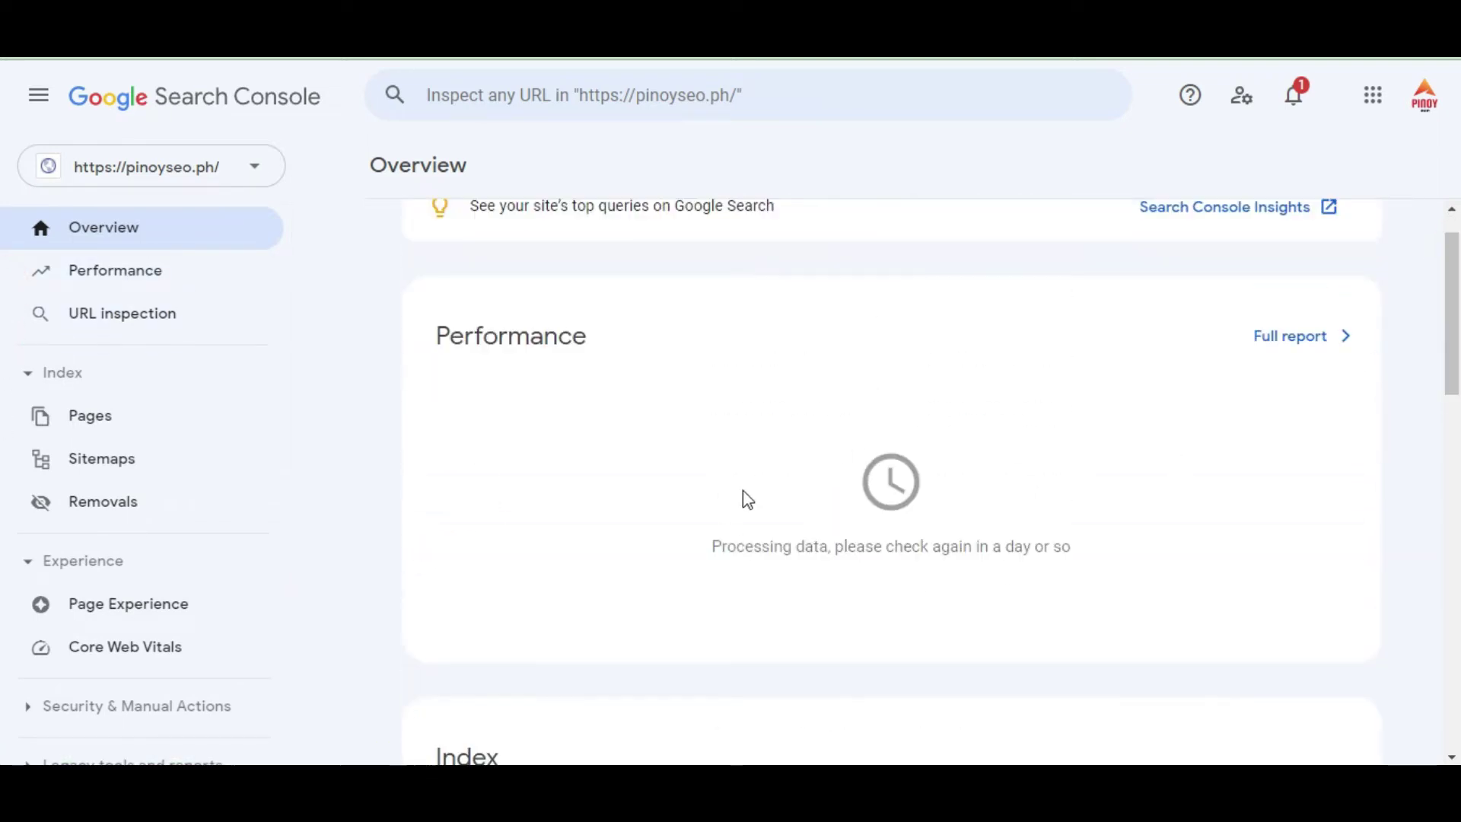
{"action": "left_click_drag", "start_coordinate": [1454, 327], "coordinate": [1457, 297]}
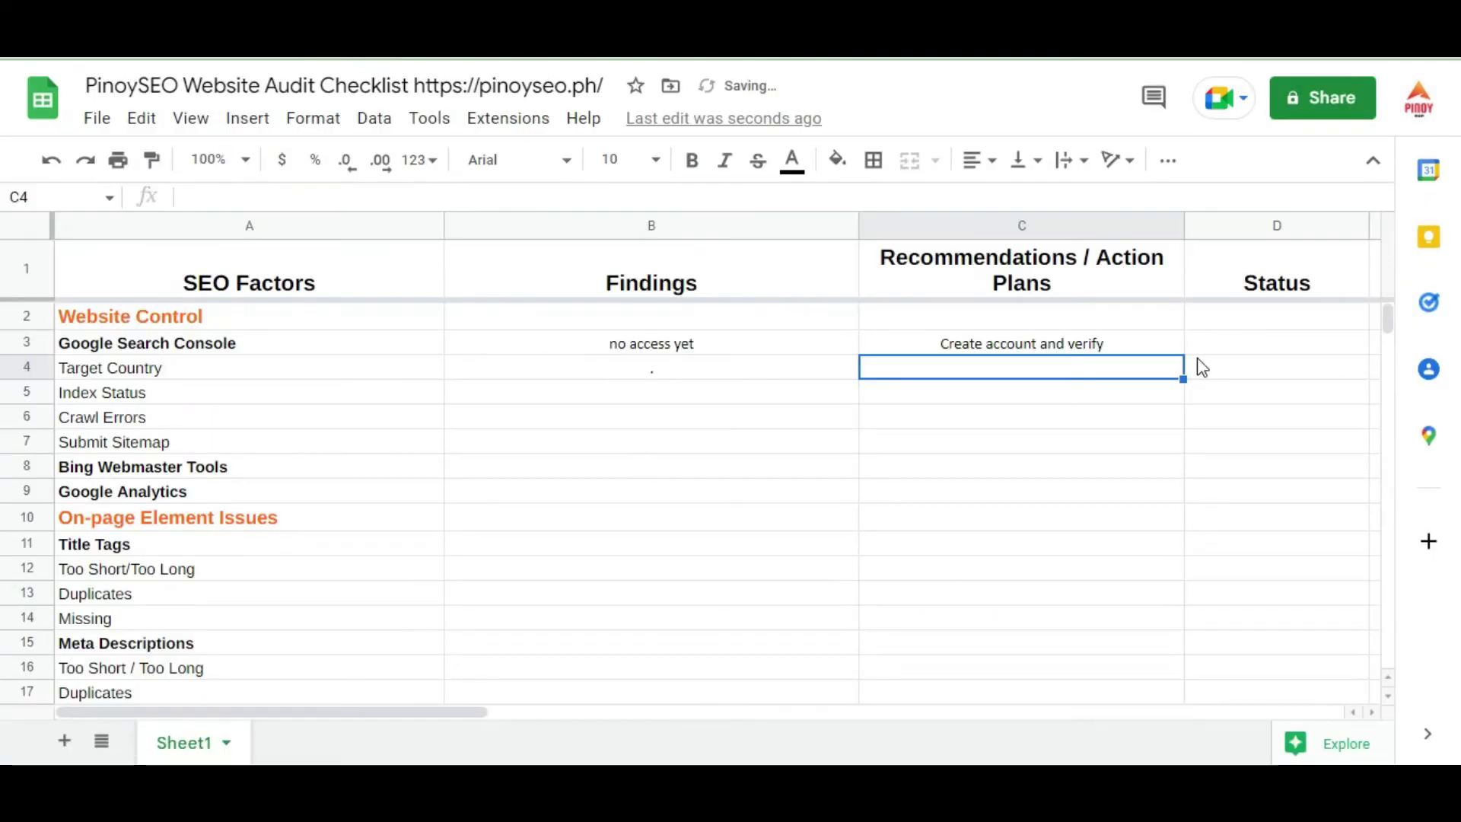
Step: Switch to the audit checklist in Google Sheets and set the Google Search Console status in D3 to "Done and pending analysis"
{"action": "left_click", "coordinate": [1246, 341]}
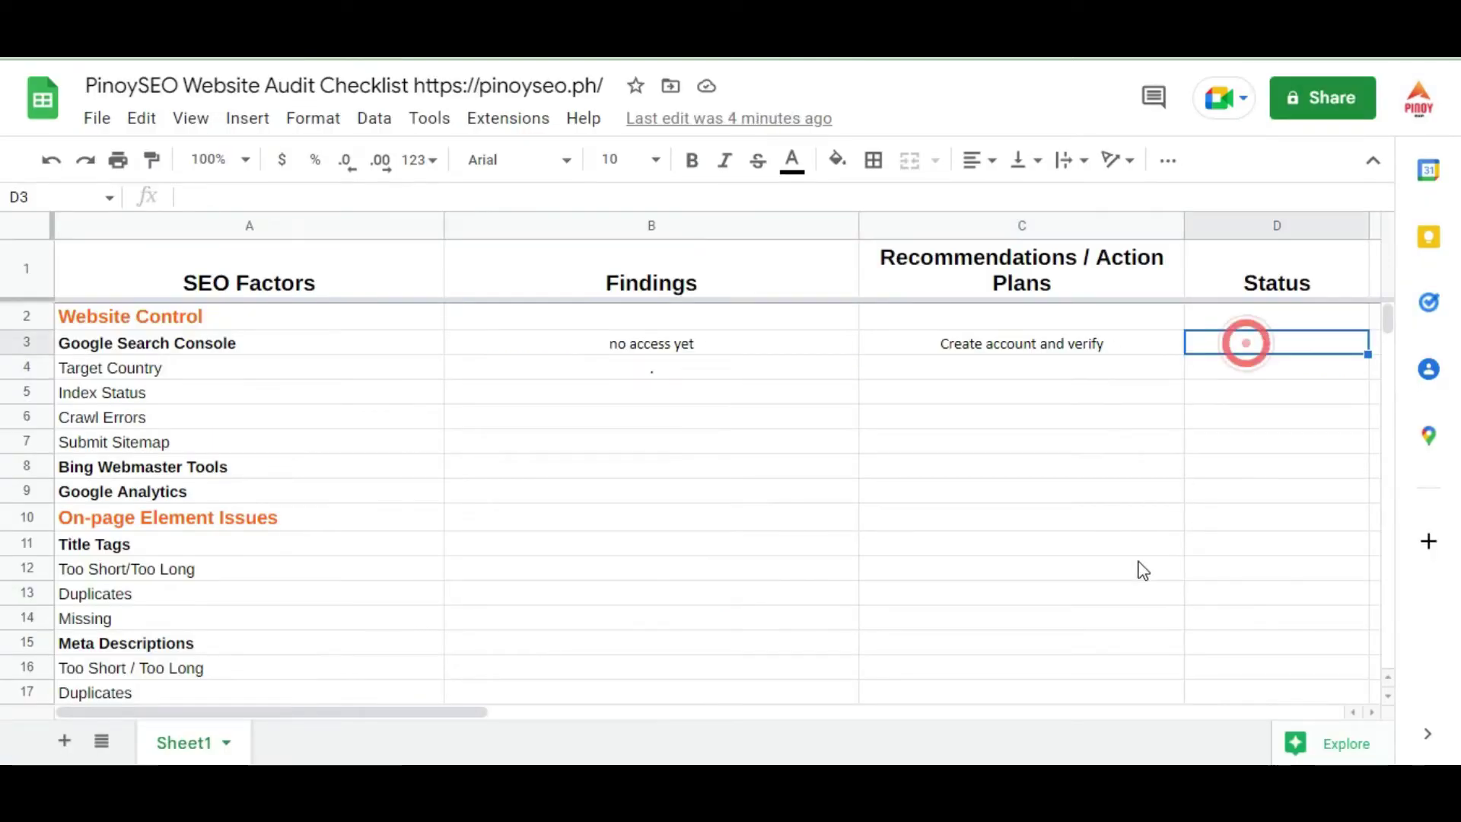
{"action": "type", "text": "Done "}
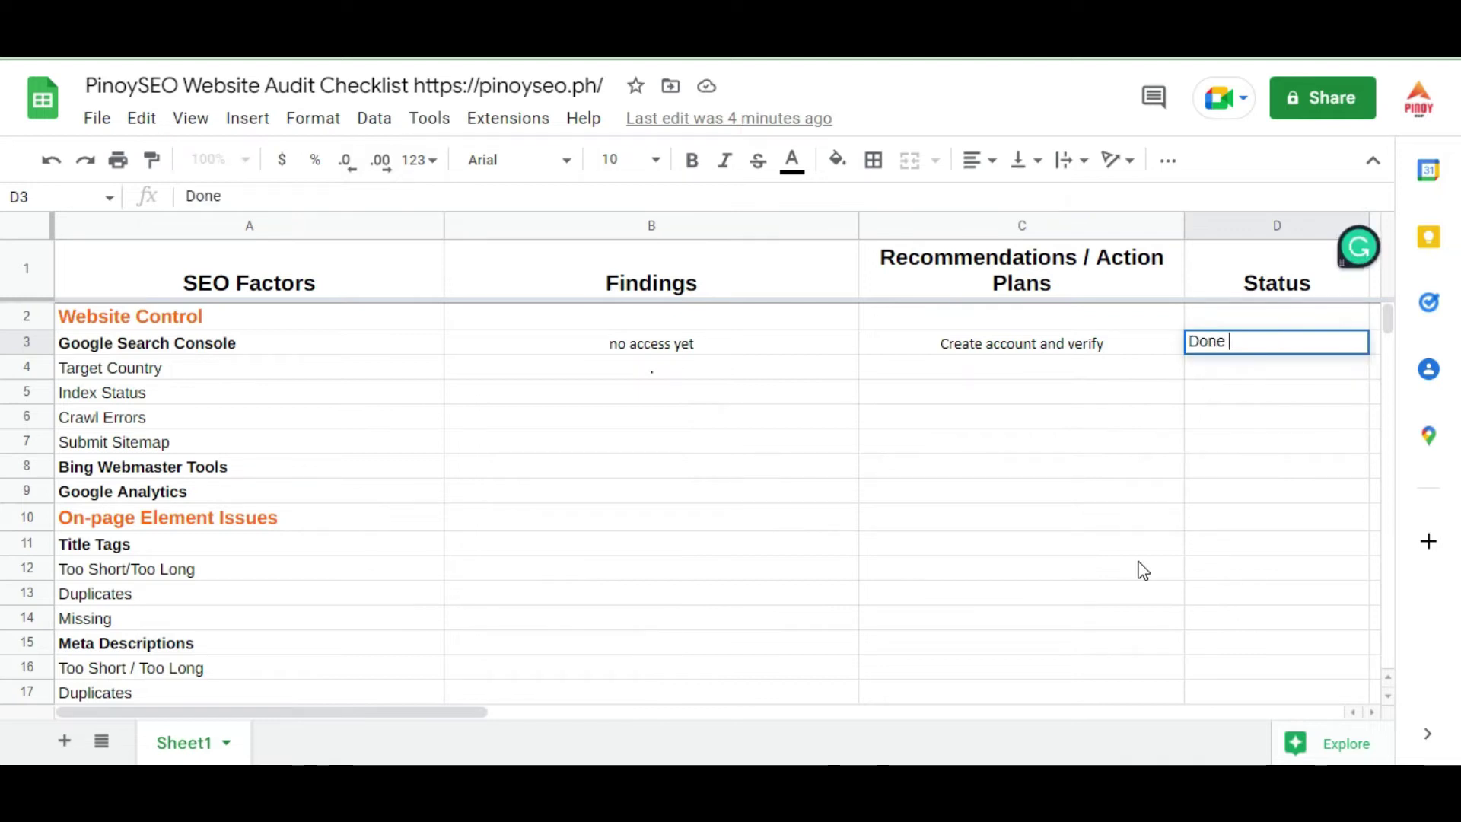
{"action": "type", "text": "and pending "}
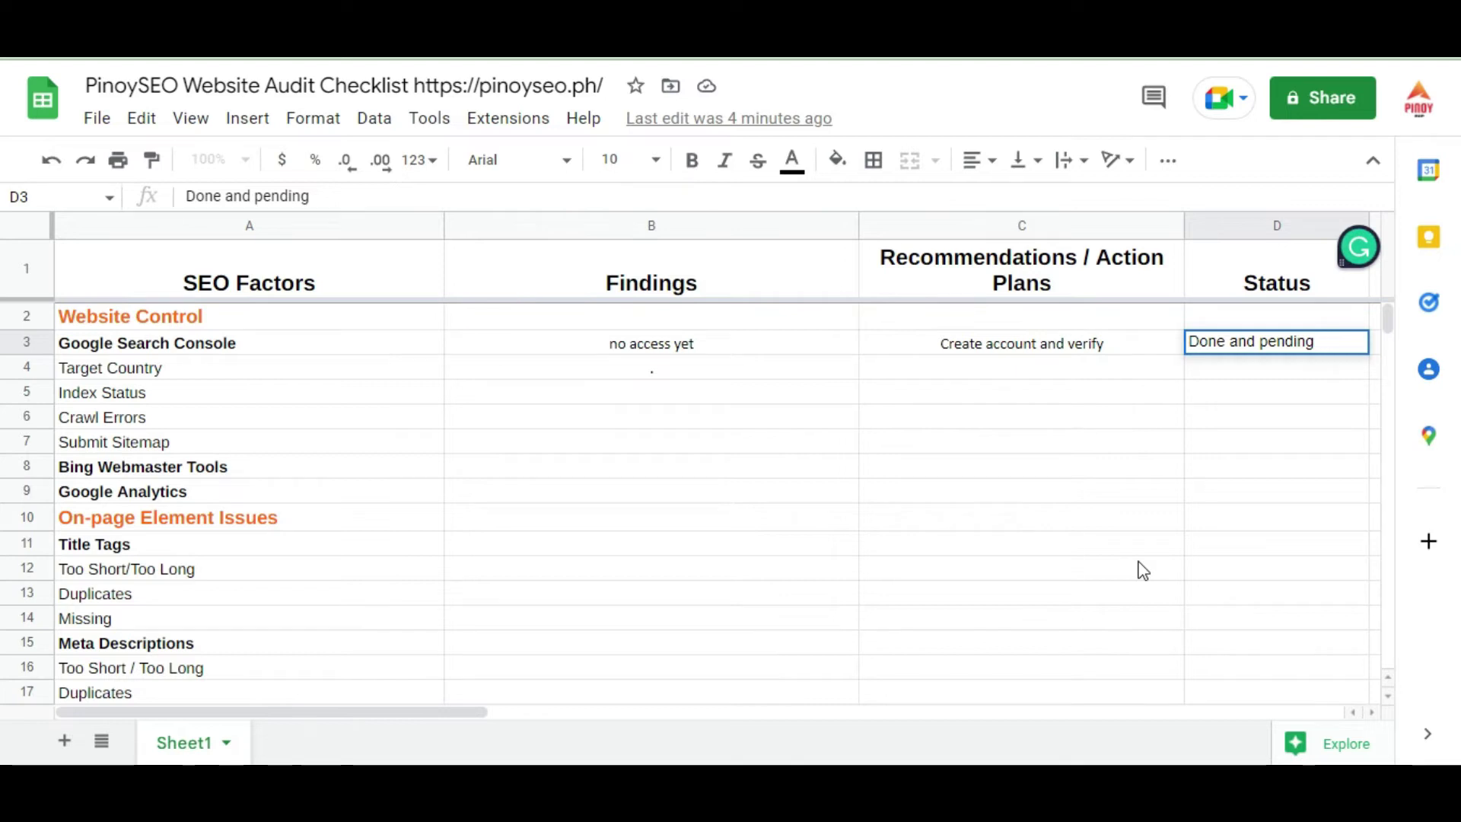
{"action": "type", "text": "analysis"}
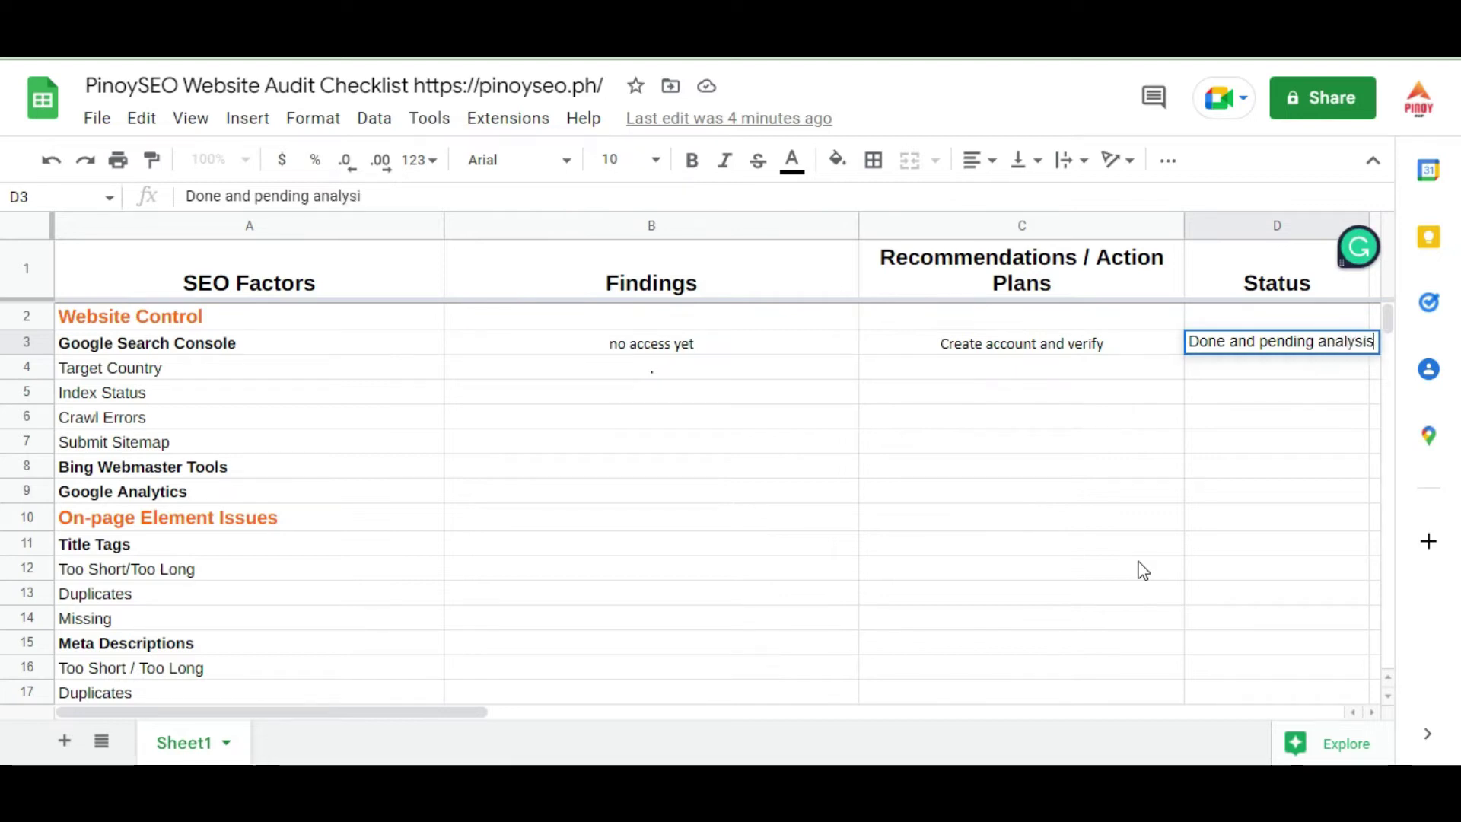
{"action": "key", "text": "Return"}
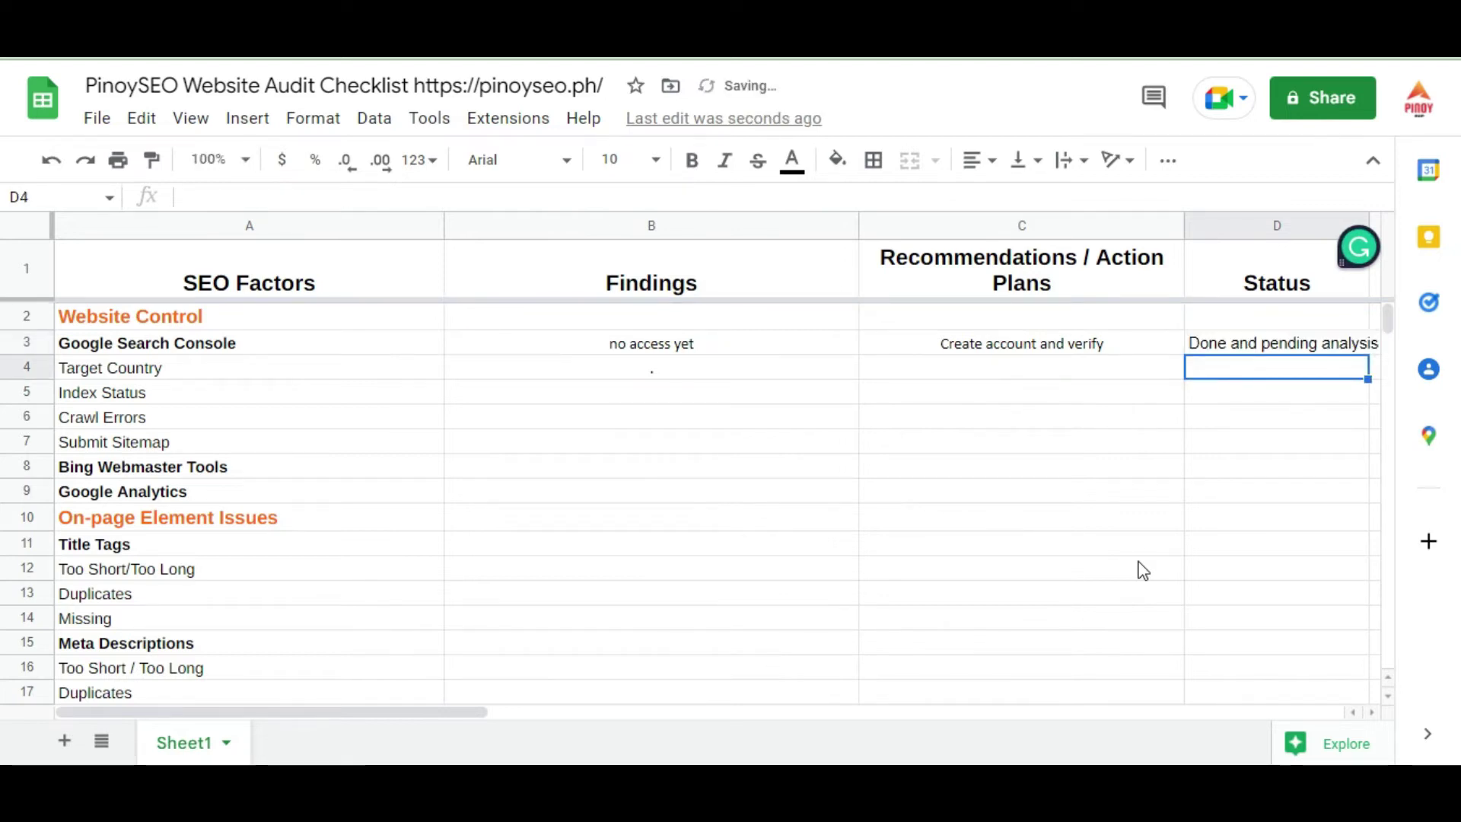
Step: Enter "Philippines" as the Target Country finding in B4
{"action": "key", "text": "Left"}
{"action": "key", "text": "Left"}
{"action": "key", "text": "Left"}
{"action": "key", "text": "Right"}
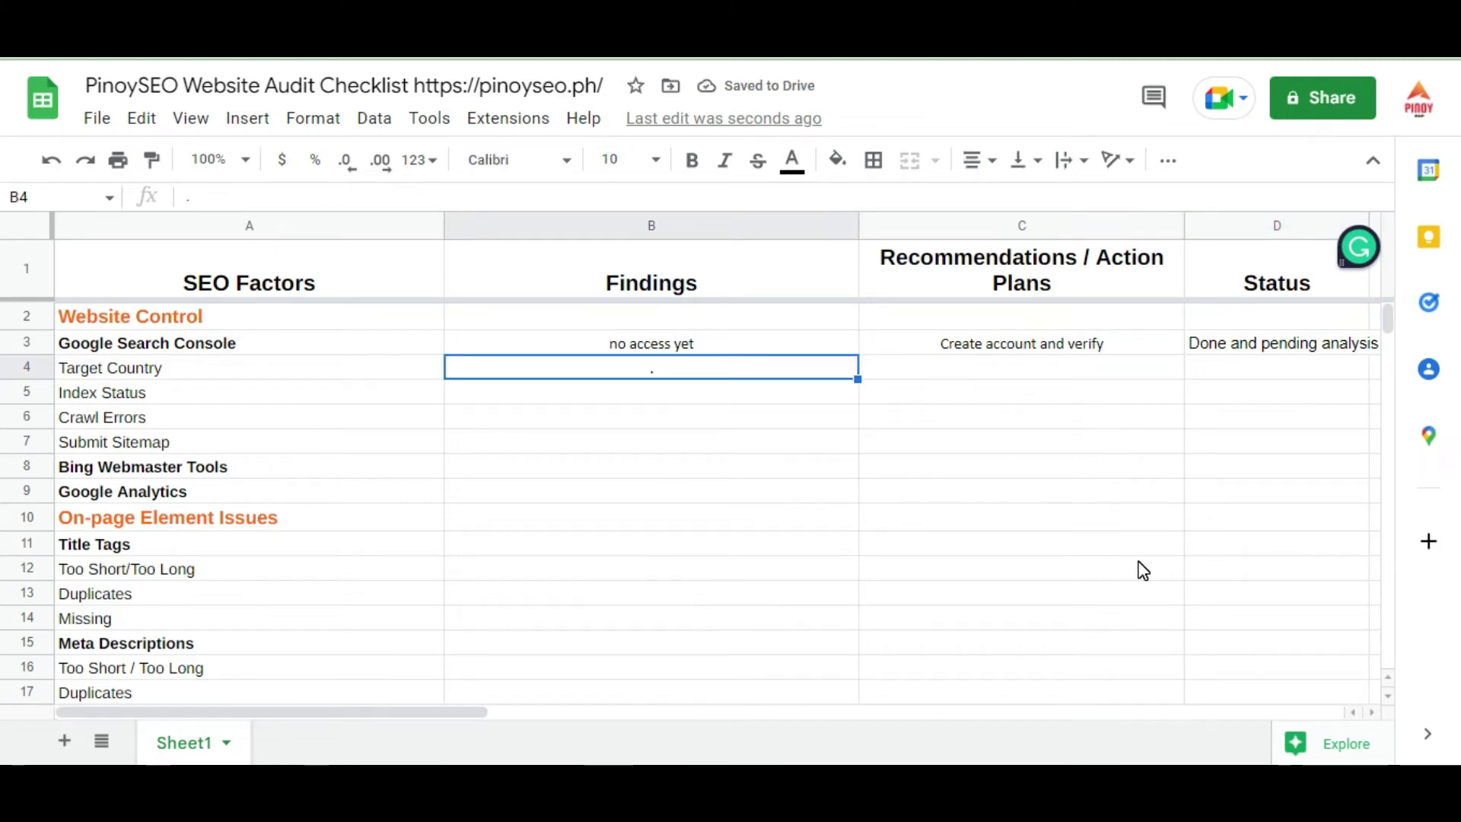
{"action": "type", "text": "Philippines"}
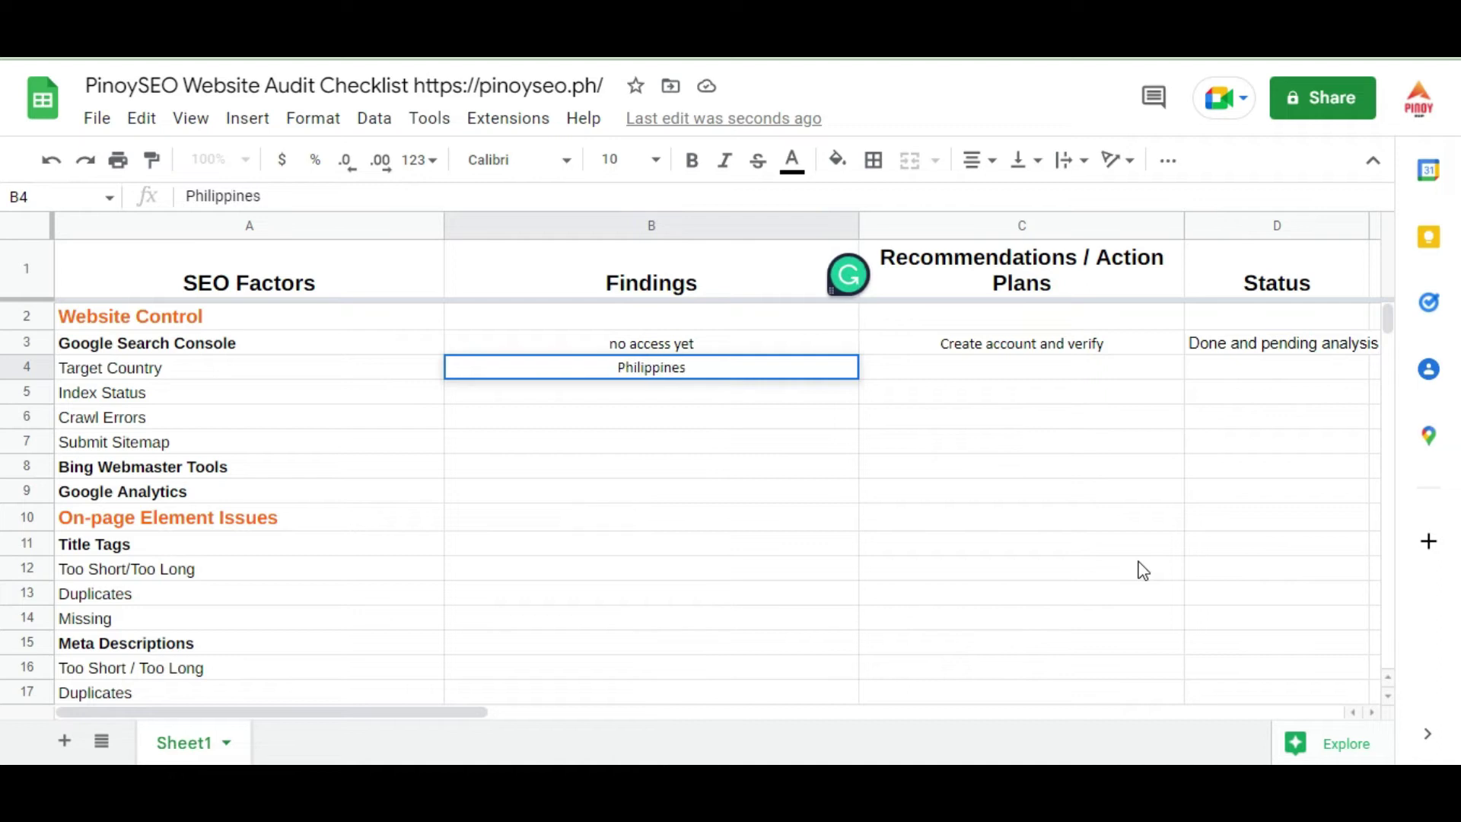
{"action": "key", "text": "Return"}
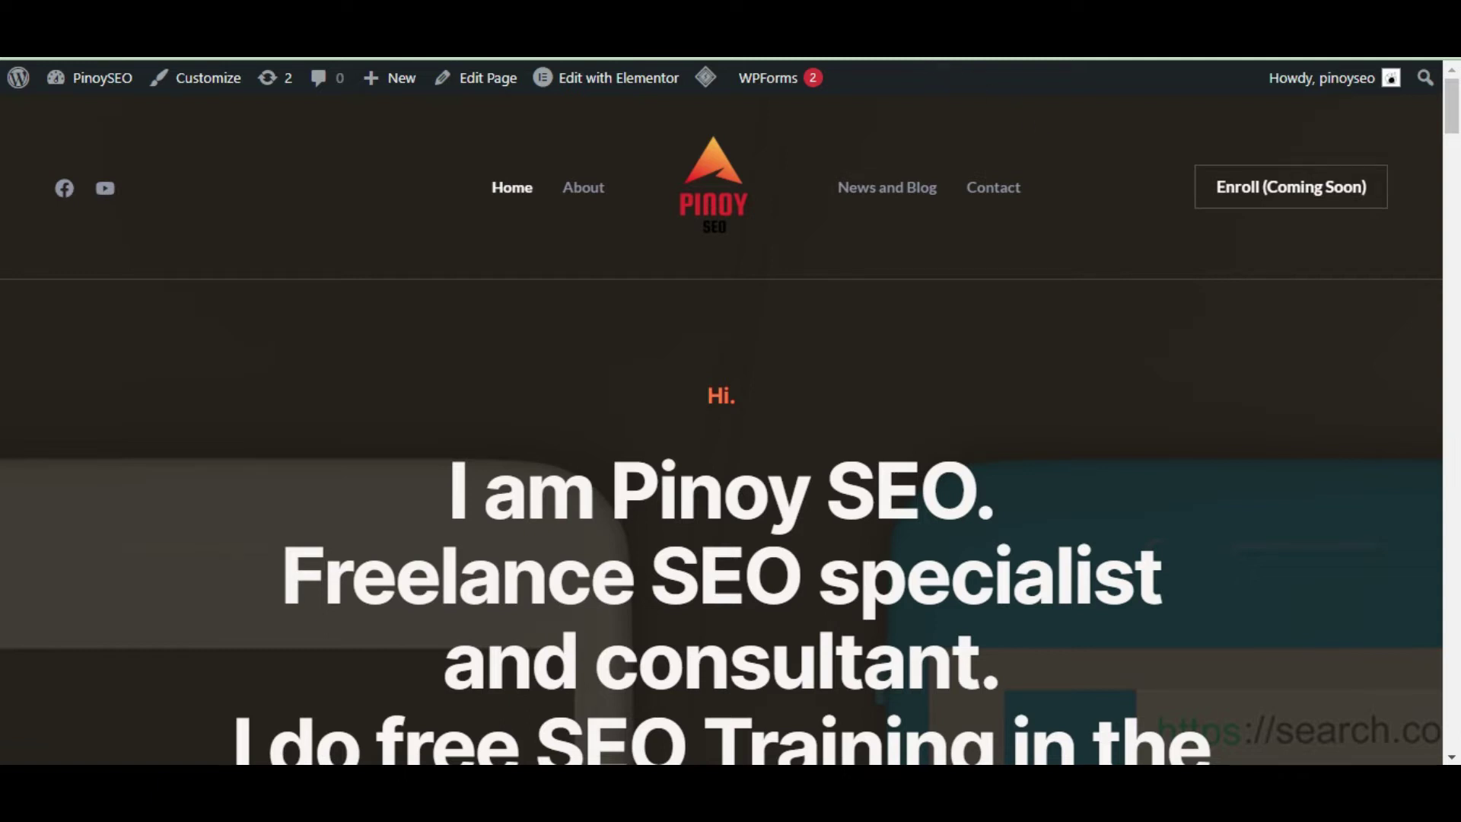
{"action": "key", "text": "ctrl+t"}
{"action": "type", "text": "go"}
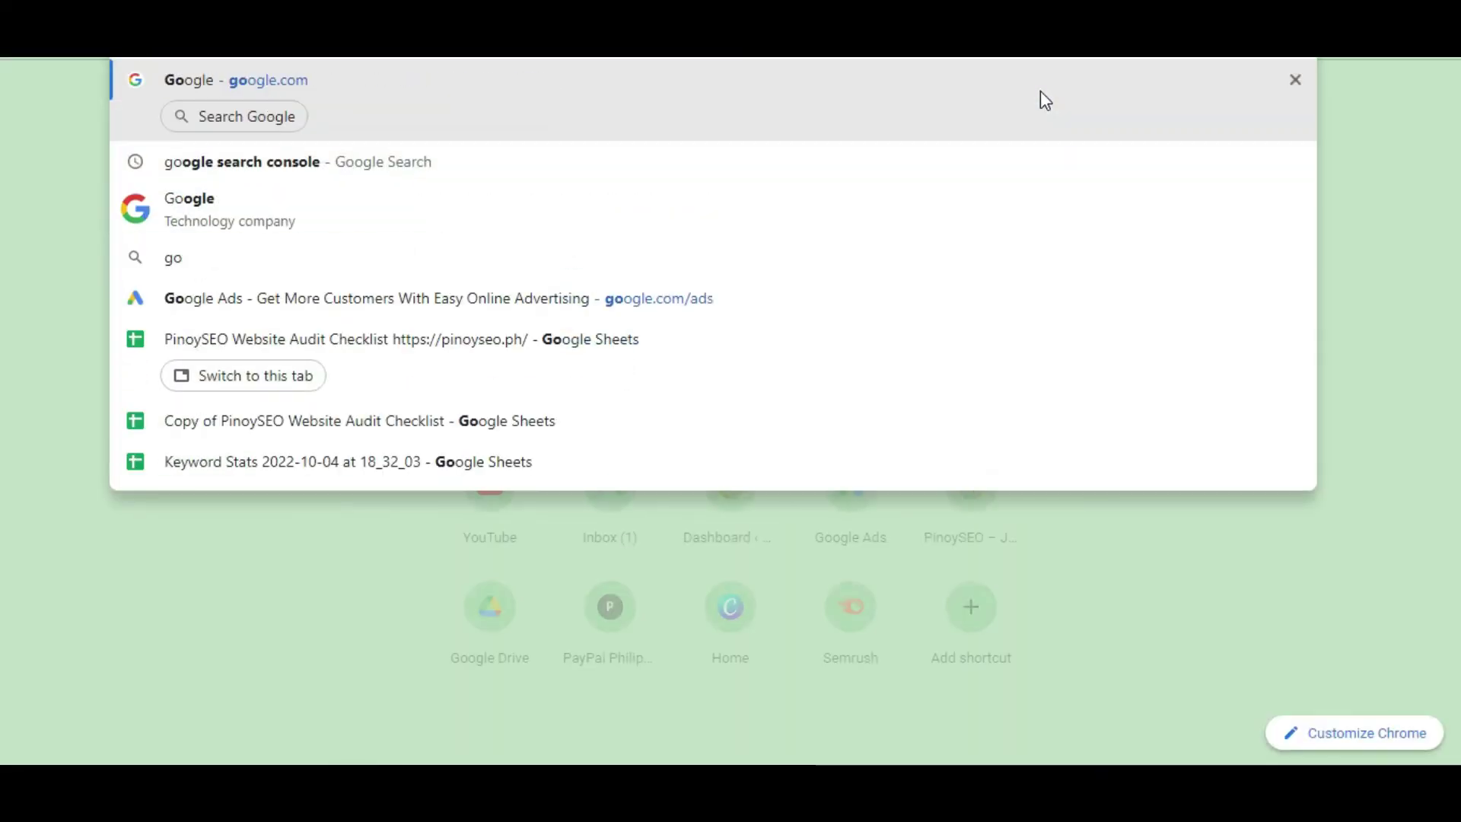
{"action": "key", "text": "Return"}
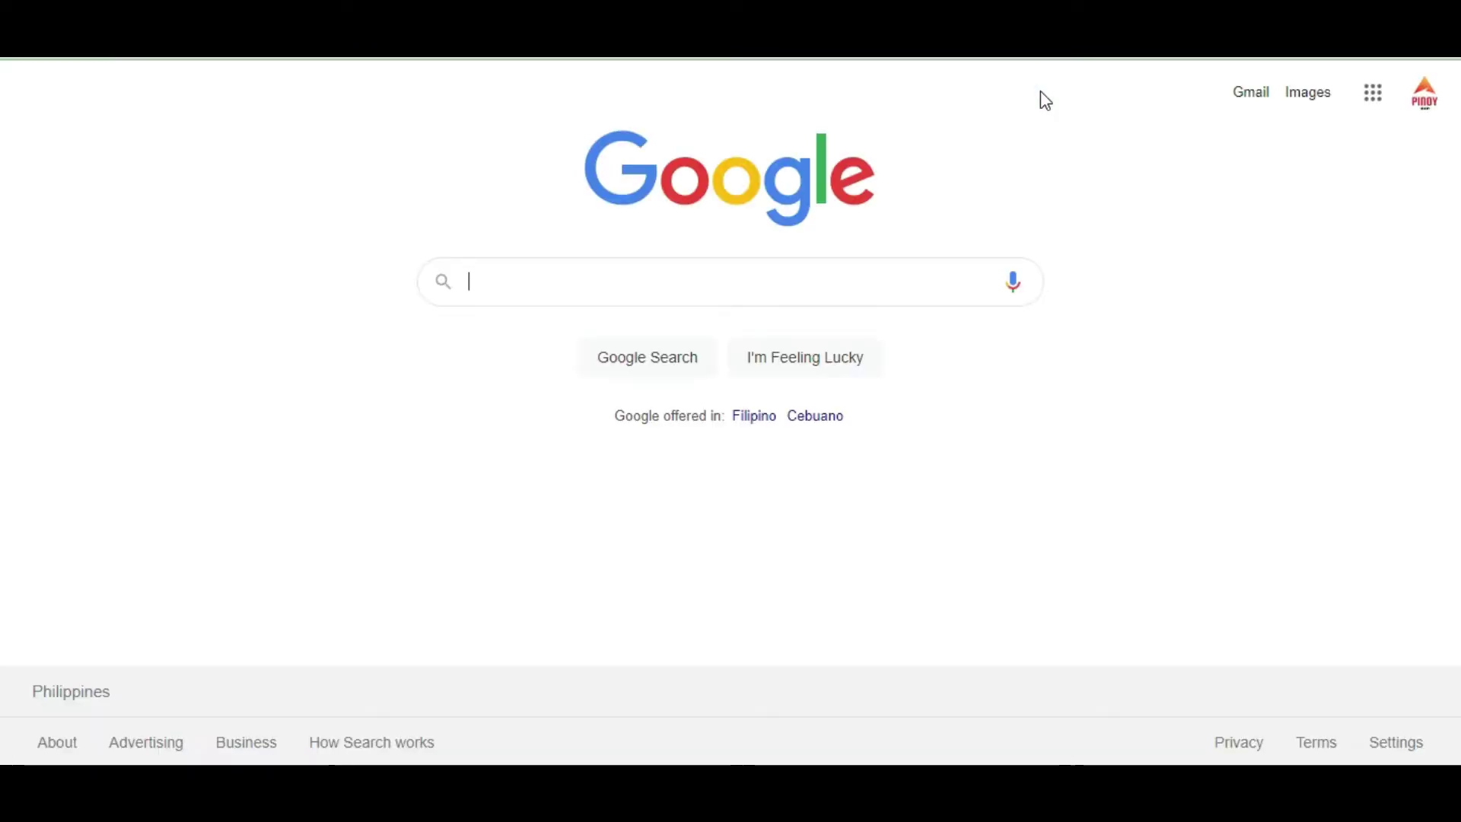
{"action": "type", "text": "siteL"}
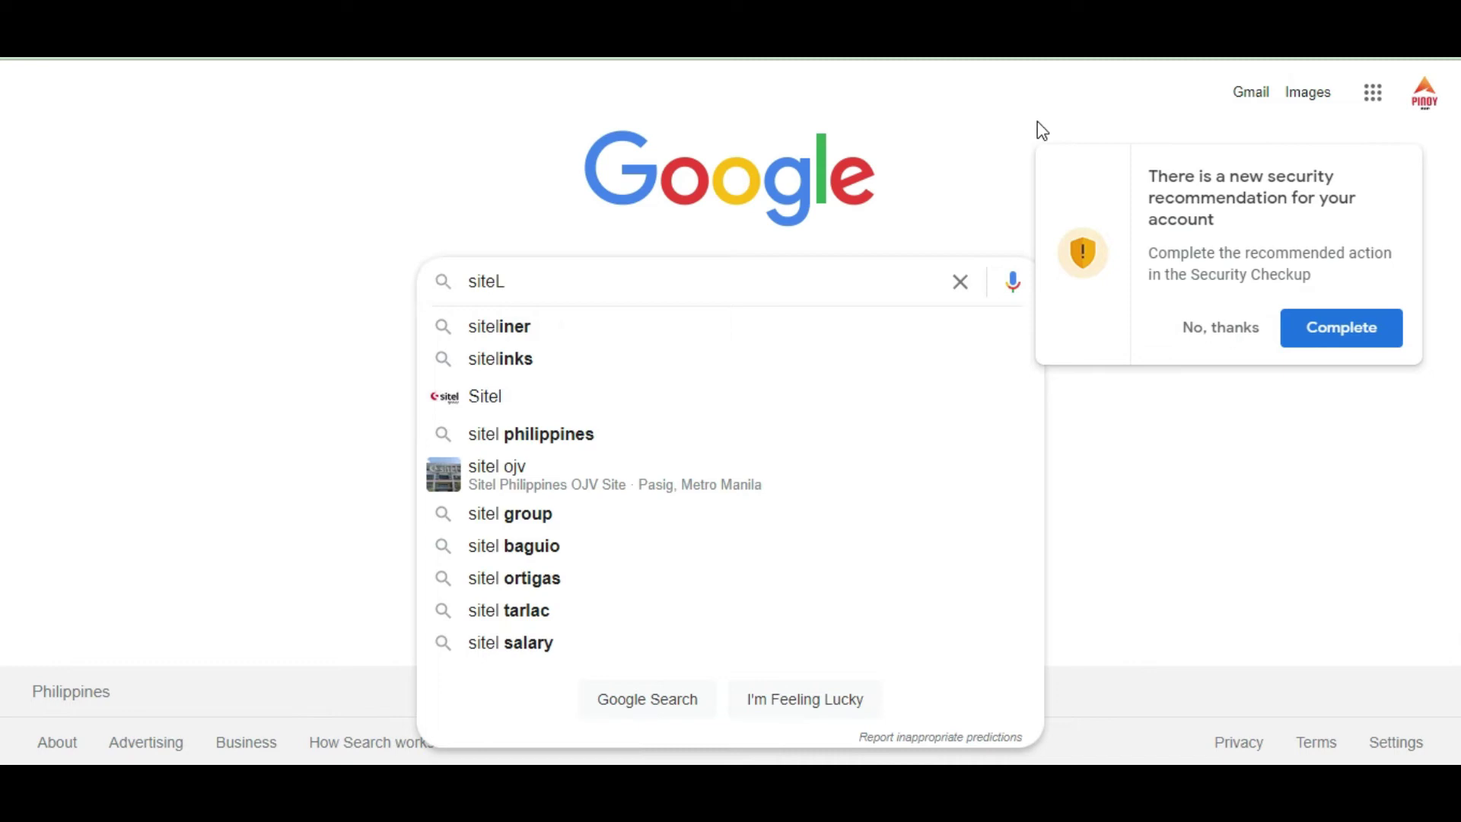
{"action": "key", "text": "BackSpace"}
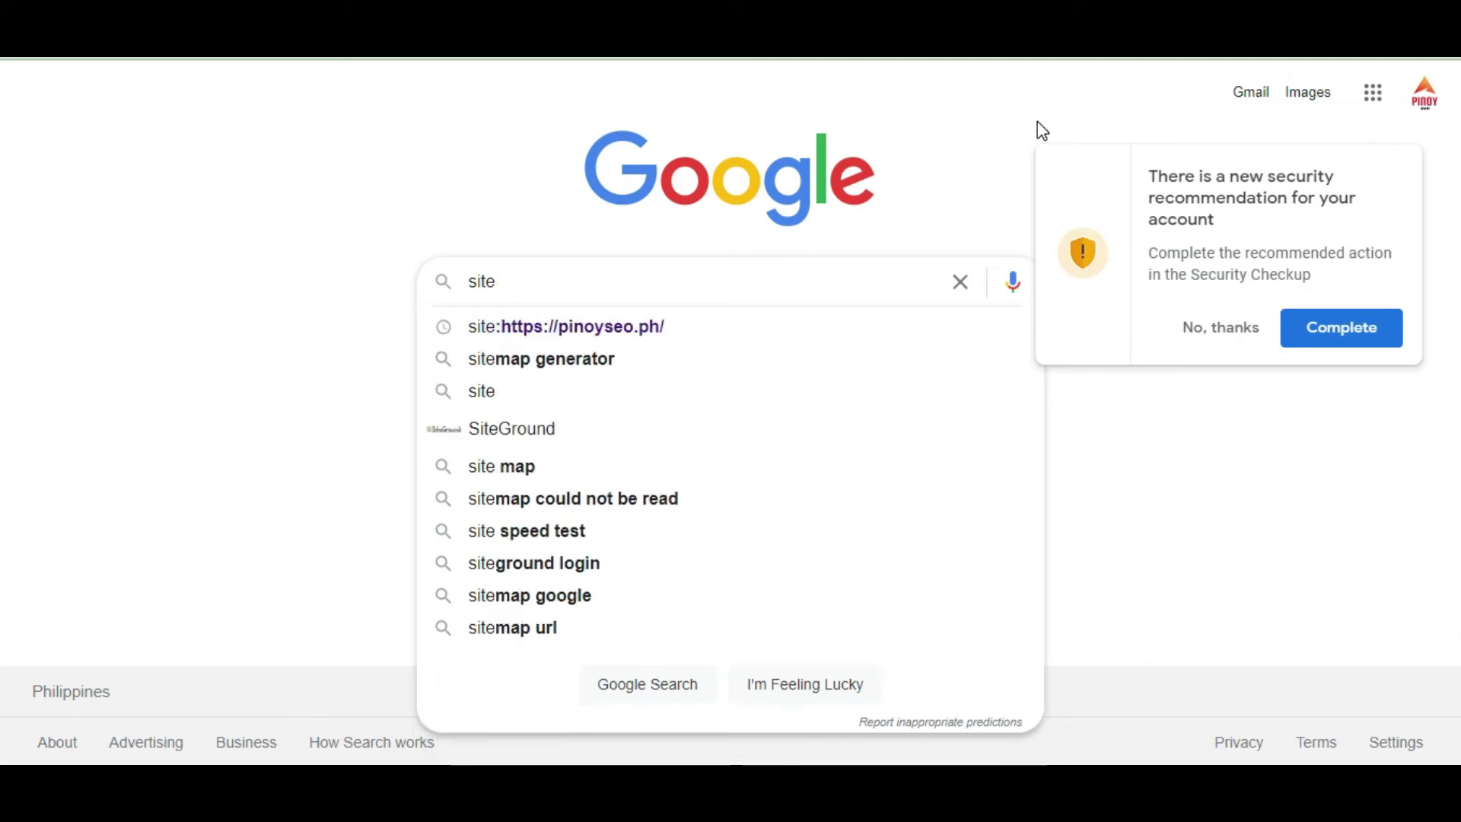
{"action": "type", "text": ":"}
{"action": "key", "text": "Down"}
{"action": "key", "text": "Return"}
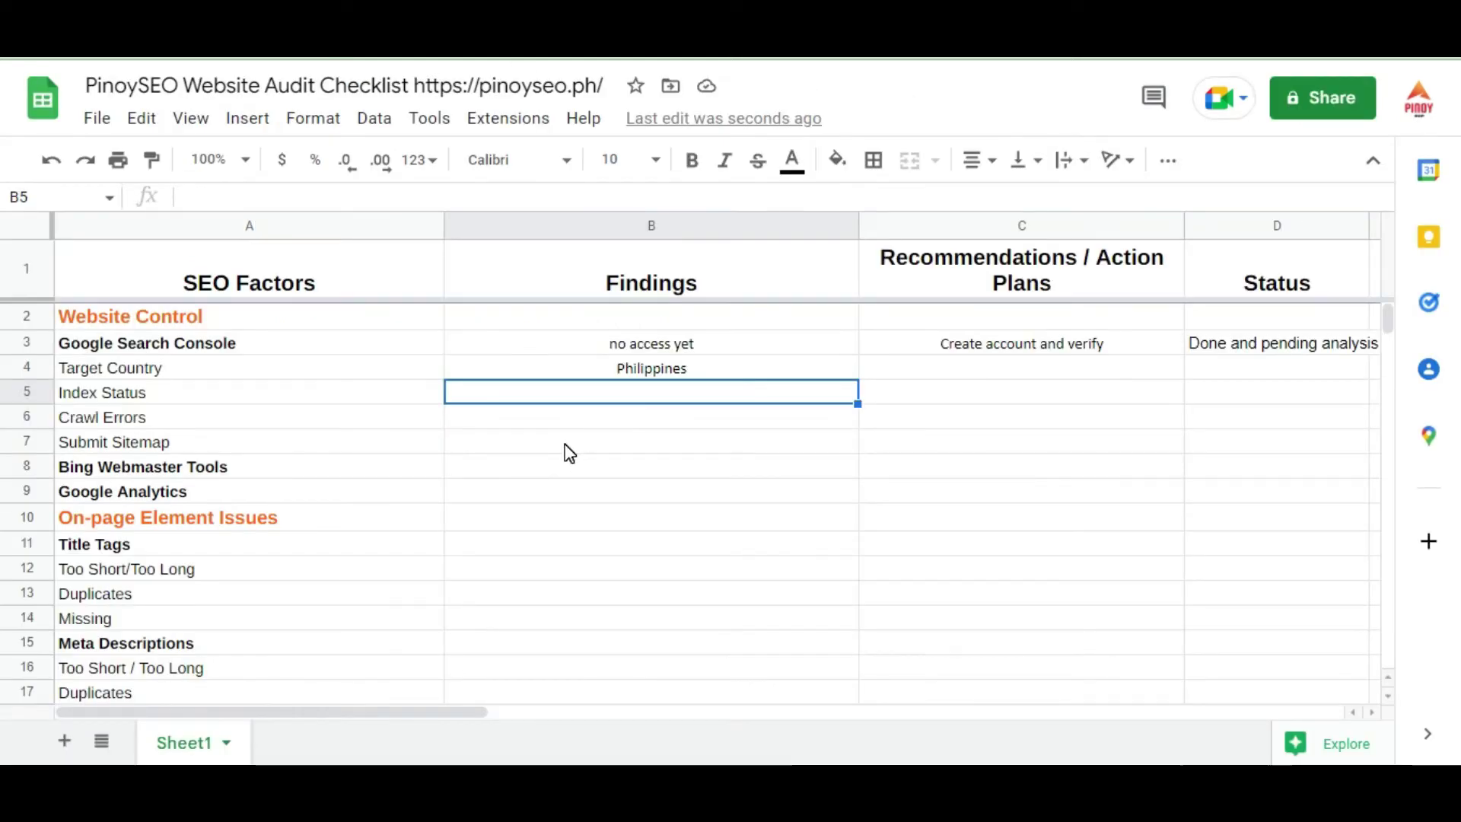
Step: Back in the Google Sheets checklist, enter "Only the homepage is indexed" as the Index Status finding in B5
{"action": "type", "text": "onl"}
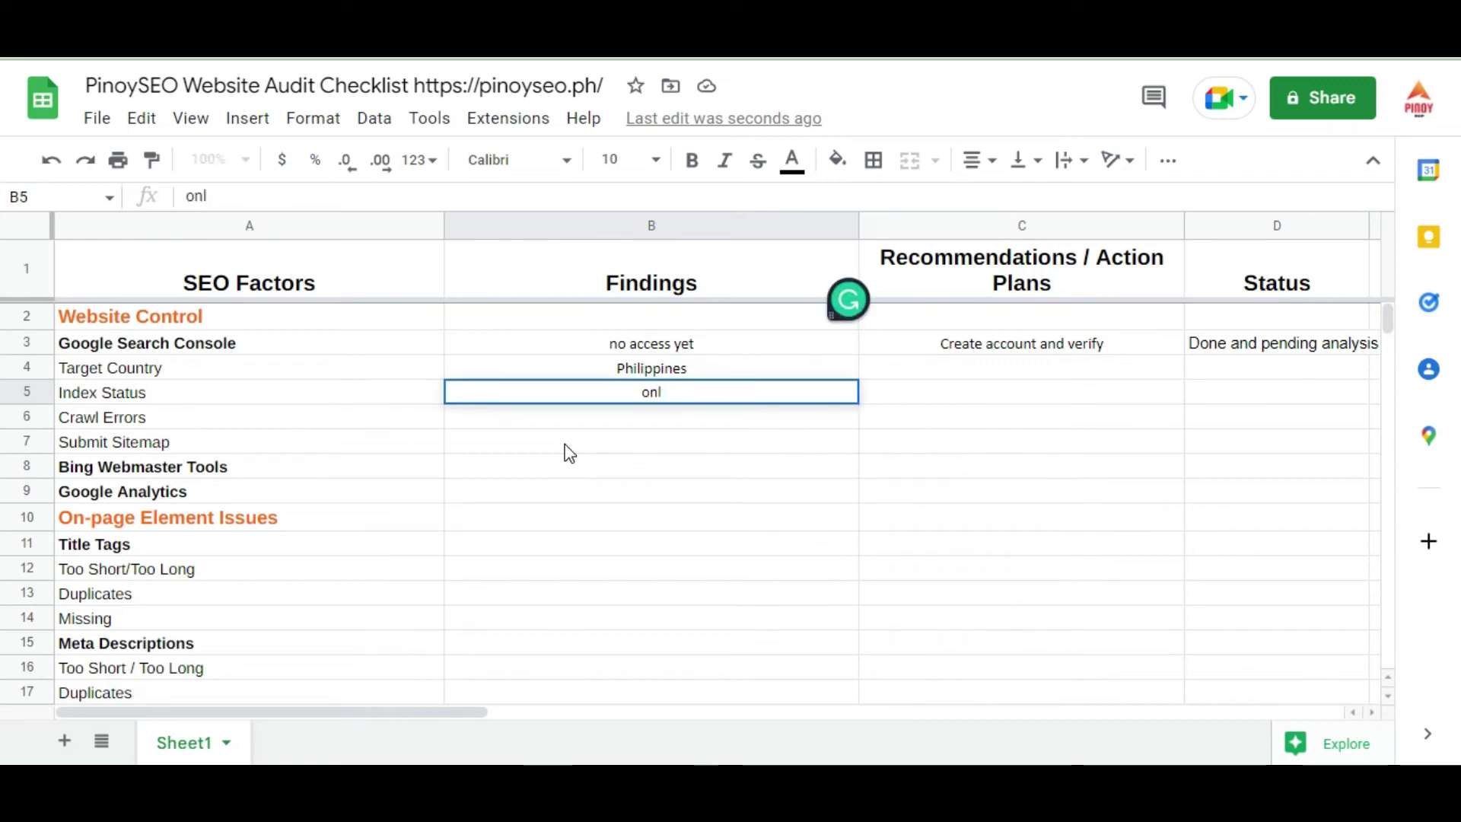
{"action": "type", "text": "y On"}
{"action": "type", "text": "nly "}
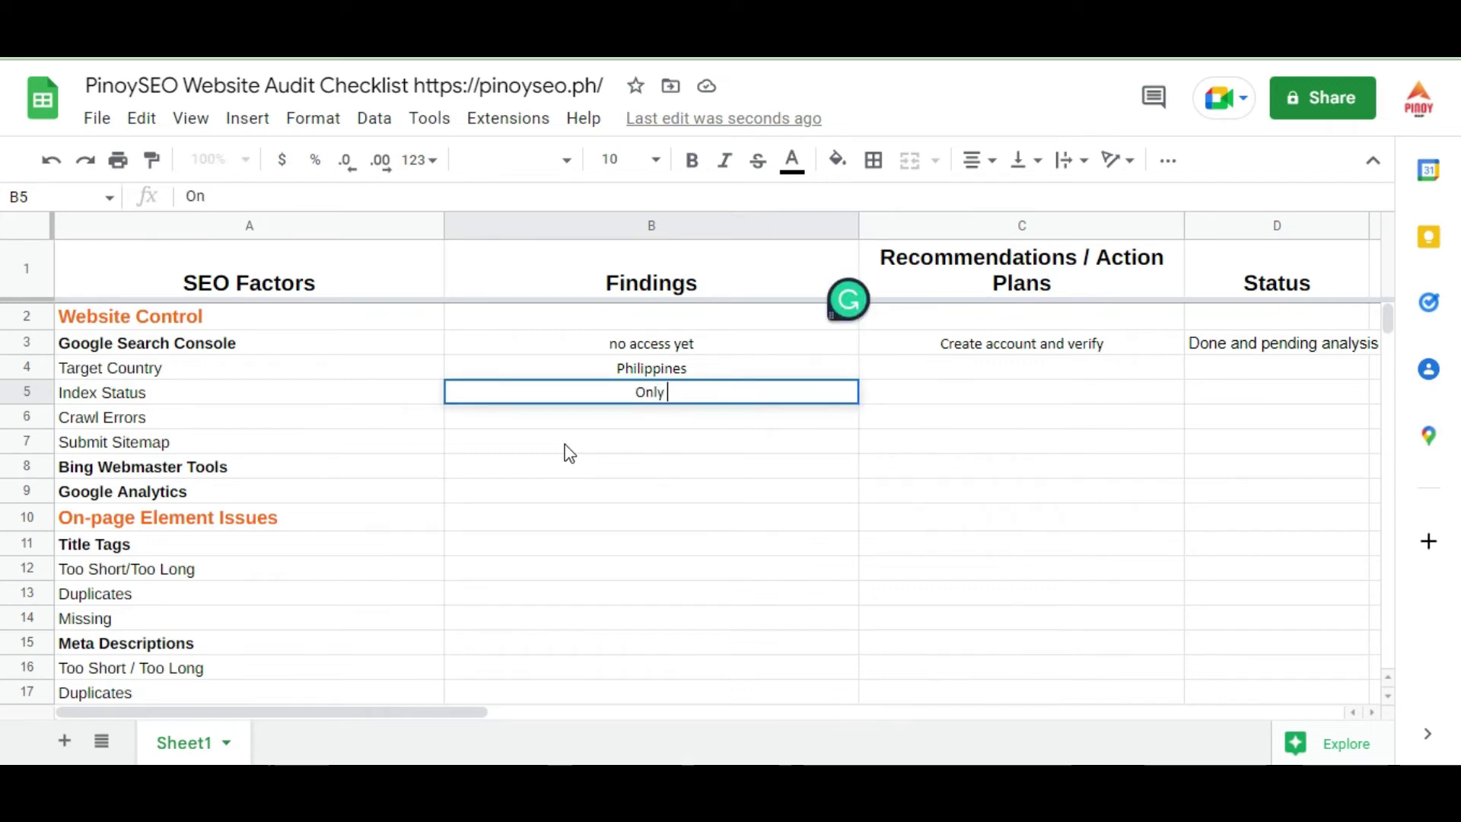
{"action": "type", "text": "the homepage is indexed"}
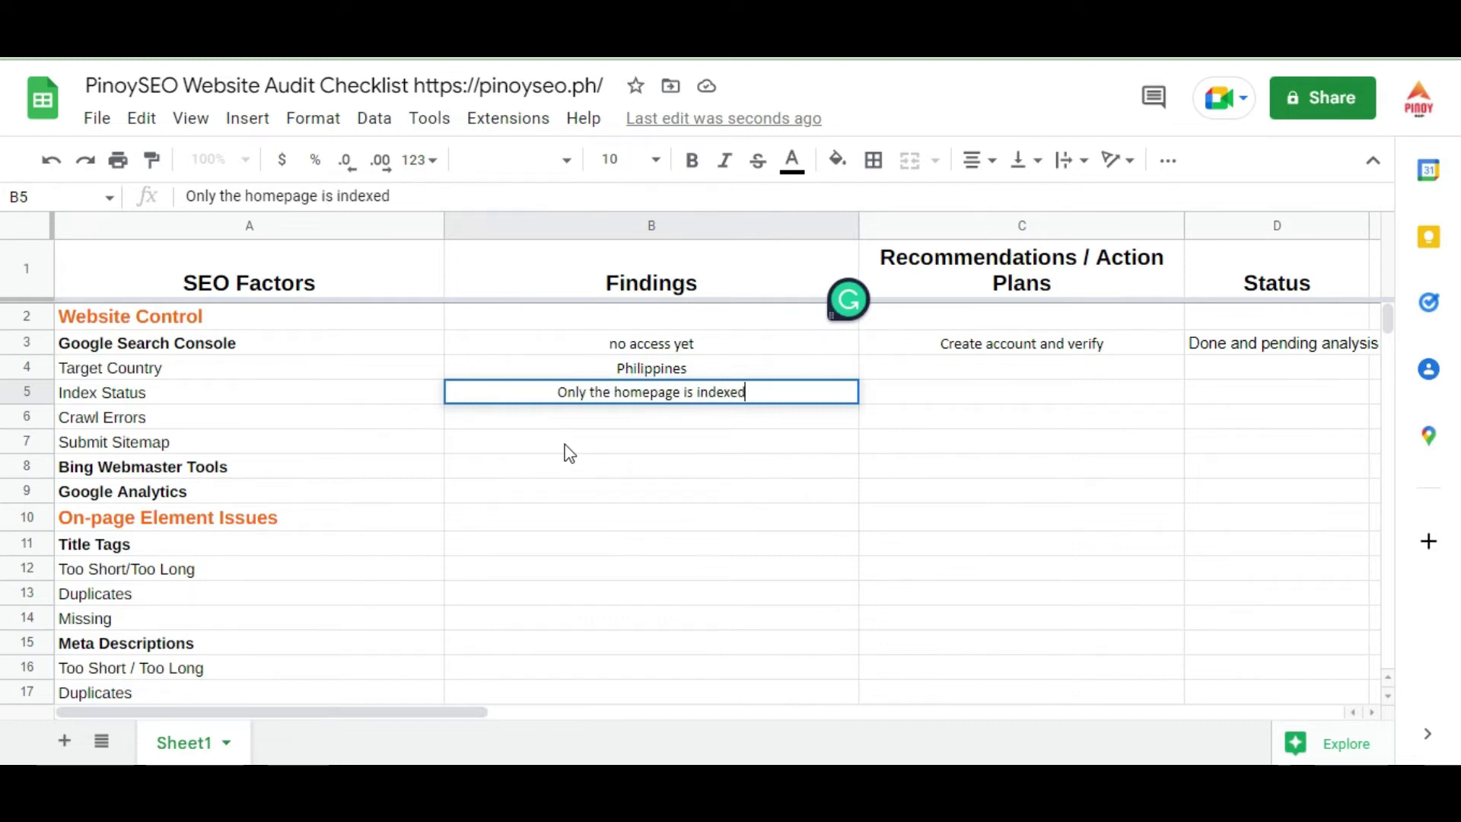
{"action": "key", "text": "Return"}
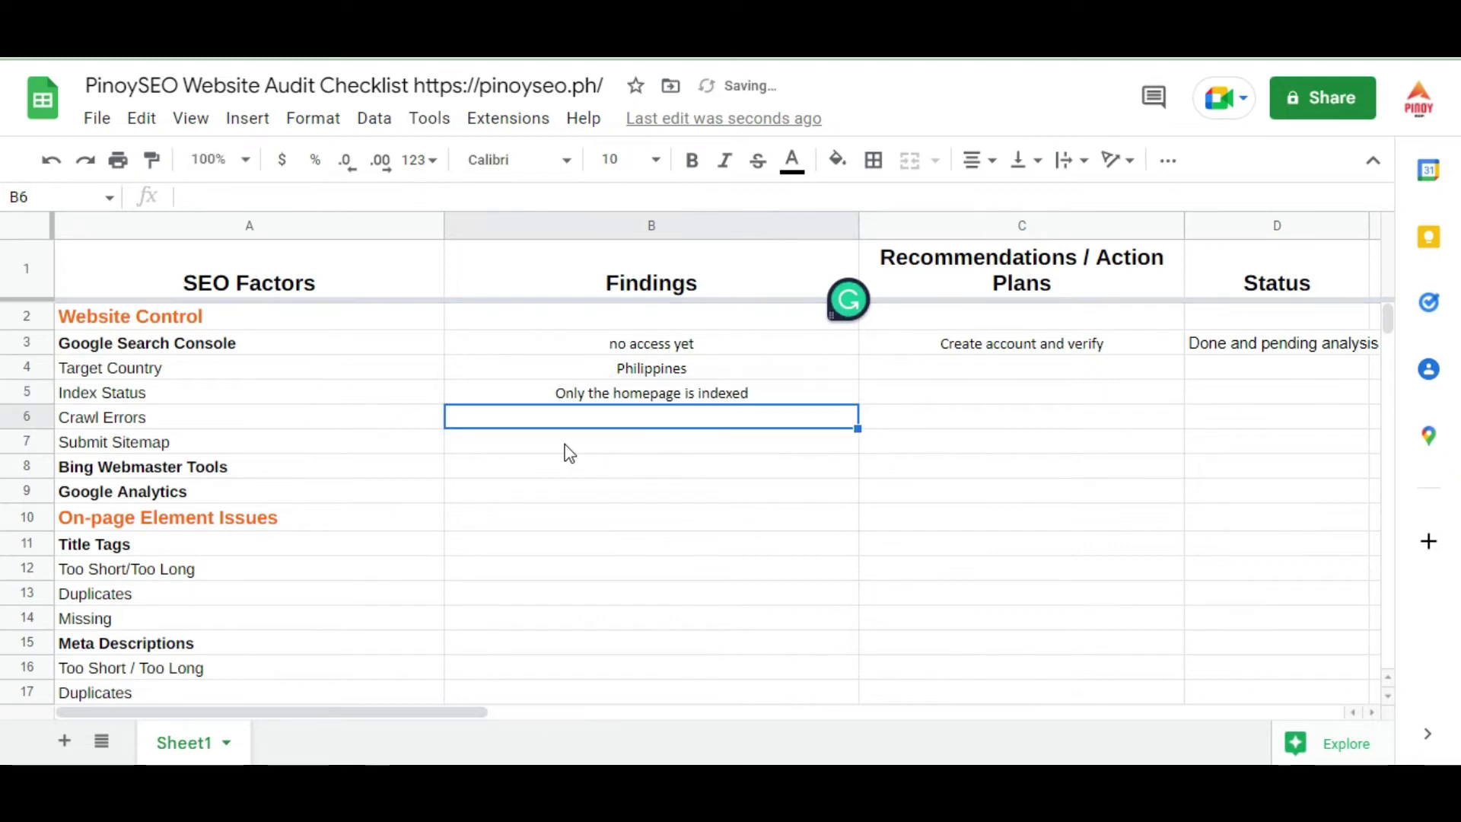
Step: Capitalize the first letter of the Google Search Console finding in B3 so it reads "No access yet"
{"action": "double_click", "coordinate": [613, 342]}
{"action": "key", "text": "BackSpace"}
{"action": "type", "text": "N"}
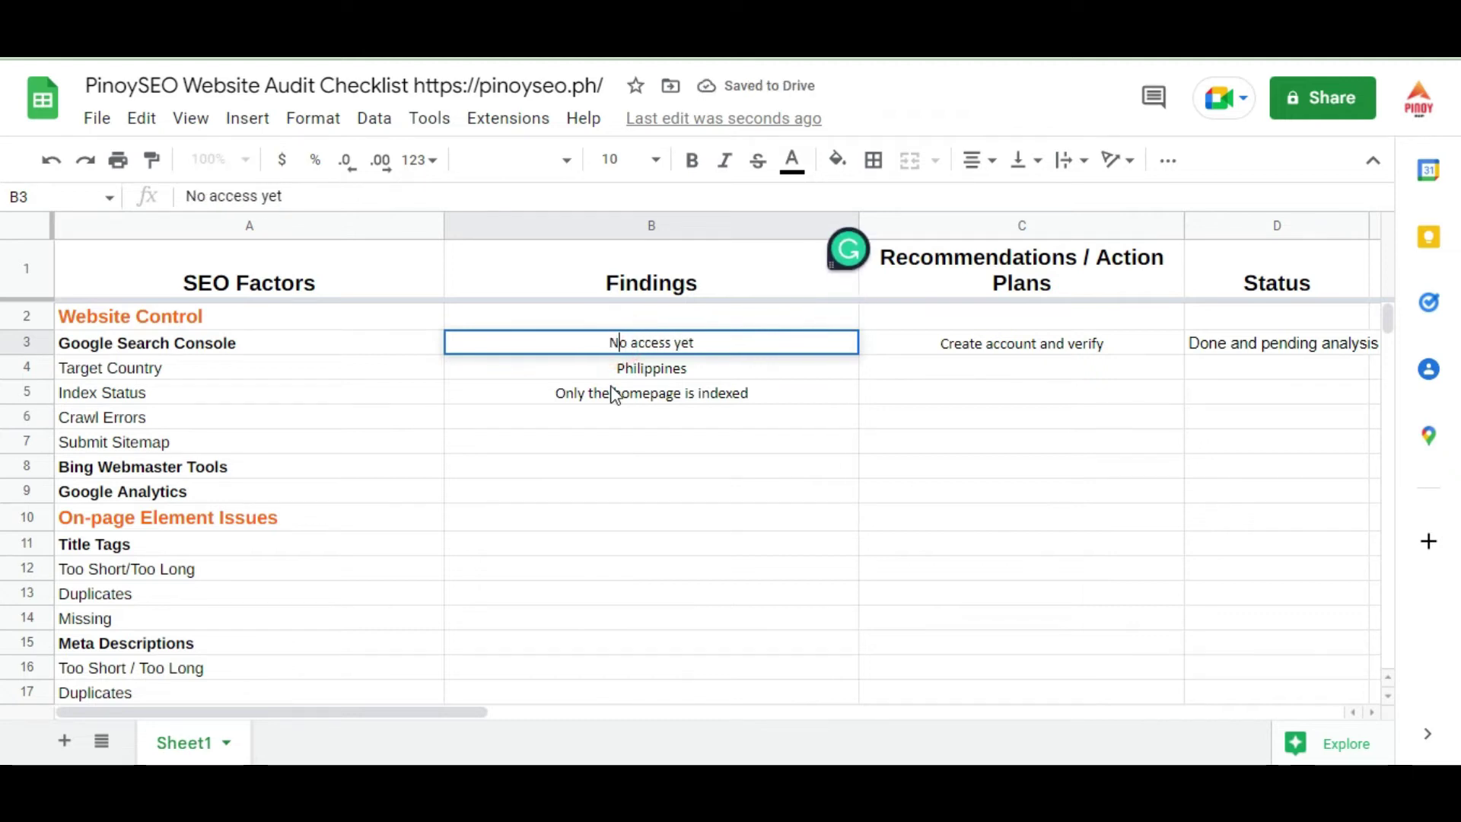
Step: Enter "Submit XML sitemap" as the Index Status recommendation in C5
{"action": "left_click", "coordinate": [920, 395]}
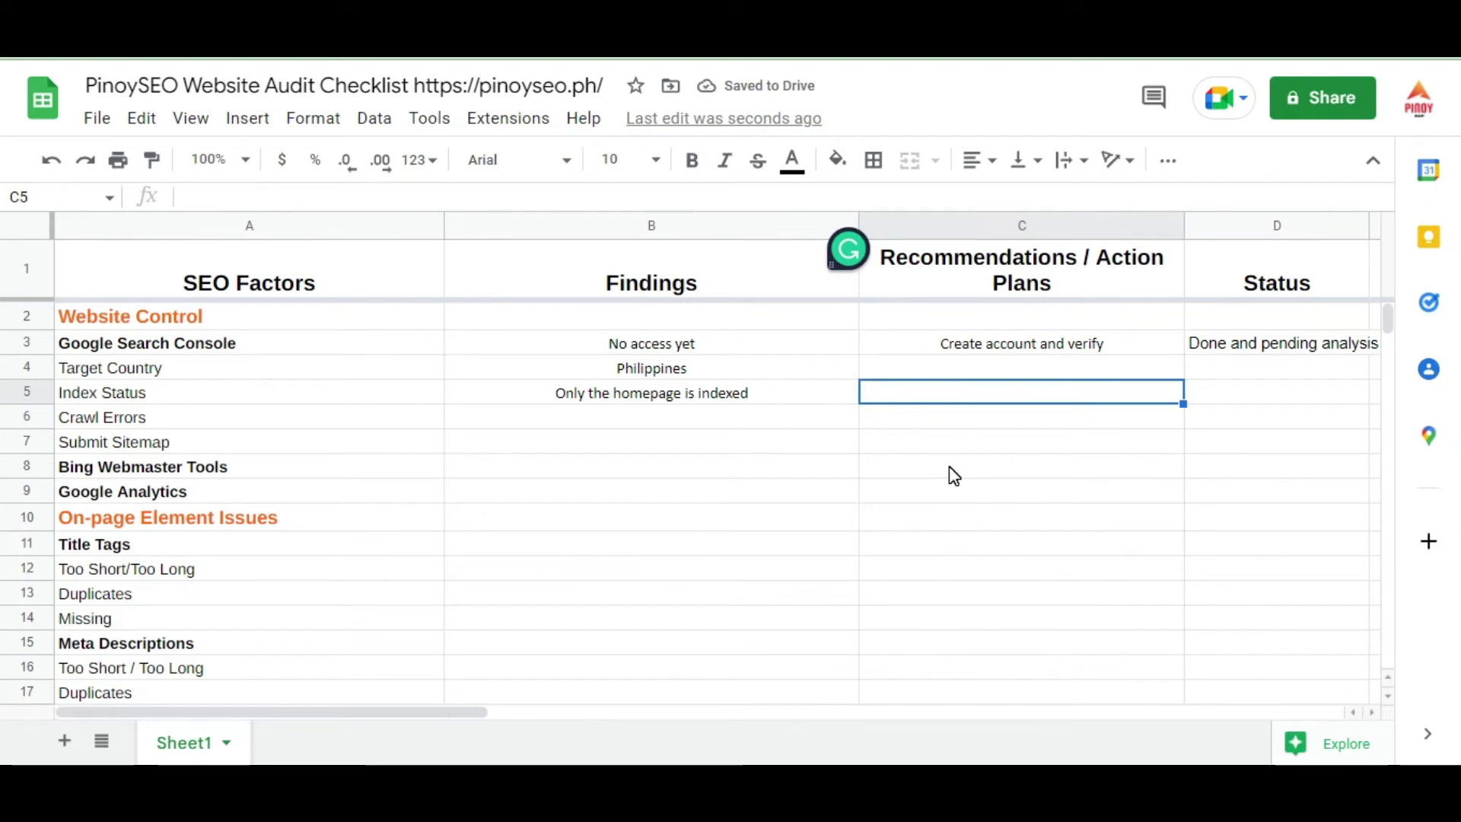
{"action": "type", "text": "Submit"}
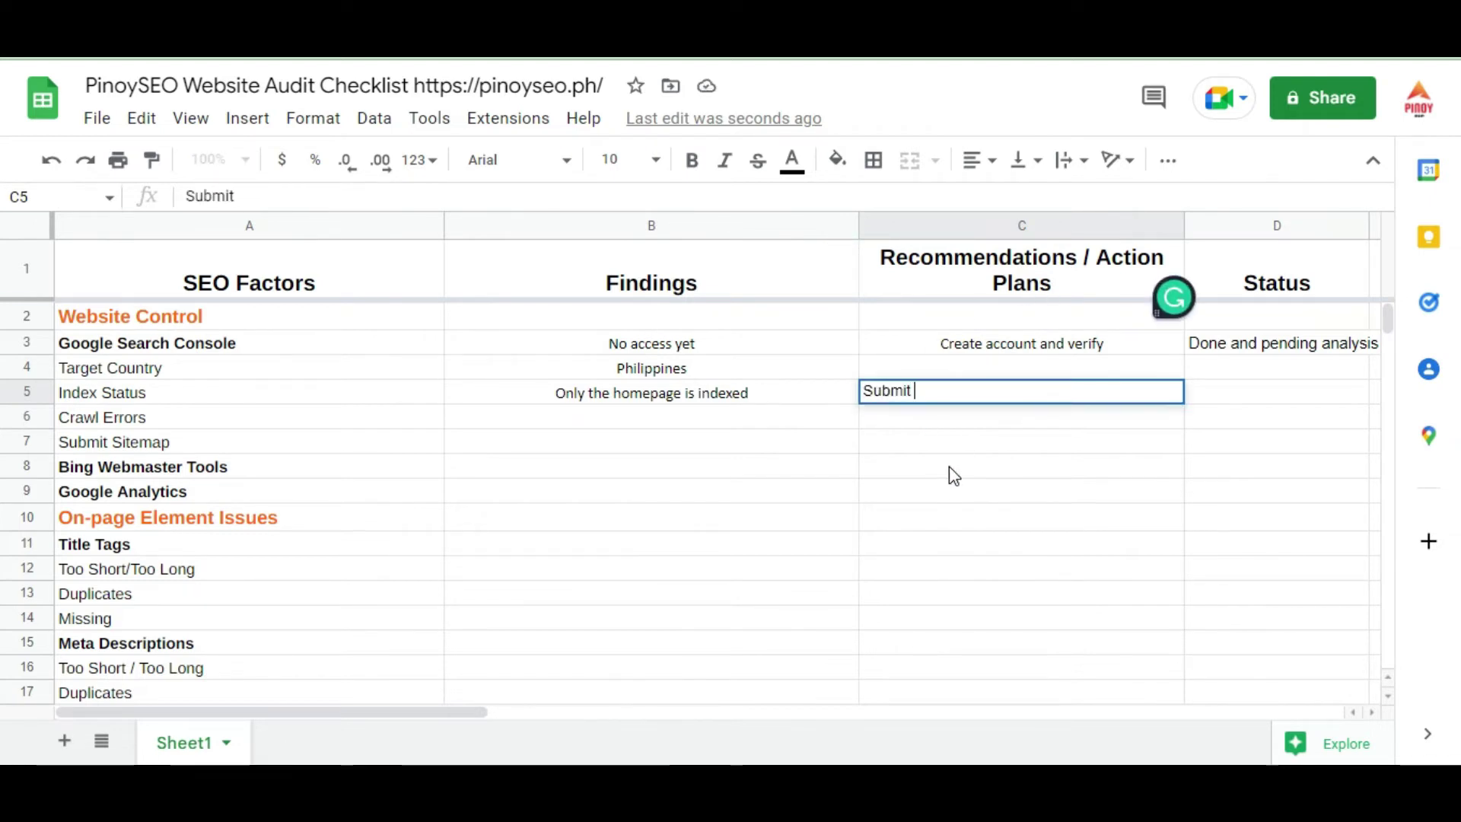
{"action": "type", "text": " sitemap"}
{"action": "key", "text": "BackSpace"}
{"action": "key", "text": "BackSpace"}
{"action": "key", "text": "BackSpace"}
{"action": "key", "text": "BackSpace"}
{"action": "key", "text": "BackSpace"}
{"action": "key", "text": "BackSpace"}
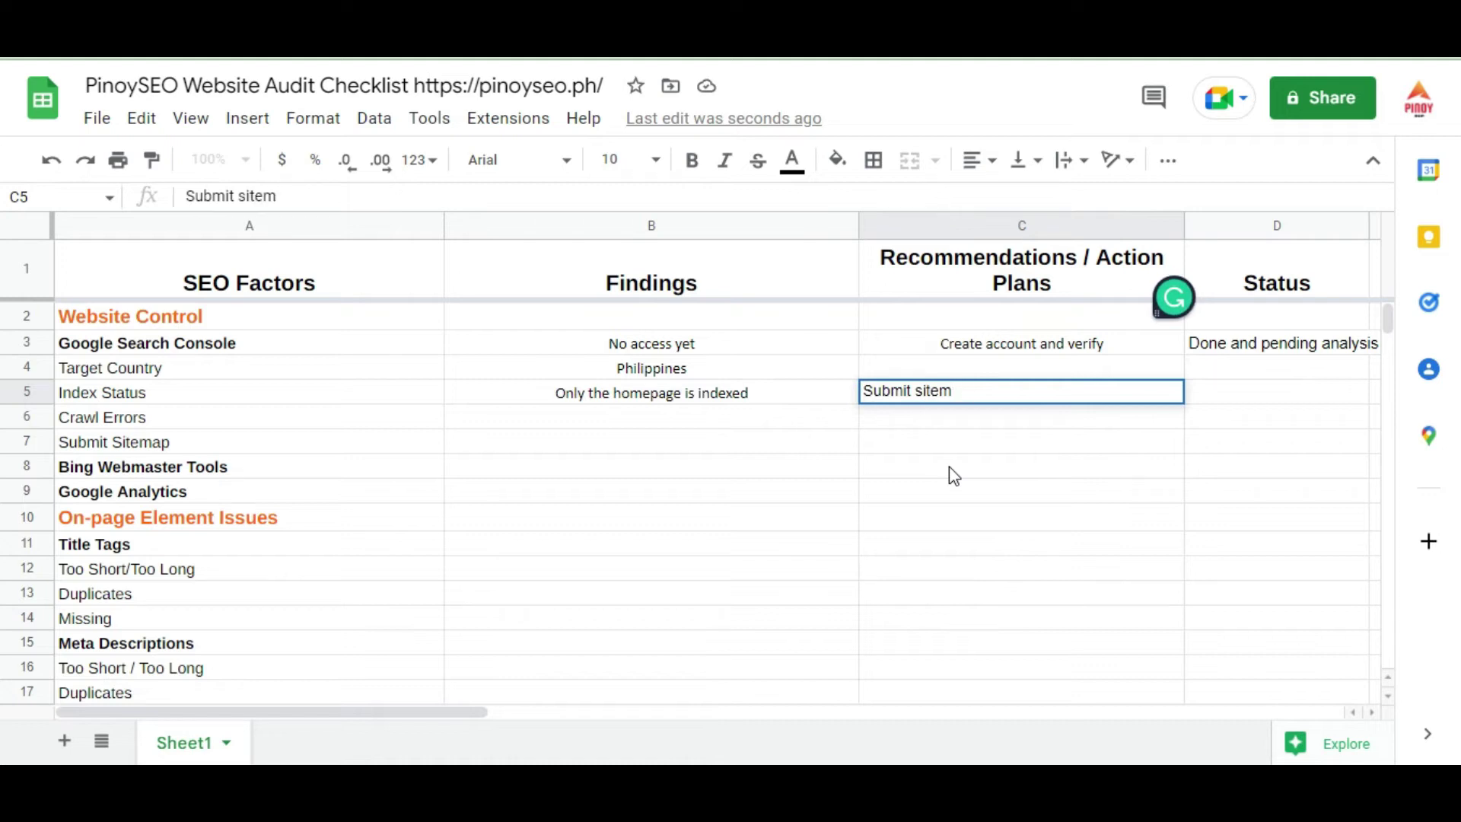
{"action": "key", "text": "BackSpace"}
{"action": "type", "text": "XML sitem"}
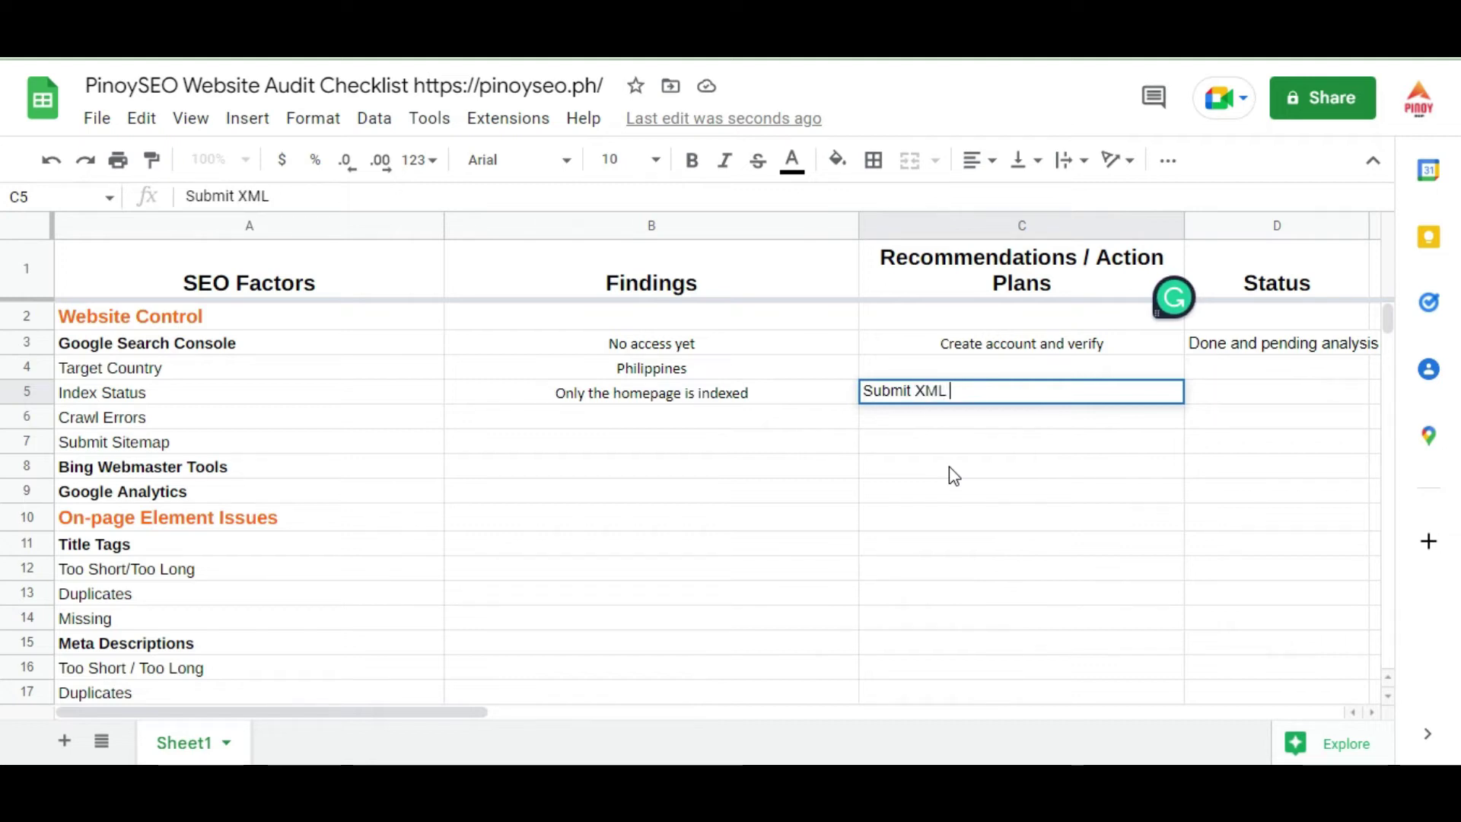
{"action": "type", "text": "ap"}
{"action": "key", "text": "Return"}
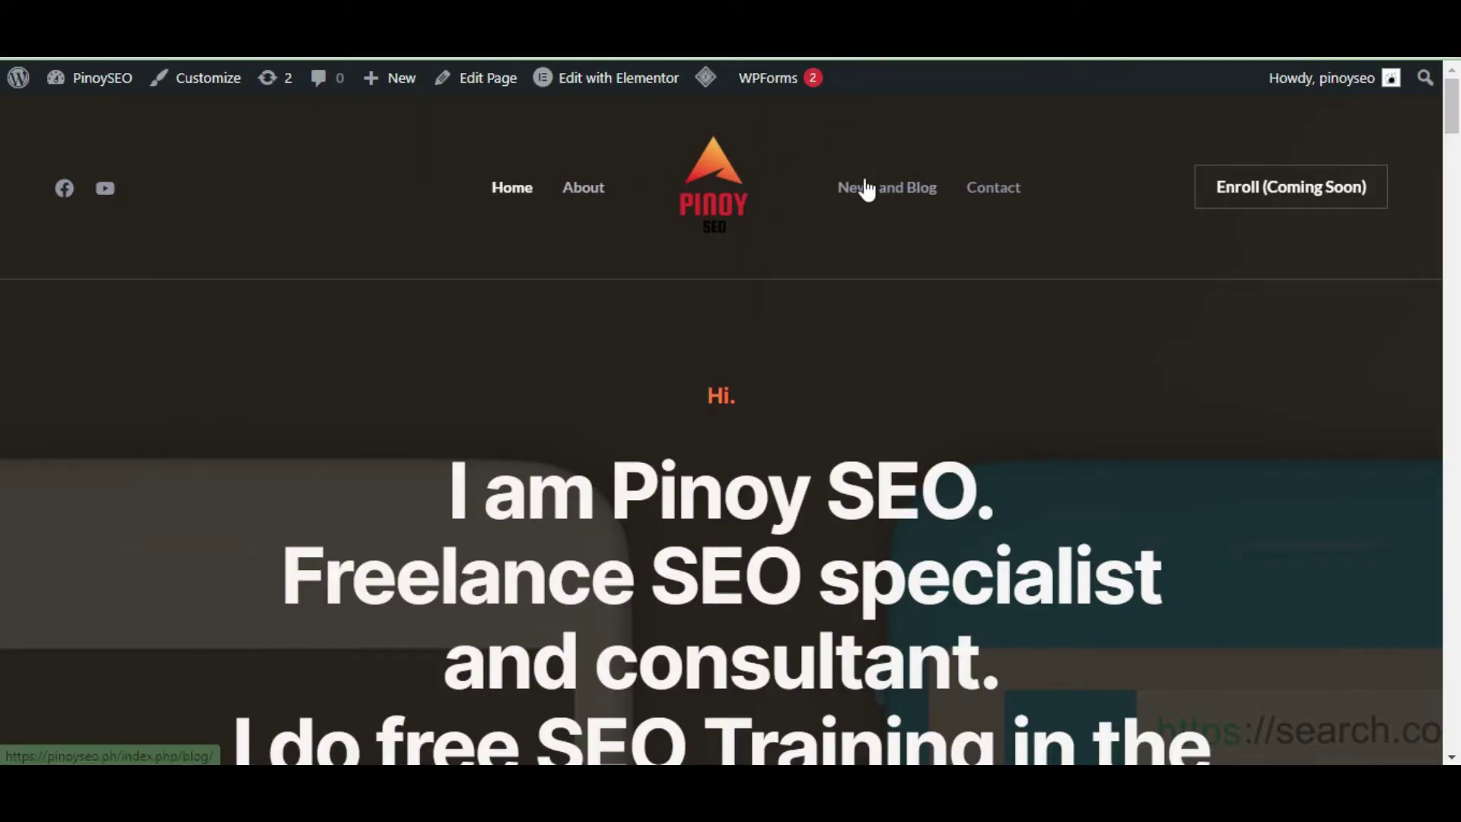
Step: Switch to the pinoyseo.ph website and examine the content of its About page and its News and Blog page
{"action": "left_click", "coordinate": [596, 189]}
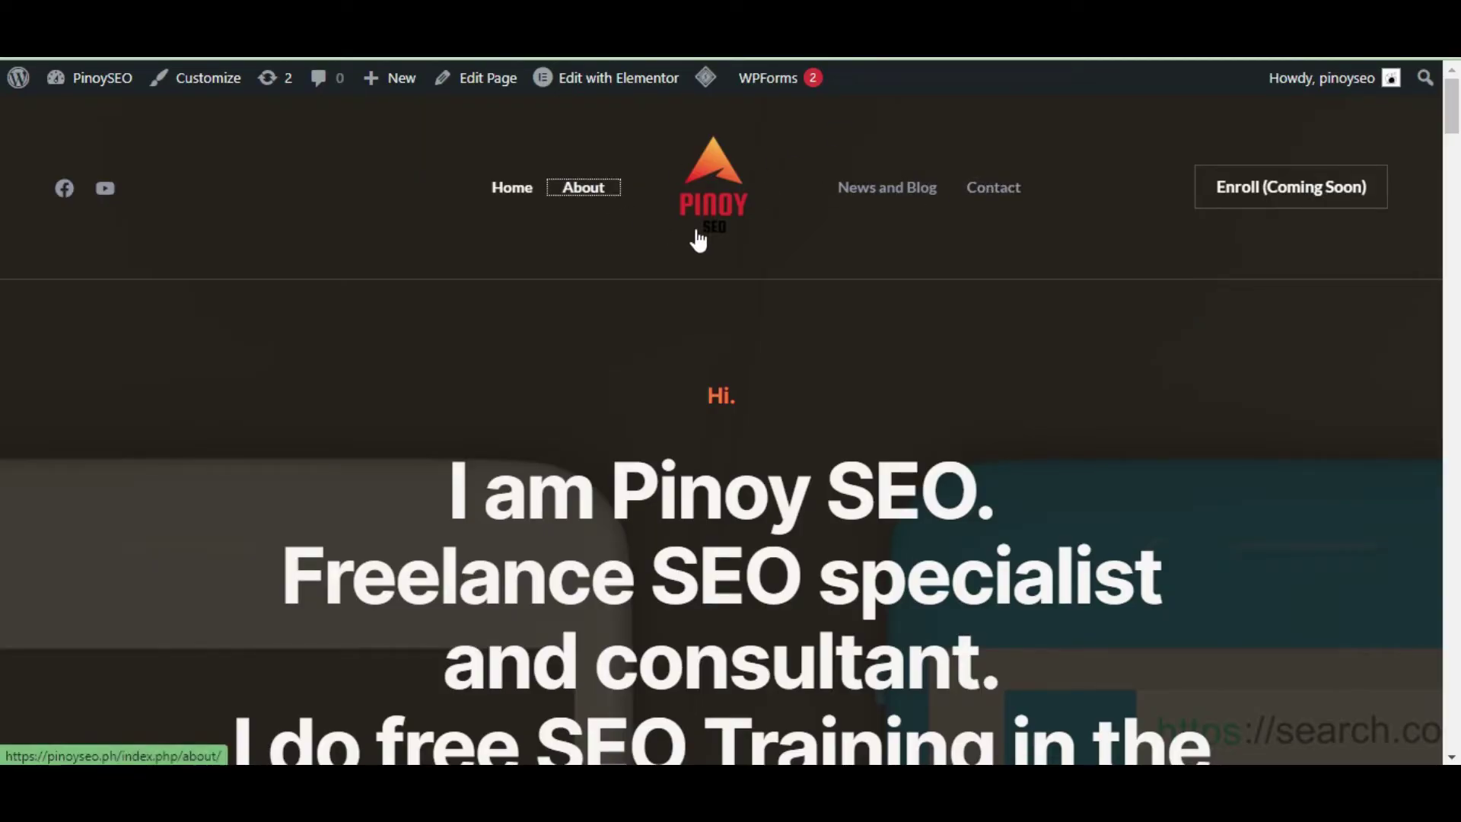
{"action": "left_click", "coordinate": [887, 196]}
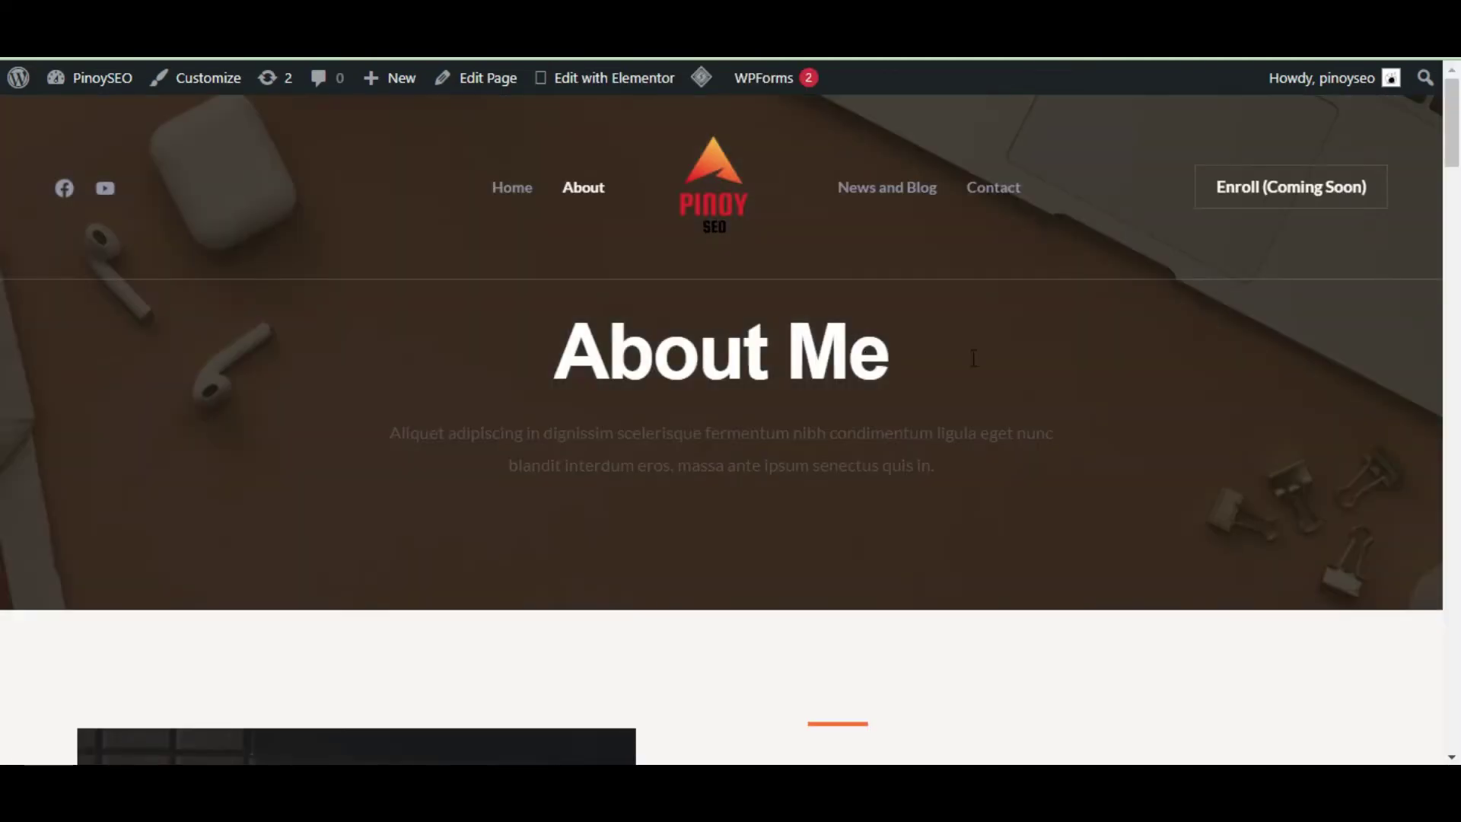
{"action": "mouse_move", "coordinate": [1452, 126]}
{"action": "left_mouse_down"}
{"action": "mouse_move", "coordinate": [1453, 586]}
{"action": "mouse_move", "coordinate": [1454, 110]}
{"action": "left_mouse_up"}
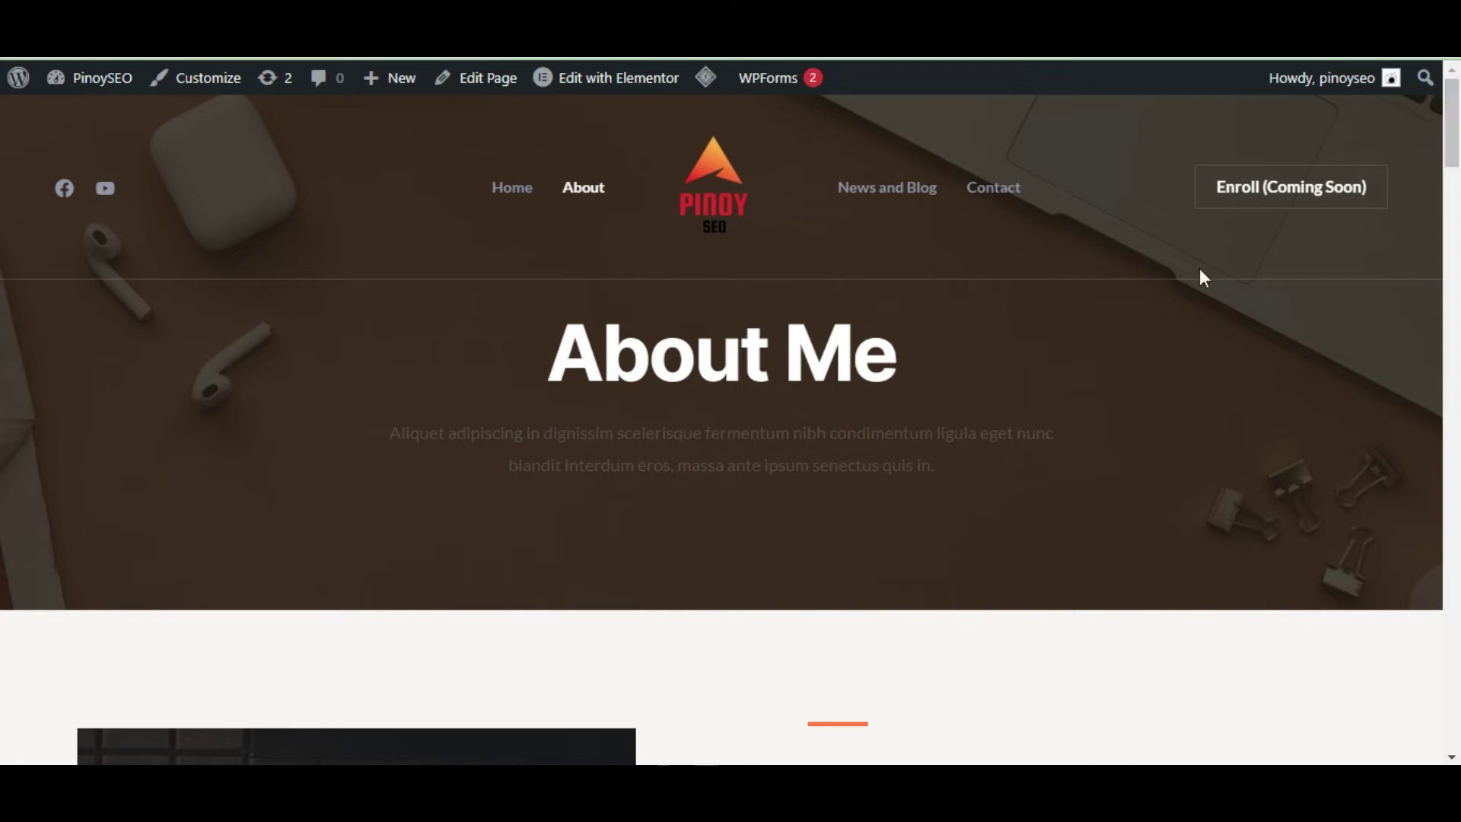
{"action": "scroll", "coordinate": [4, 228], "scroll_direction": "down", "scroll_amount": 15}
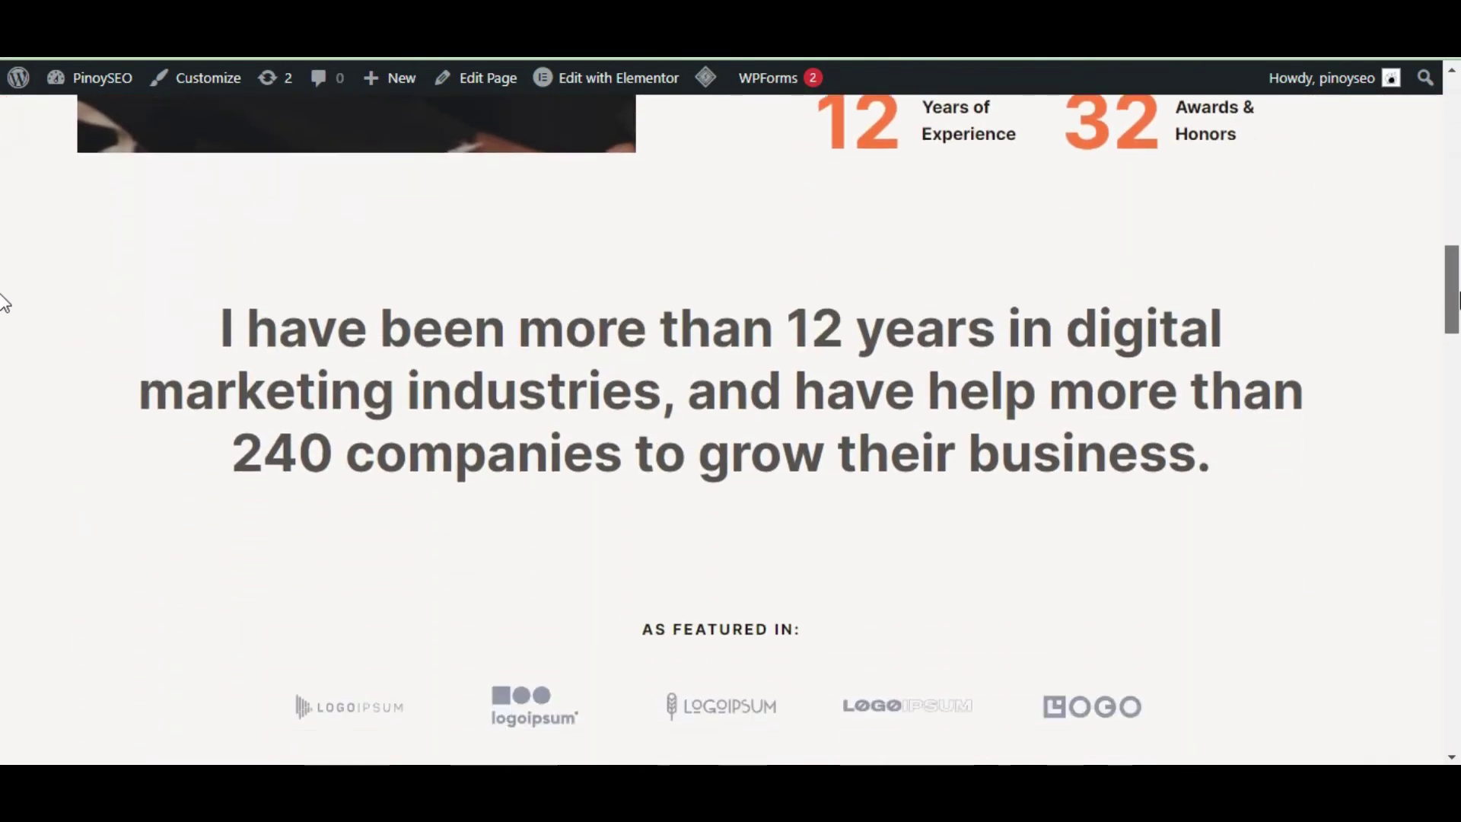
{"action": "scroll", "coordinate": [4, 303], "scroll_direction": "down", "scroll_amount": 15}
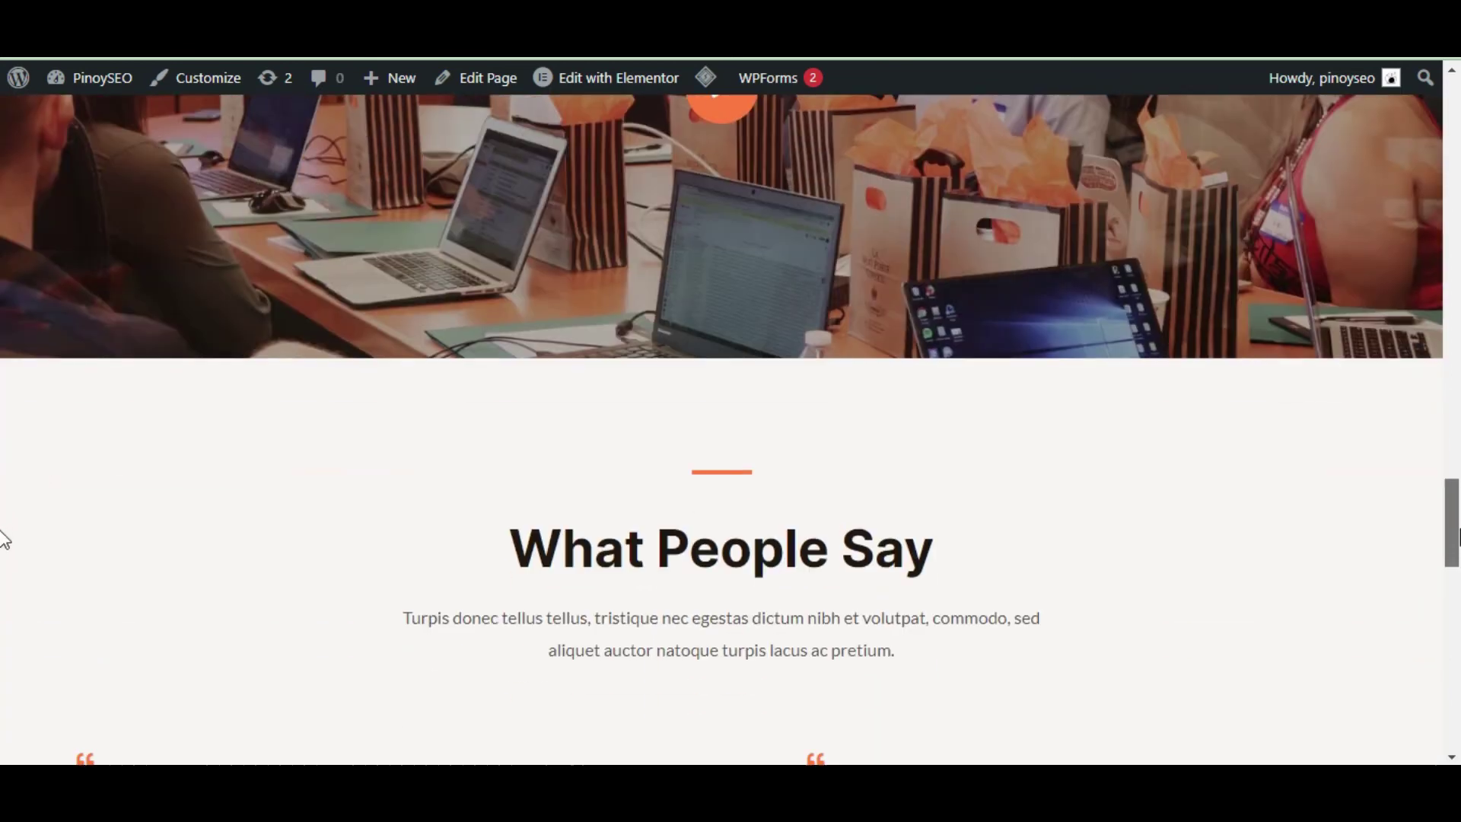
{"action": "scroll", "coordinate": [4, 540], "scroll_direction": "up", "scroll_amount": 20}
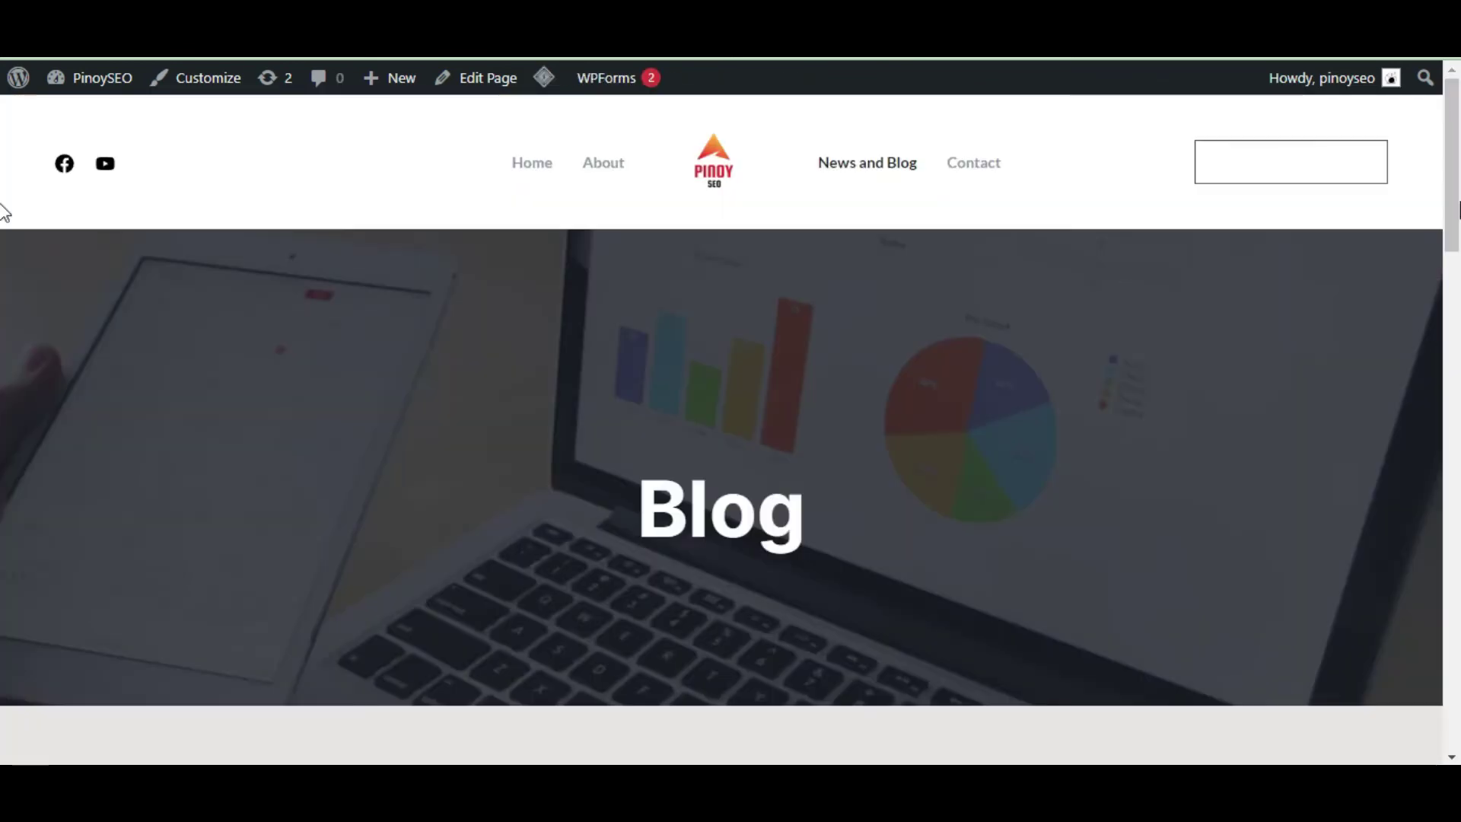
{"action": "scroll", "coordinate": [4, 305], "scroll_direction": "down", "scroll_amount": 10}
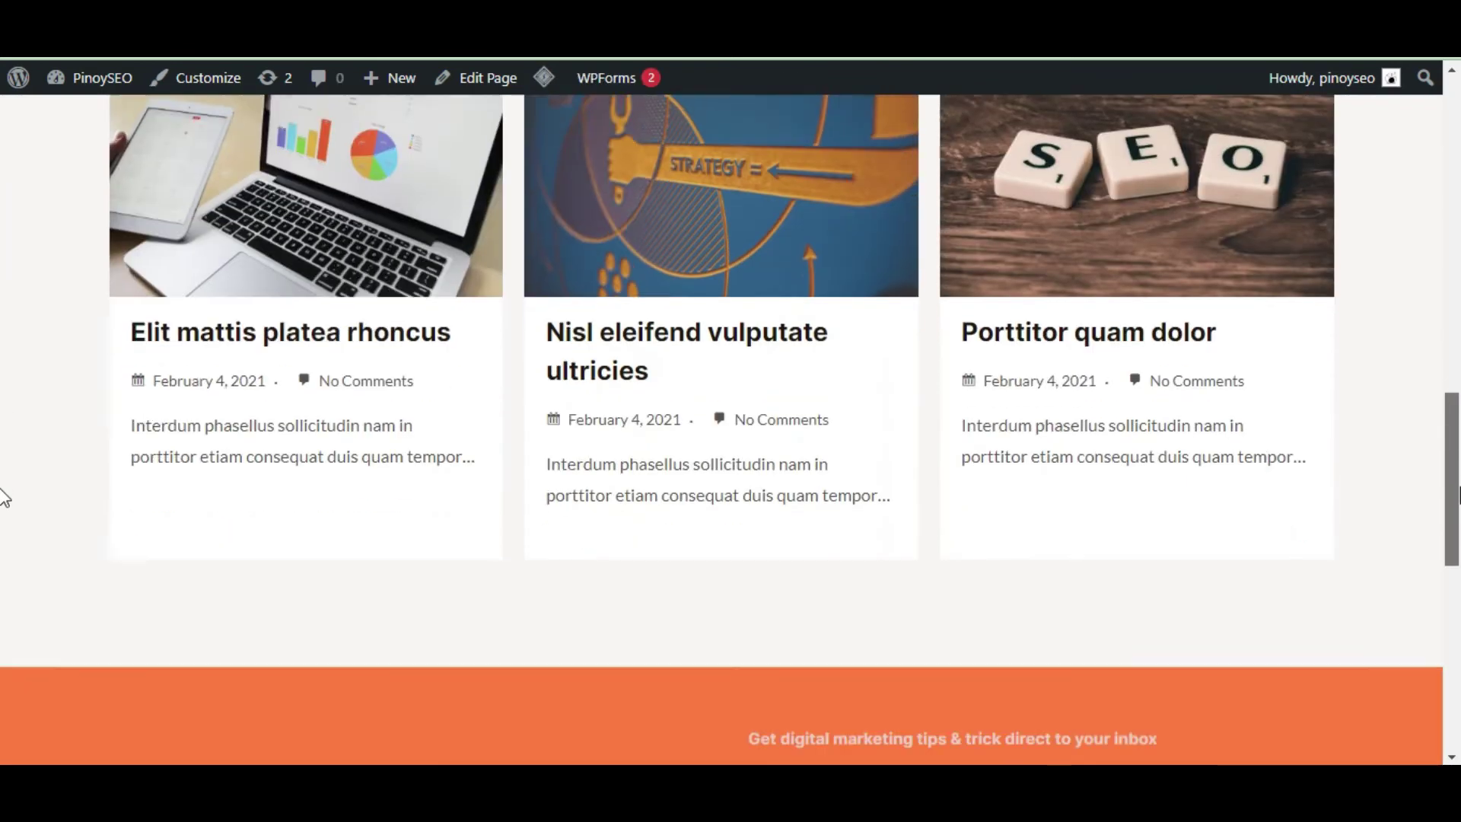
{"action": "scroll", "coordinate": [4, 498], "scroll_direction": "down", "scroll_amount": 1}
{"action": "left_click_drag", "start_coordinate": [528, 426], "coordinate": [735, 466]}
{"action": "left_click_drag", "start_coordinate": [220, 376], "coordinate": [371, 450]}
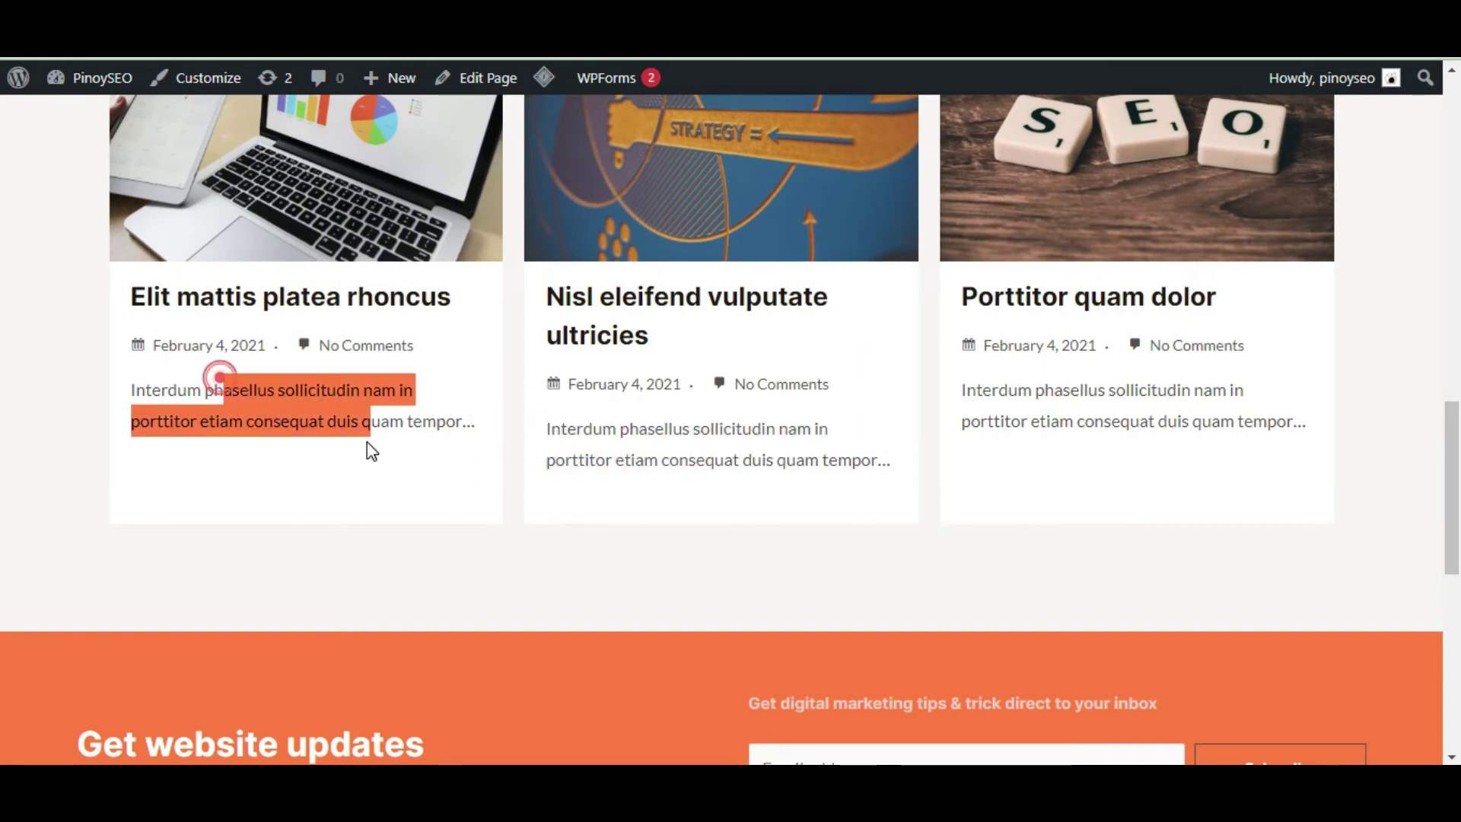
{"action": "left_click_drag", "start_coordinate": [1033, 385], "coordinate": [1204, 438]}
{"action": "scroll", "coordinate": [2, 304], "scroll_direction": "up", "scroll_amount": 12}
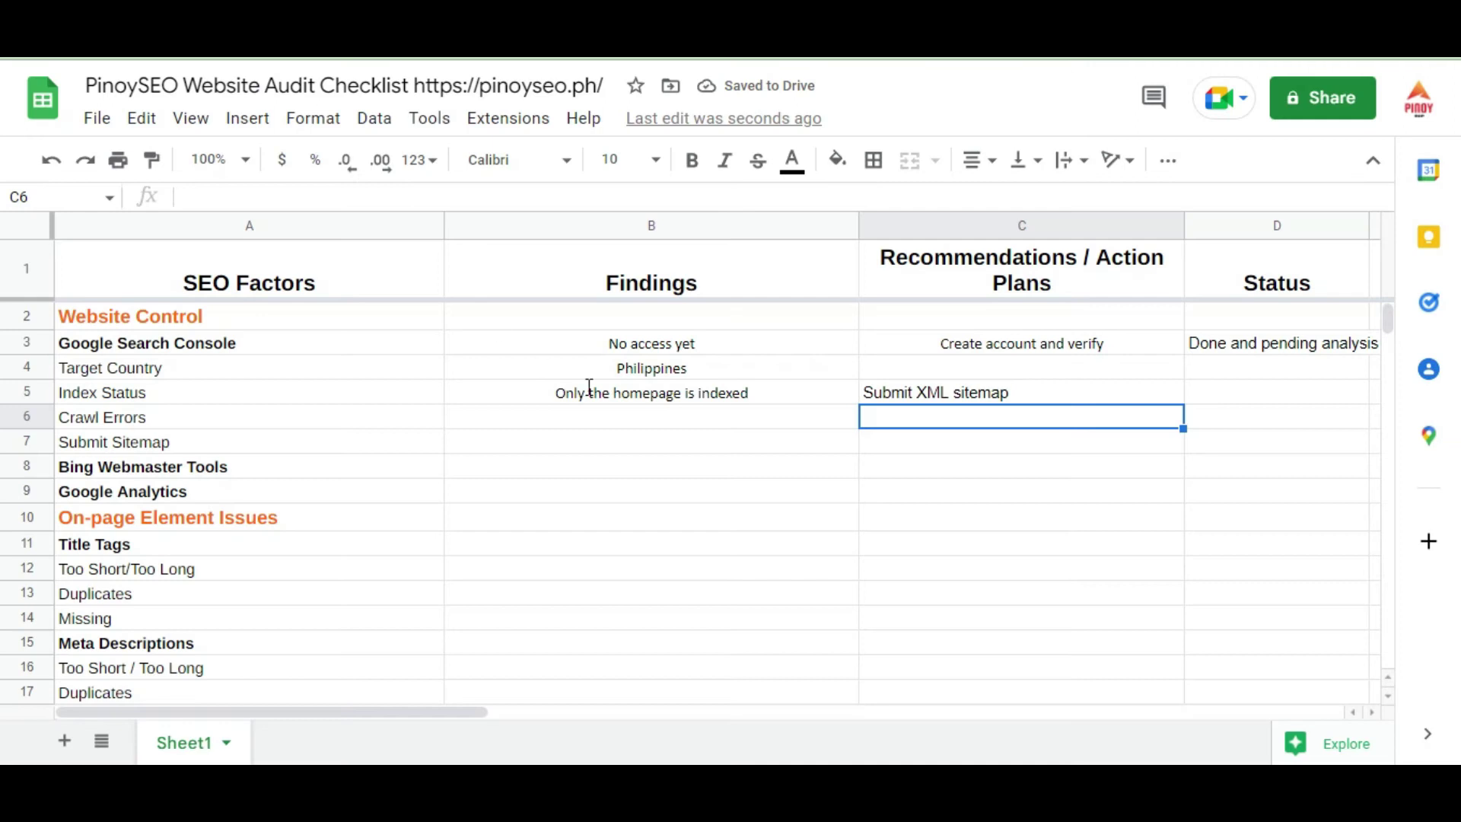
Step: Return to the Google Sheets checklist, select the Crawl Errors finding cell B6, and open a new browser tab
{"action": "left_click", "coordinate": [637, 426]}
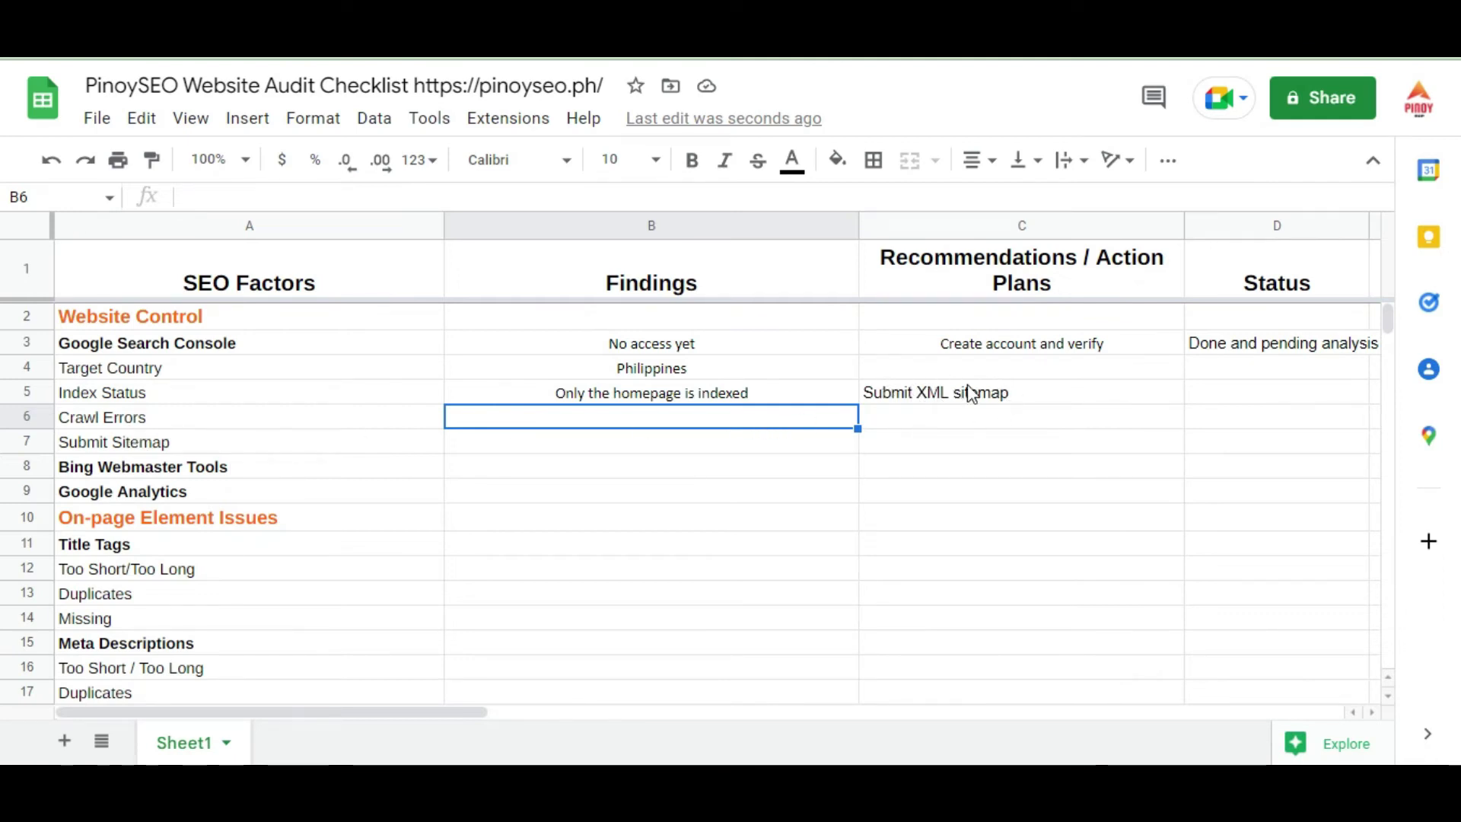
{"action": "left_click", "coordinate": [122, 418]}
{"action": "left_click", "coordinate": [588, 414]}
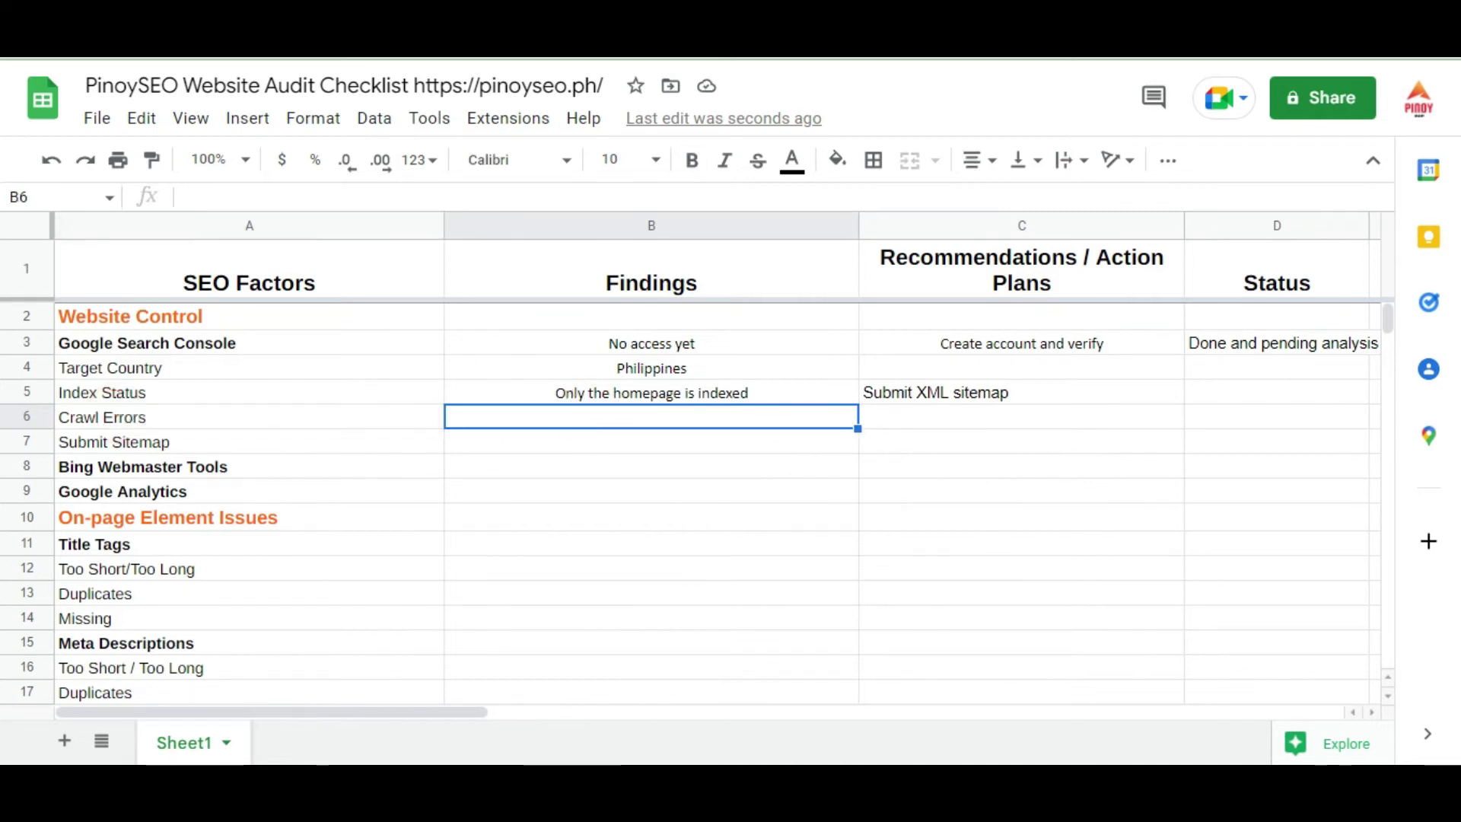
{"action": "key", "text": "ctrl+t"}
{"action": "type", "text": "go"}
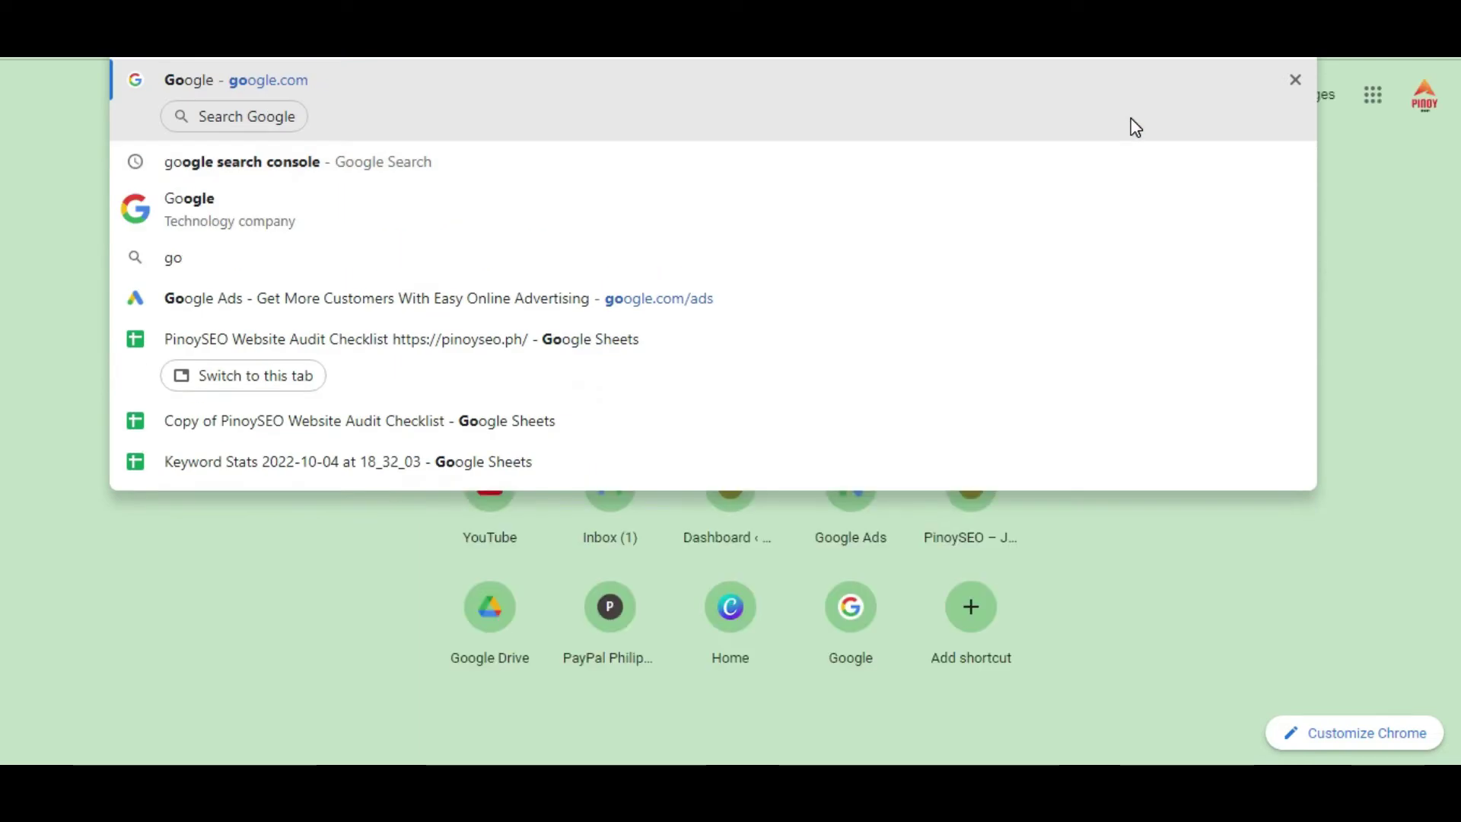
{"action": "type", "text": "ogle.c"}
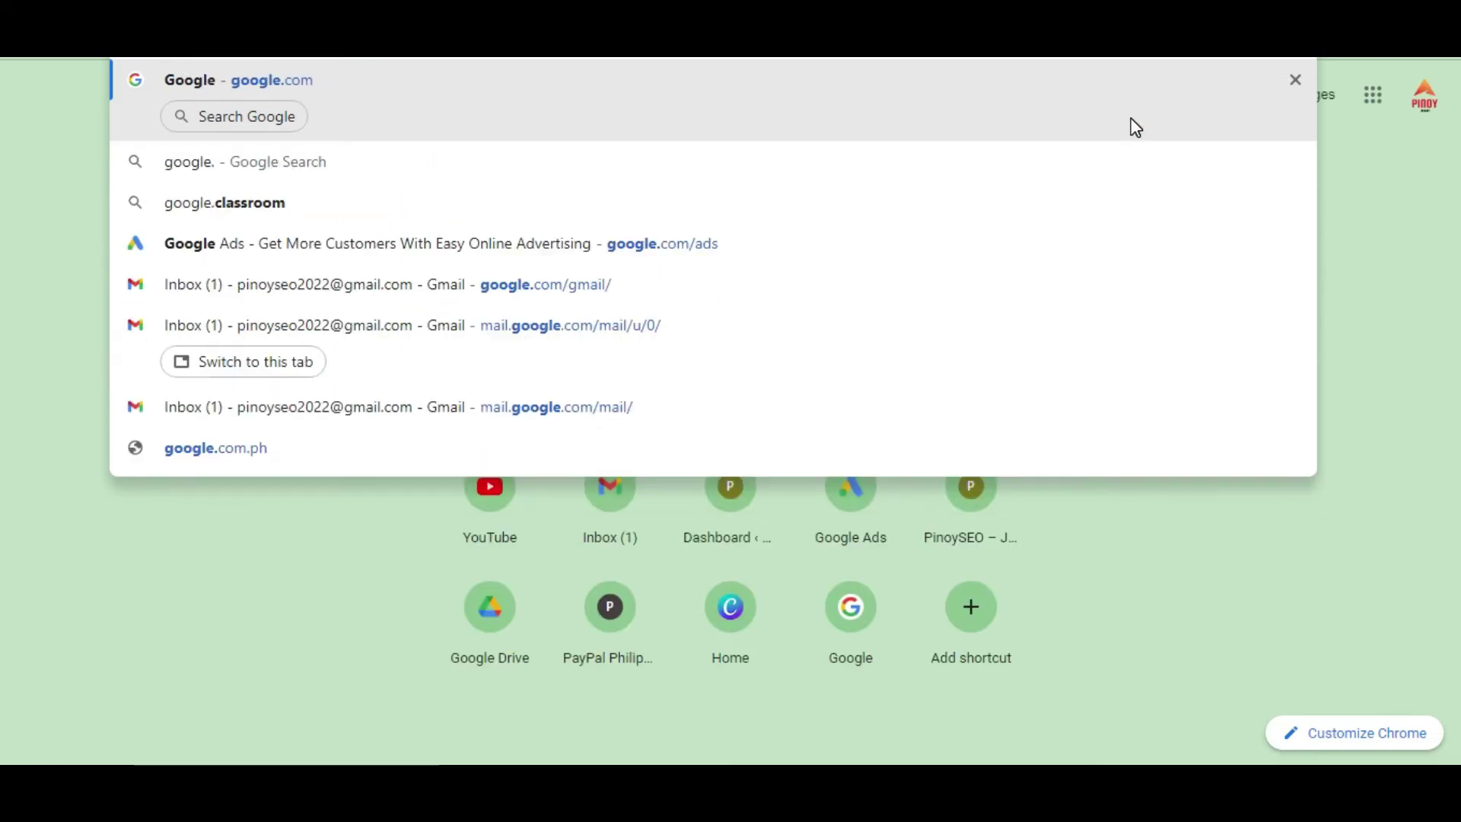
{"action": "type", "text": "om"}
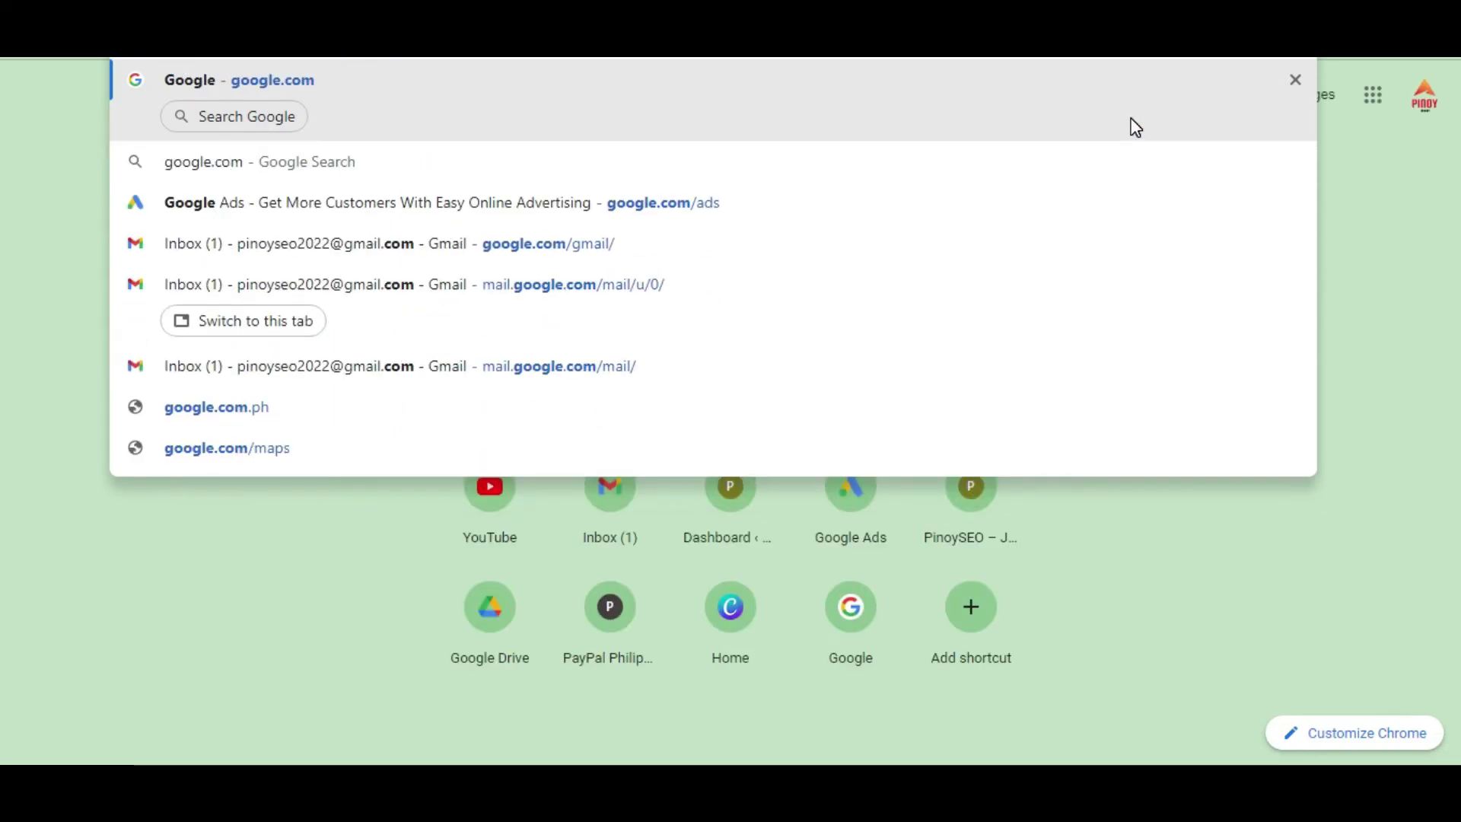
{"action": "key", "text": "BackSpace"}
{"action": "key", "text": "BackSpace"}
{"action": "key", "text": "BackSpace"}
{"action": "key", "text": "BackSpace"}
{"action": "key", "text": "BackSpace"}
{"action": "key", "text": "BackSpace"}
{"action": "key", "text": "BackSpace"}
{"action": "key", "text": "BackSpace"}
{"action": "key", "text": "BackSpace"}
{"action": "key", "text": "BackSpace"}
{"action": "type", "text": "search"}
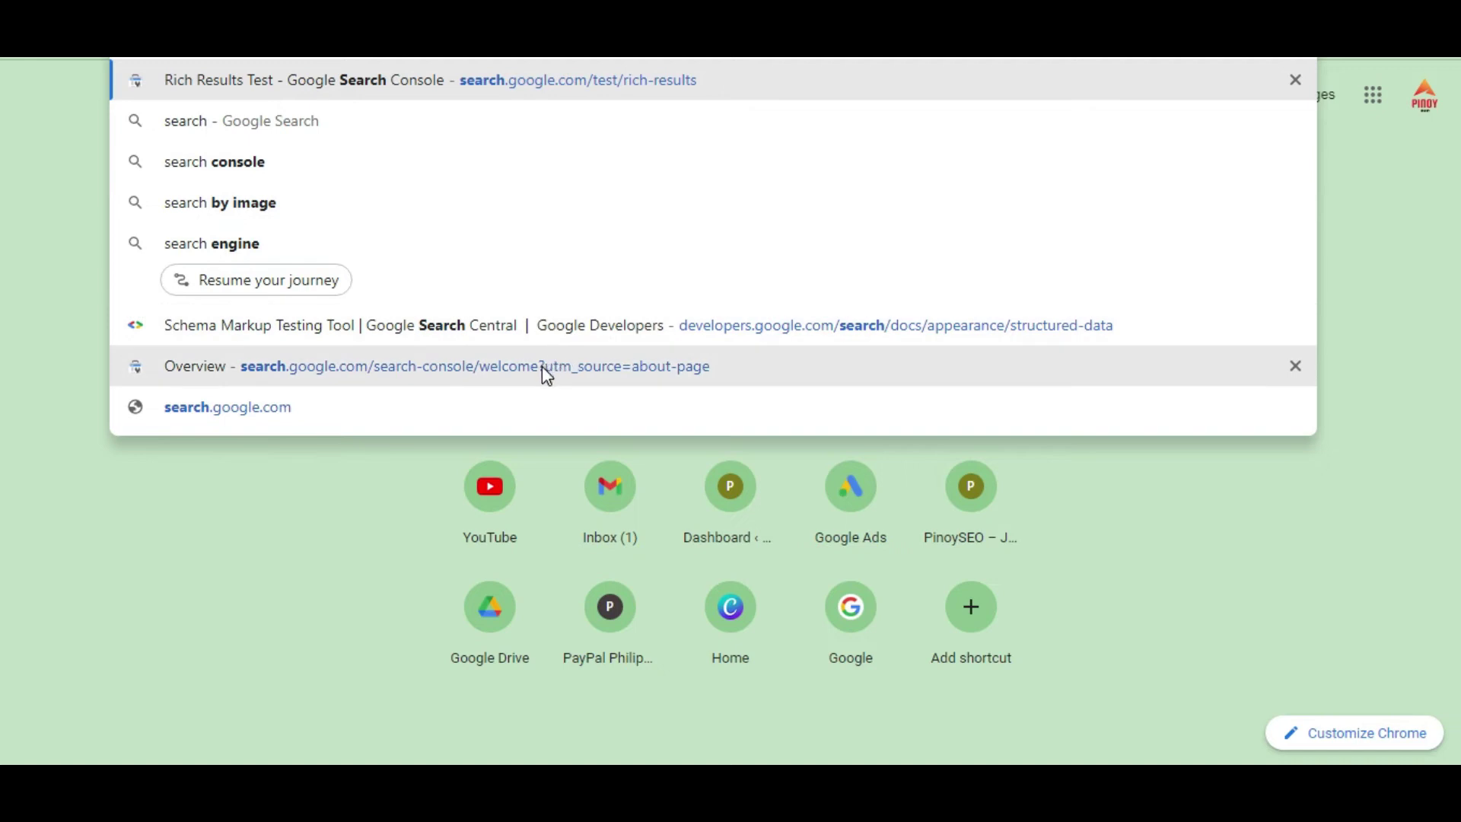
{"action": "left_click", "coordinate": [553, 381]}
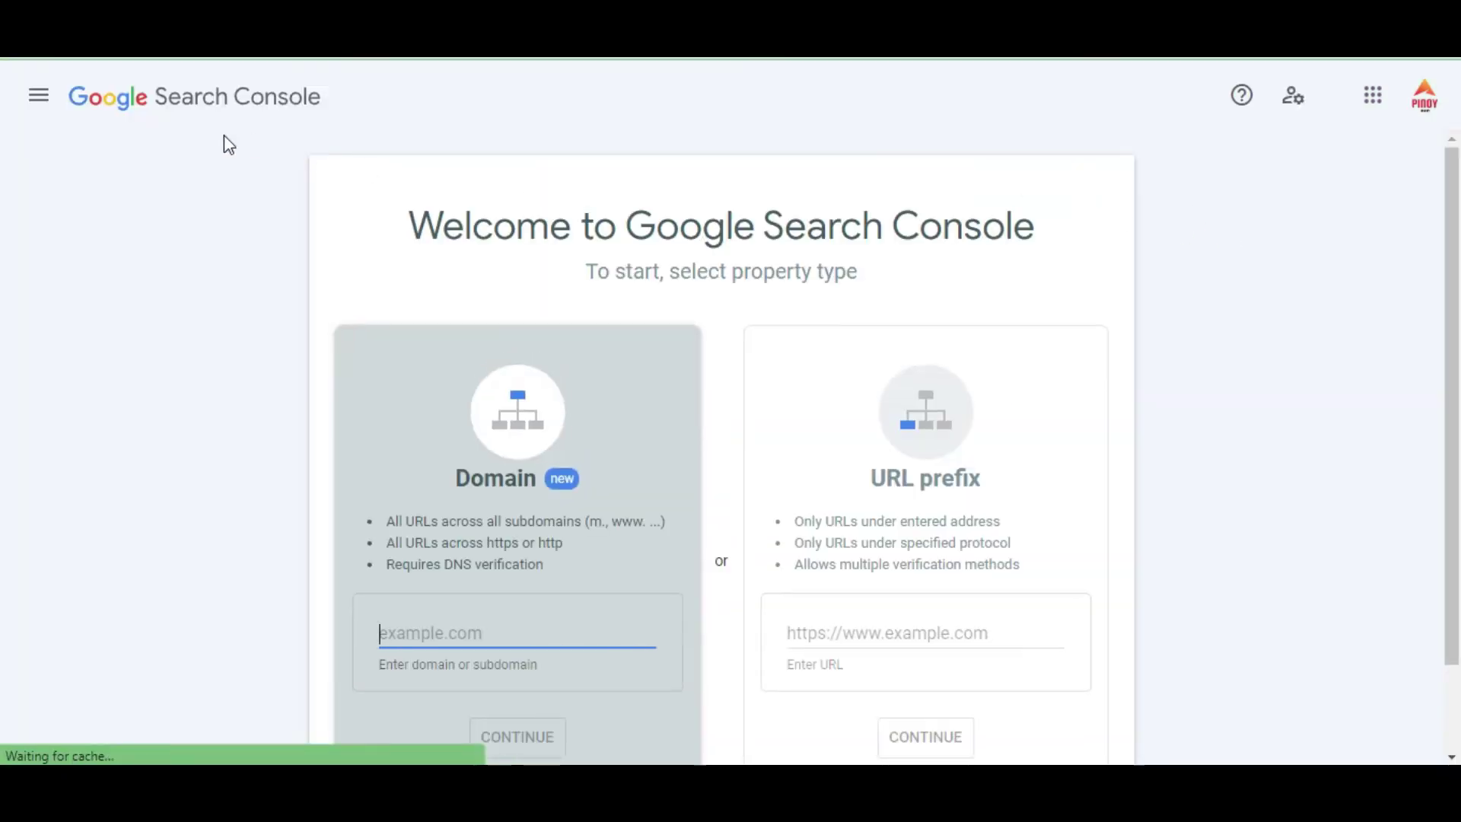
{"action": "left_click", "coordinate": [41, 99]}
{"action": "left_click", "coordinate": [235, 177]}
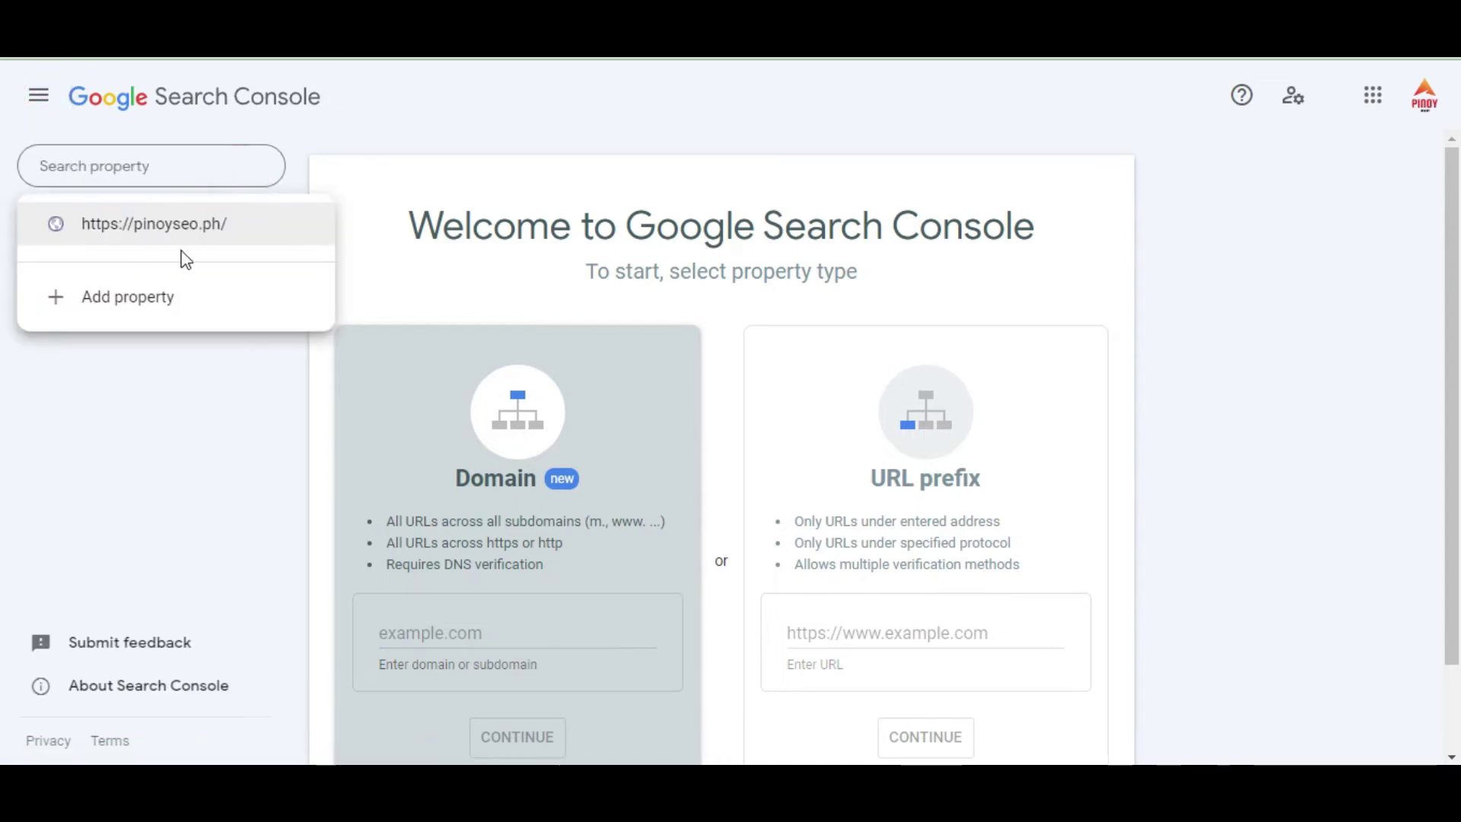
{"action": "left_click", "coordinate": [173, 224]}
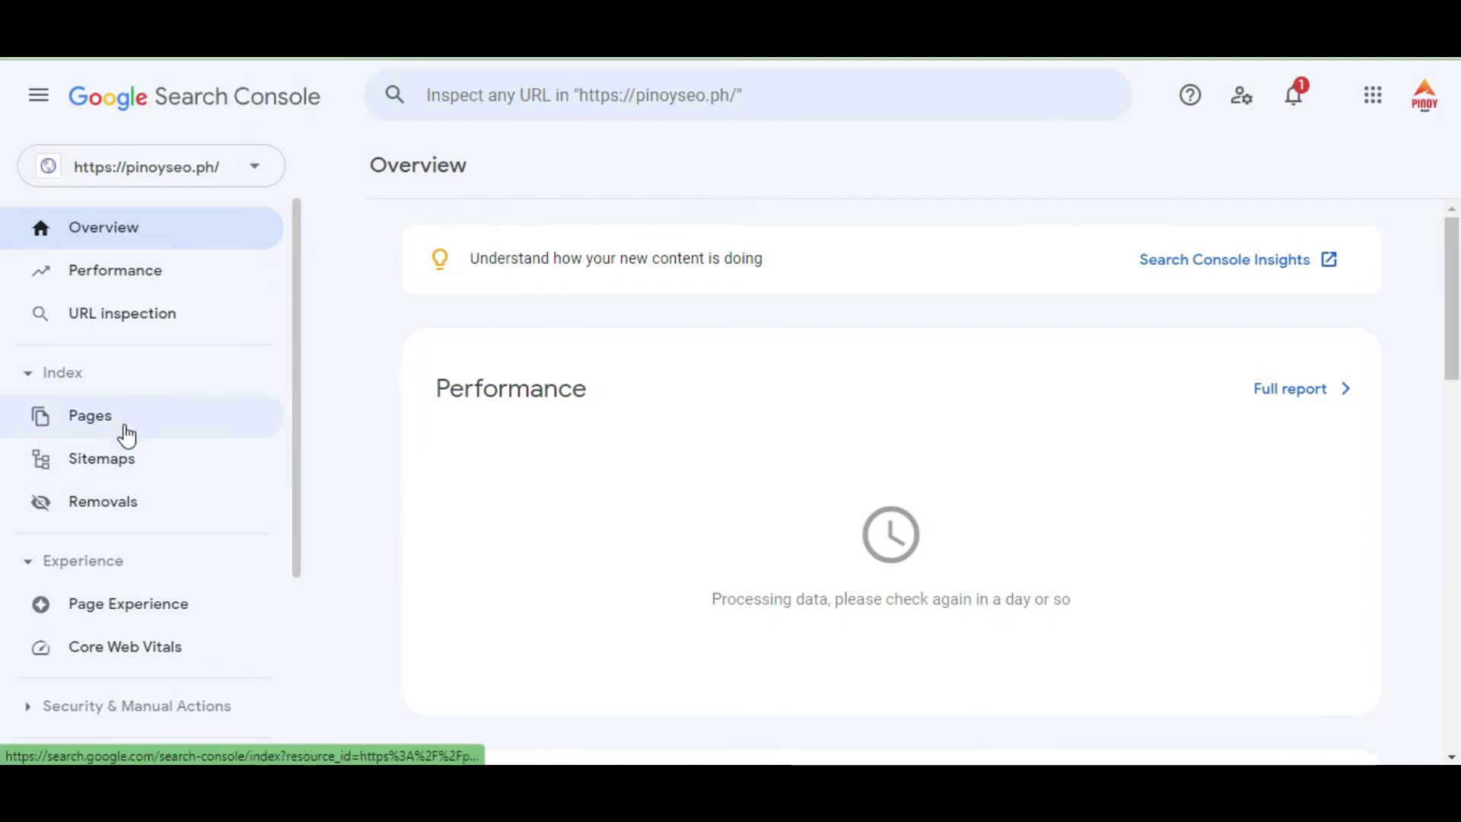
Step: Check the Page indexing report for the property and dismiss its introductory tip
{"action": "mouse_move", "coordinate": [292, 430]}
{"action": "left_mouse_down"}
{"action": "mouse_move", "coordinate": [300, 553]}
{"action": "mouse_move", "coordinate": [310, 416]}
{"action": "left_mouse_up"}
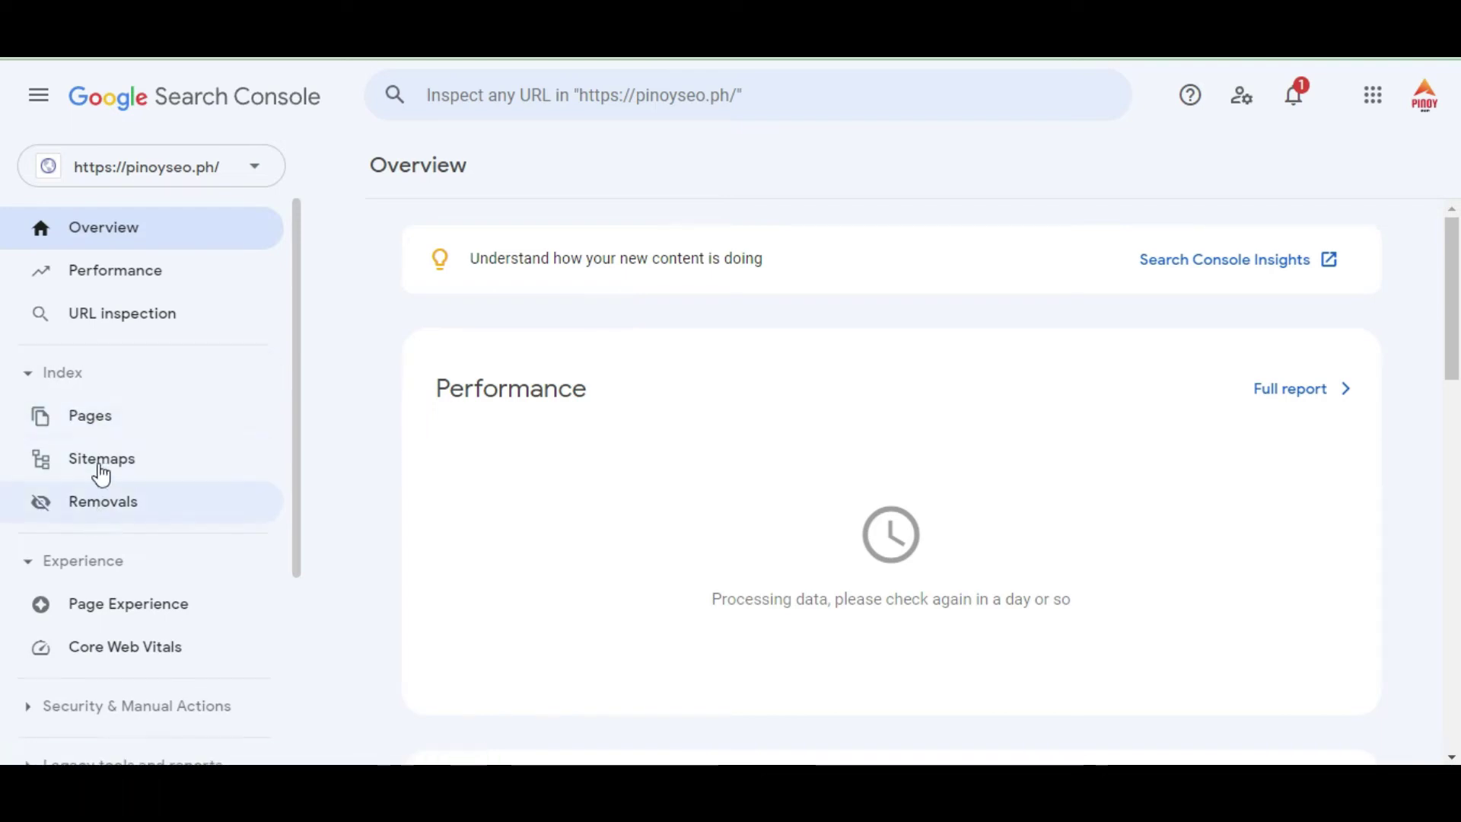
{"action": "left_click", "coordinate": [98, 413]}
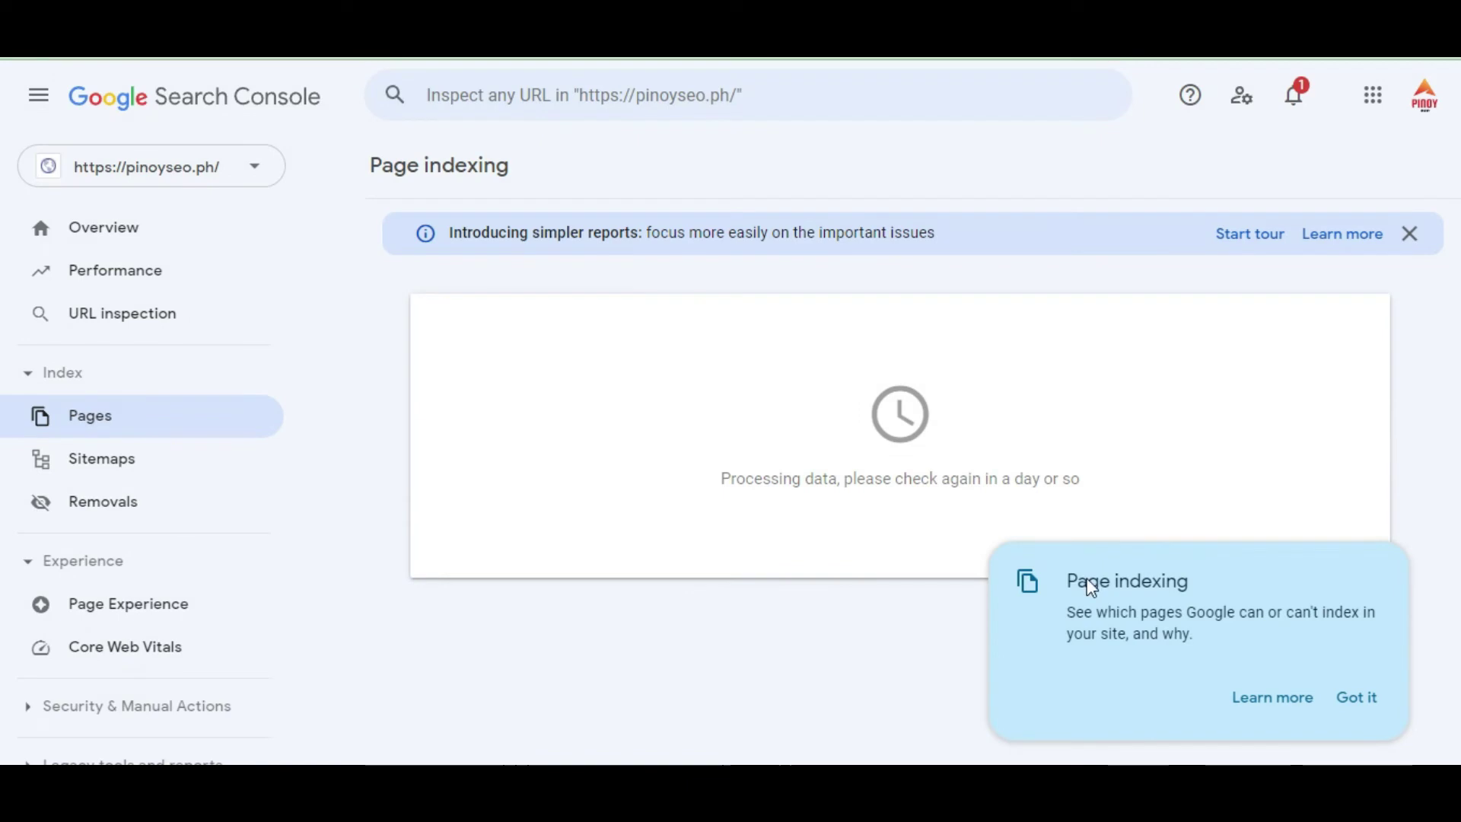
{"action": "left_click", "coordinate": [1364, 694]}
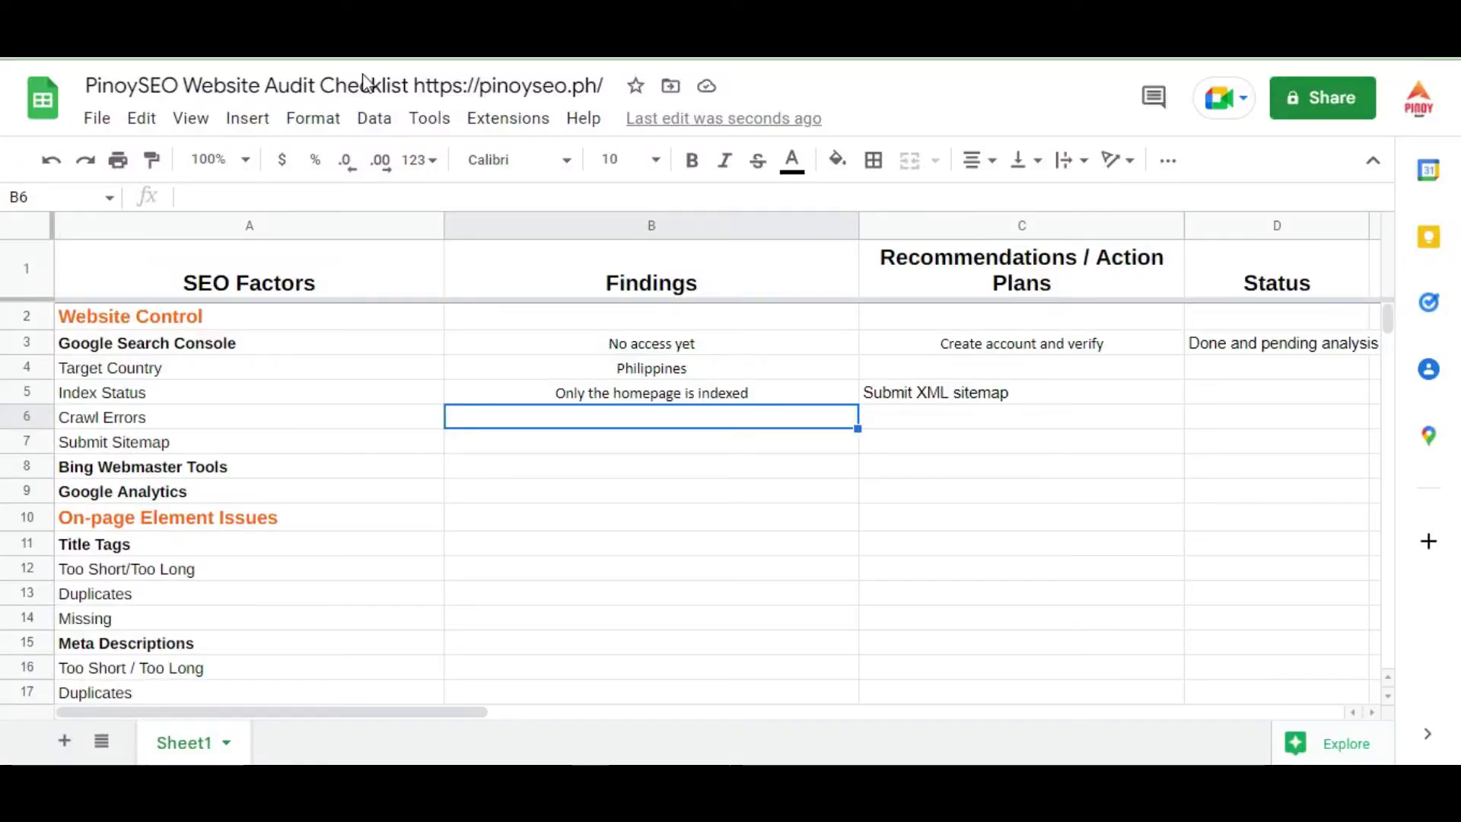
Step: Select the Crawl Errors finding cell B6 in the checklist, and examine the site's Reading Settings in the WordPress dashboard
{"action": "left_click", "coordinate": [133, 417]}
{"action": "left_click", "coordinate": [564, 420]}
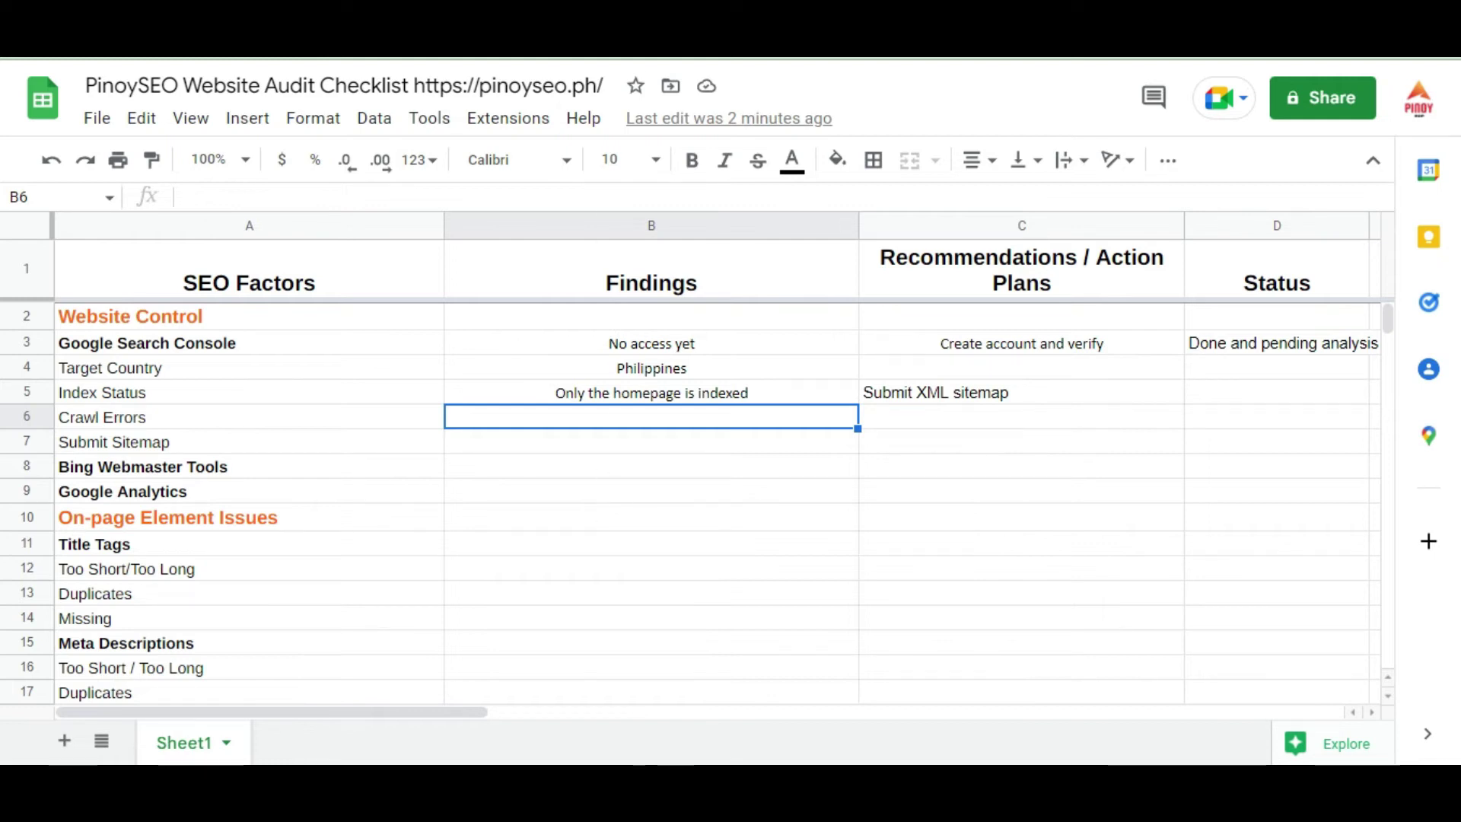
{"action": "key", "text": "ctrl+Tab"}
{"action": "mouse_move", "coordinate": [52, 89]}
{"action": "left_click", "coordinate": [52, 118]}
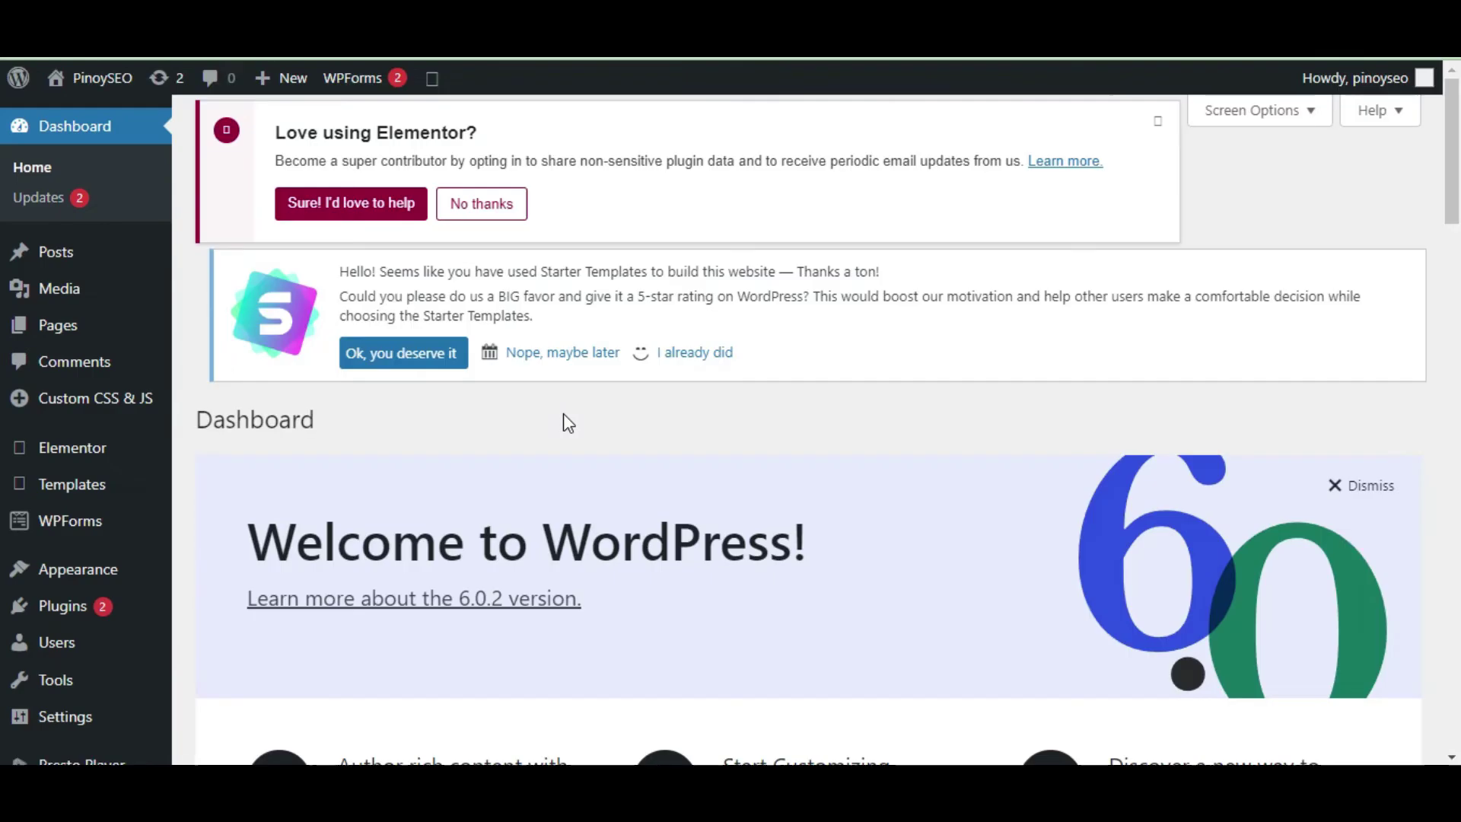
{"action": "scroll", "coordinate": [898, 380], "scroll_direction": "down", "scroll_amount": 8}
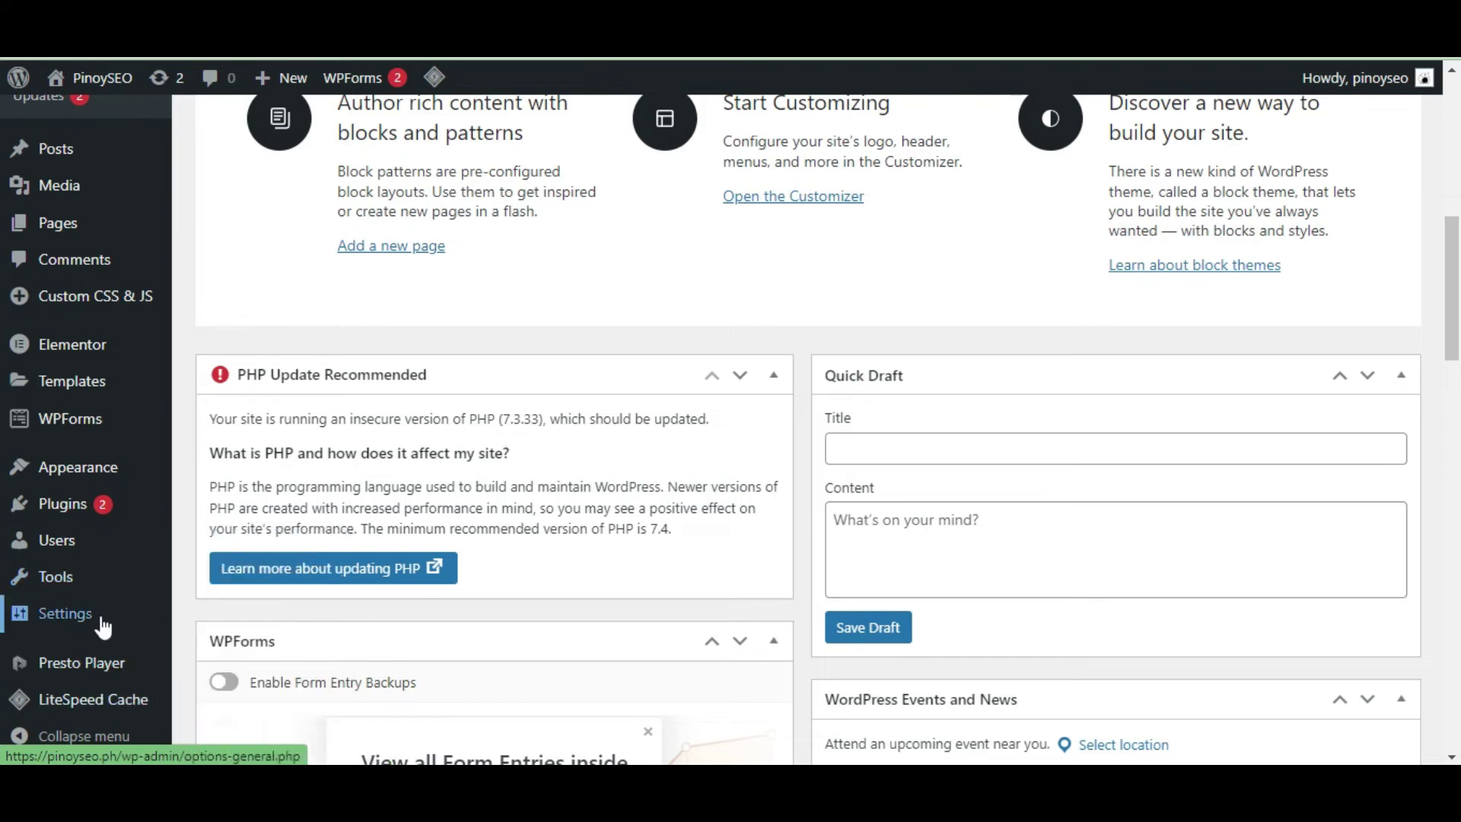
{"action": "mouse_move", "coordinate": [95, 625]}
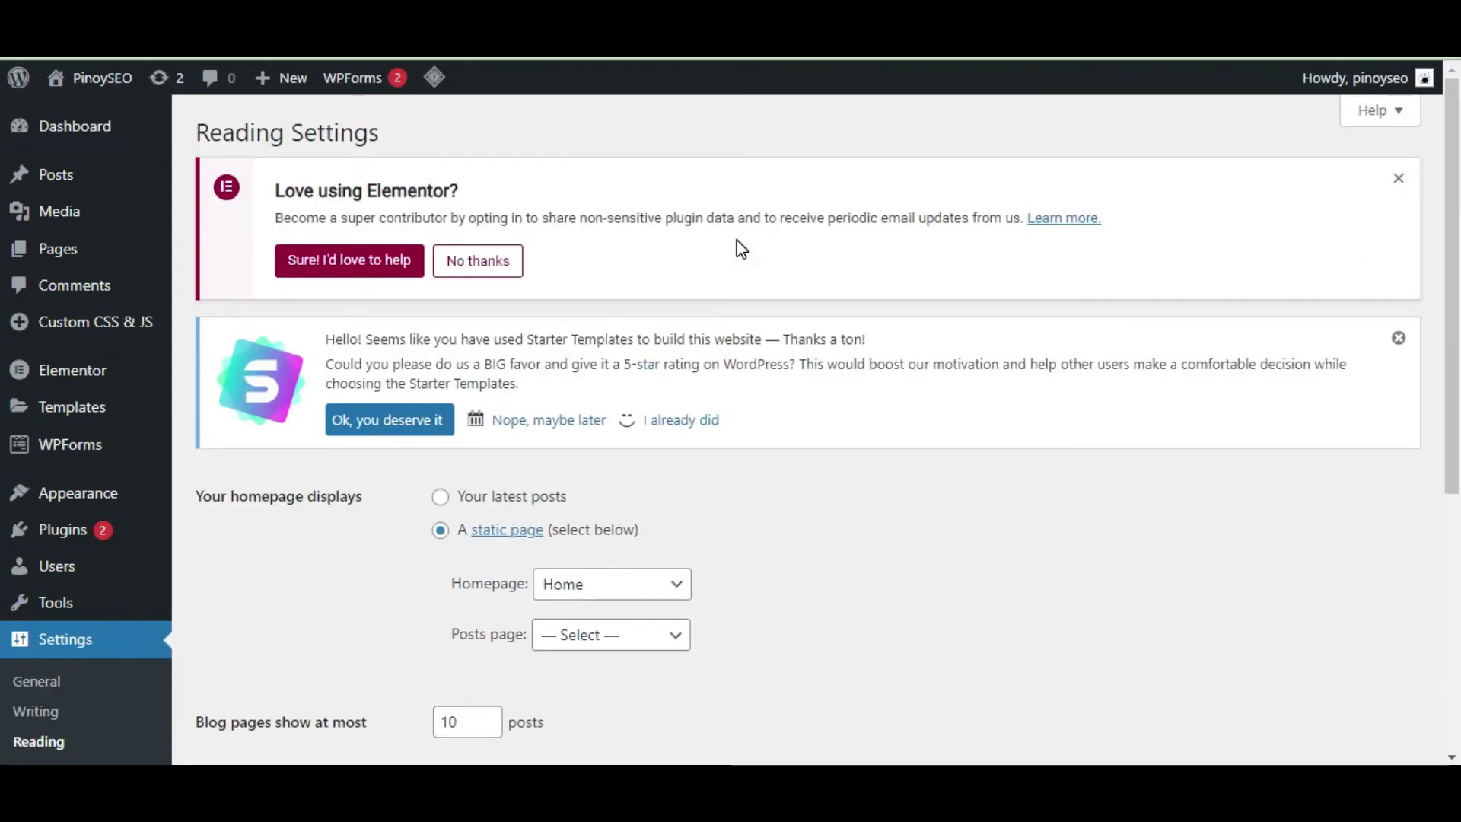
{"action": "scroll", "coordinate": [1402, 348], "scroll_direction": "down", "scroll_amount": 2}
{"action": "scroll", "coordinate": [710, 634], "scroll_direction": "down", "scroll_amount": 4}
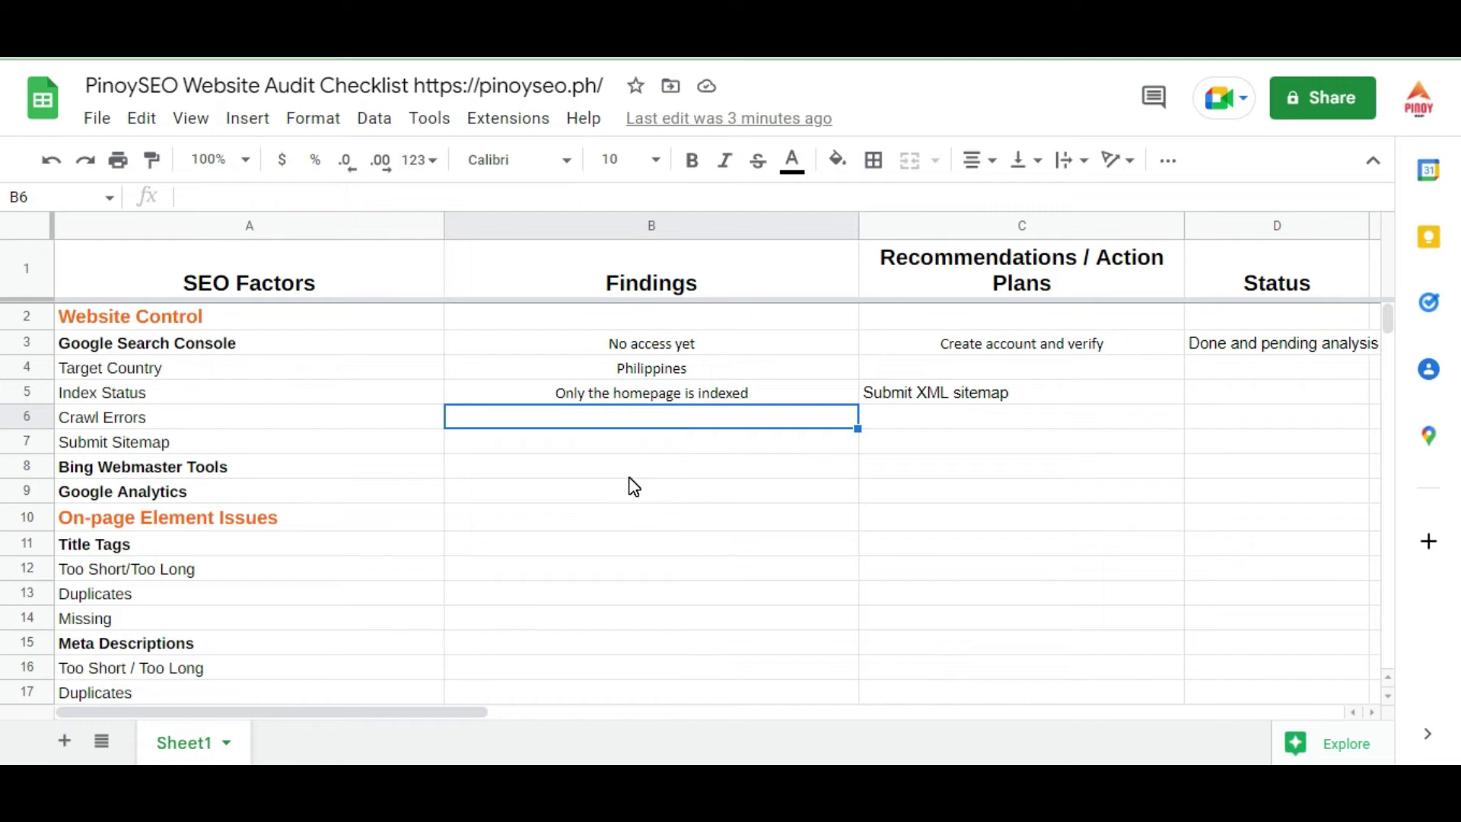
Step: Back in the Google Sheets checklist, enter "Pending showing of data" as the Crawl Errors finding in B6
{"action": "type", "text": "Pening"}
{"action": "key", "text": "BackSpace"}
{"action": "key", "text": "BackSpace"}
{"action": "type", "text": "d"}
{"action": "key", "text": "BackSpace"}
{"action": "key", "text": "BackSpace"}
{"action": "type", "text": "ding"}
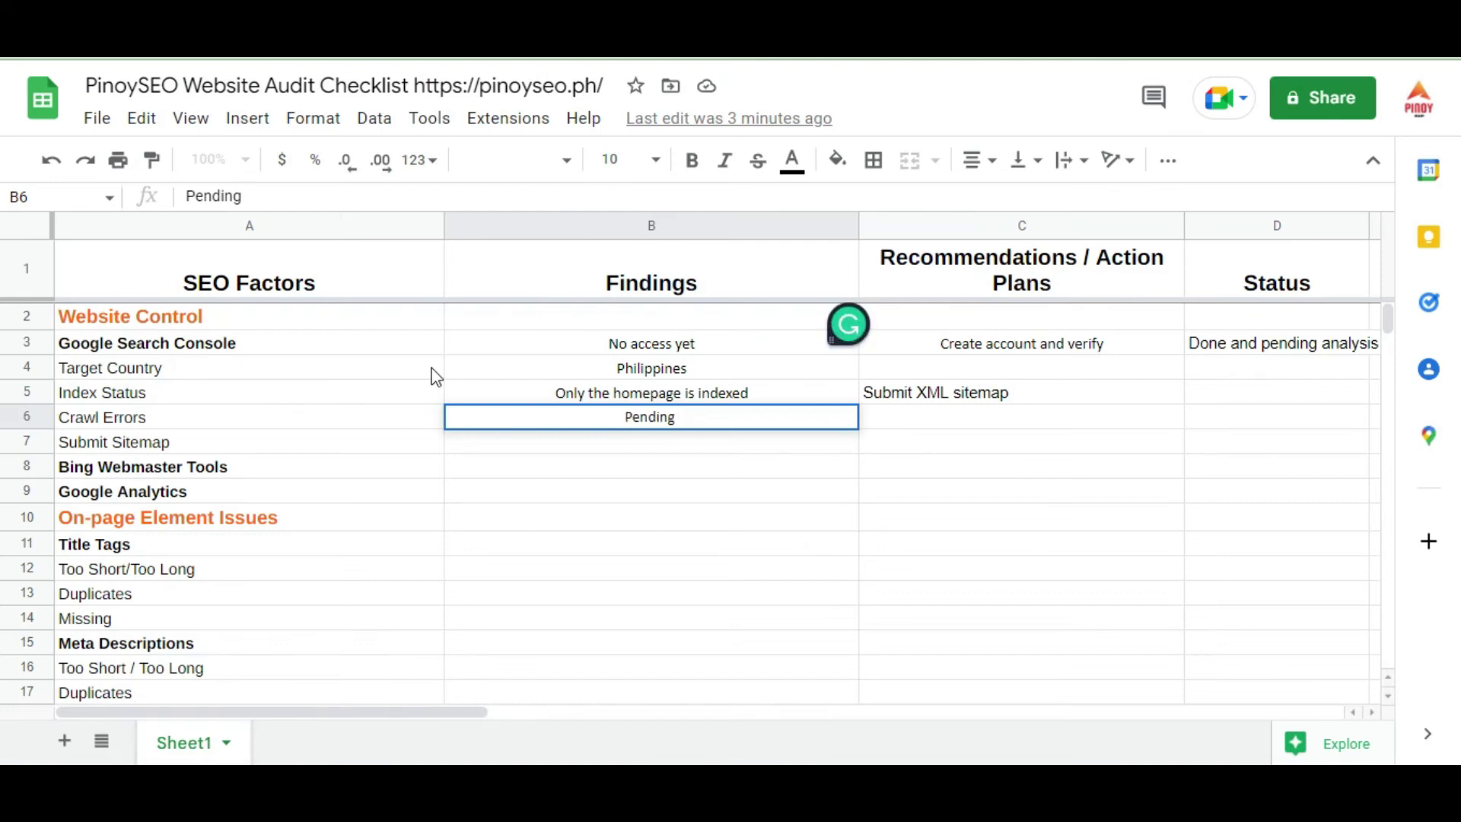
{"action": "type", "text": "showing of data"}
{"action": "key", "text": "Return"}
Step: Enter "Not yet submitted" as the Index Status row's status in cell D5
{"action": "key", "text": "Up"}
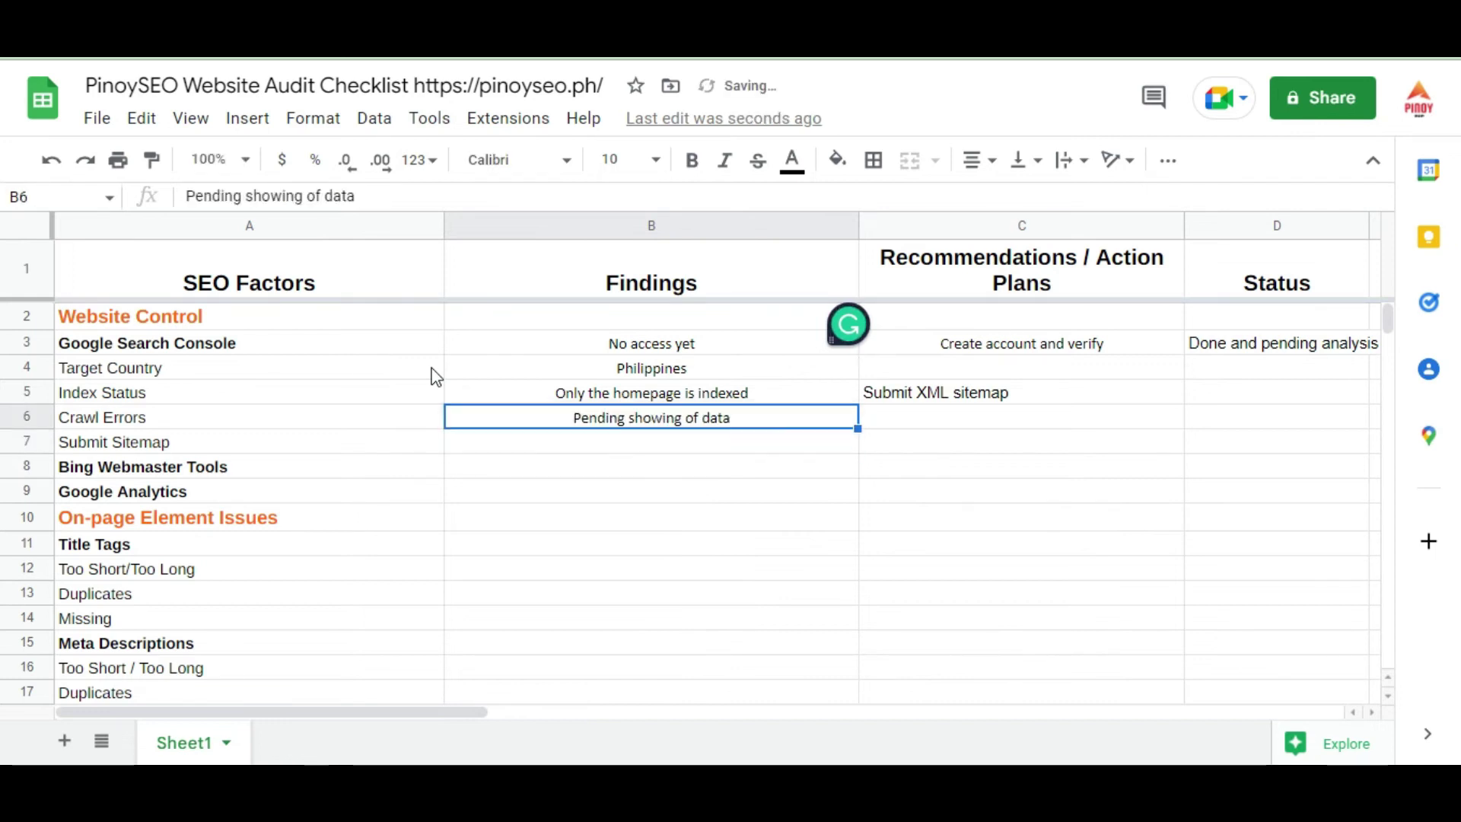
{"action": "key", "text": "Right"}
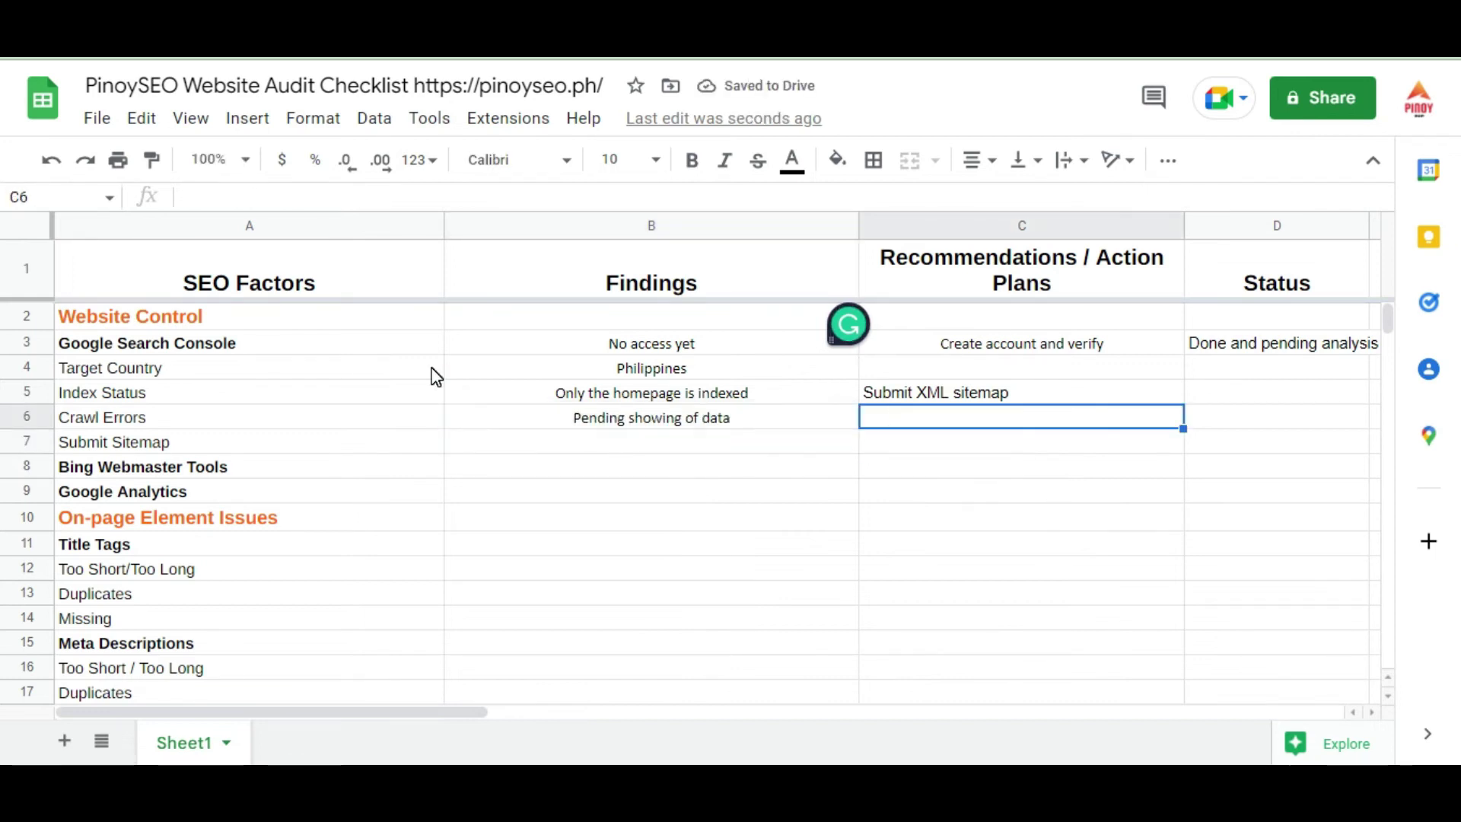
{"action": "key", "text": "Up"}
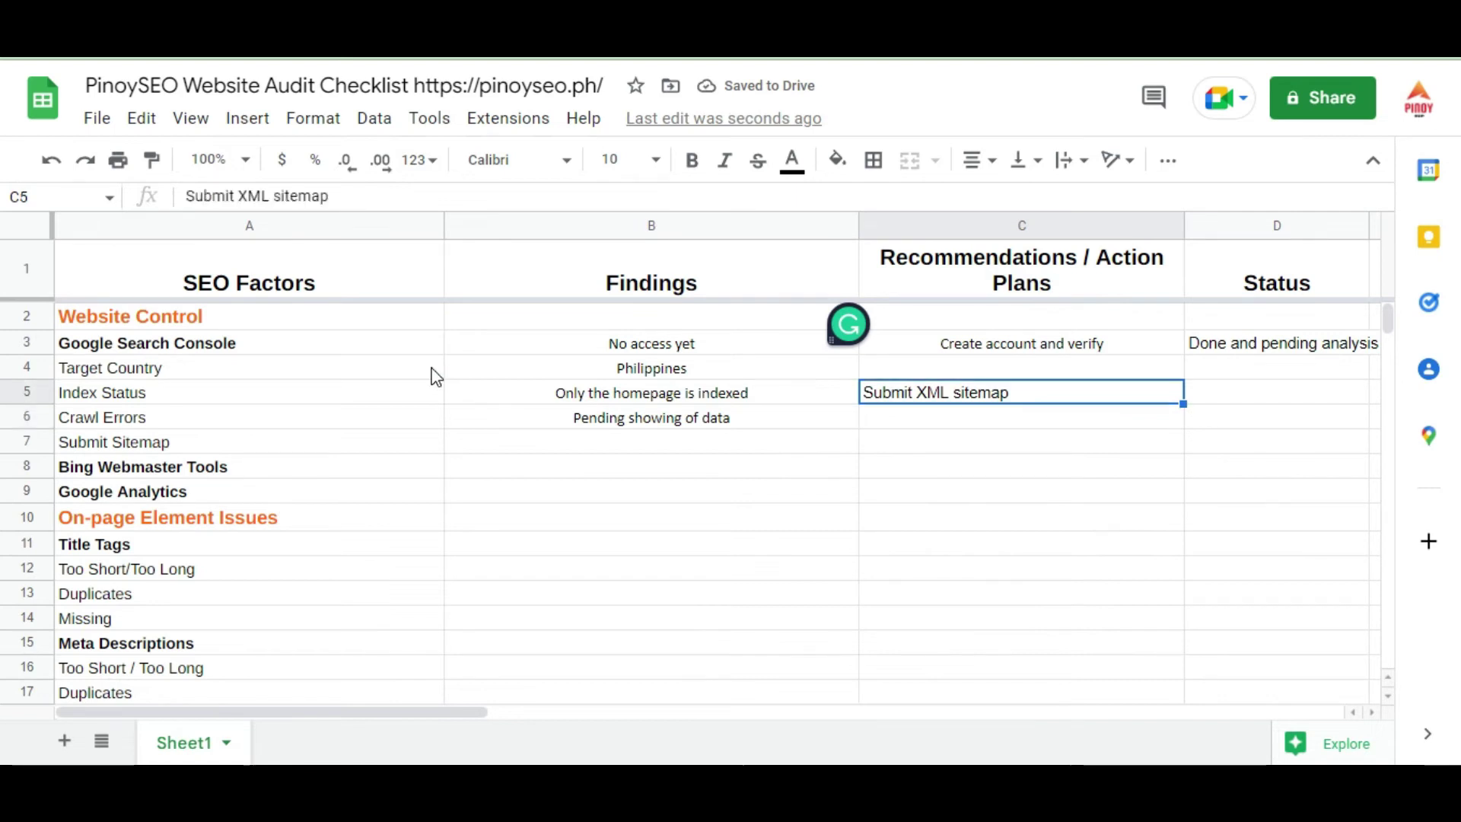
{"action": "key", "text": "Right"}
{"action": "type", "text": "N"}
{"action": "key", "text": "BackSpace"}
{"action": "type", "text": "Not yet submiddt"}
{"action": "key", "text": "BackSpace"}
{"action": "key", "text": "BackSpace"}
{"action": "key", "text": "BackSpace"}
{"action": "type", "text": "tted"}
{"action": "key", "text": "Return"}
{"action": "key", "text": "Left"}
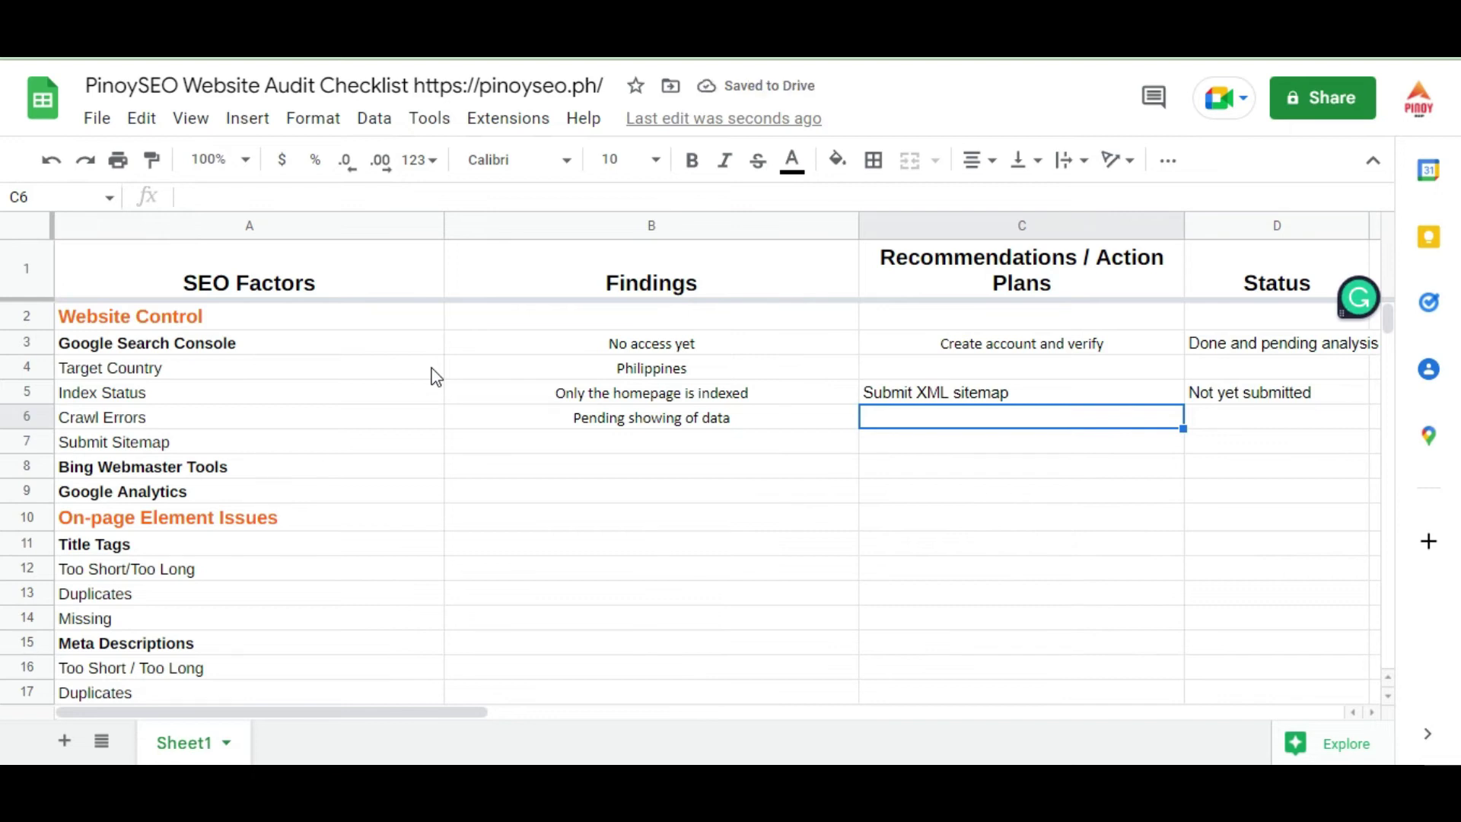
Step: Select the Submit Sitemap finding cell B7 in the checklist, and switch to the PinoySEO website to open its WordPress dashboard
{"action": "key", "text": "Down"}
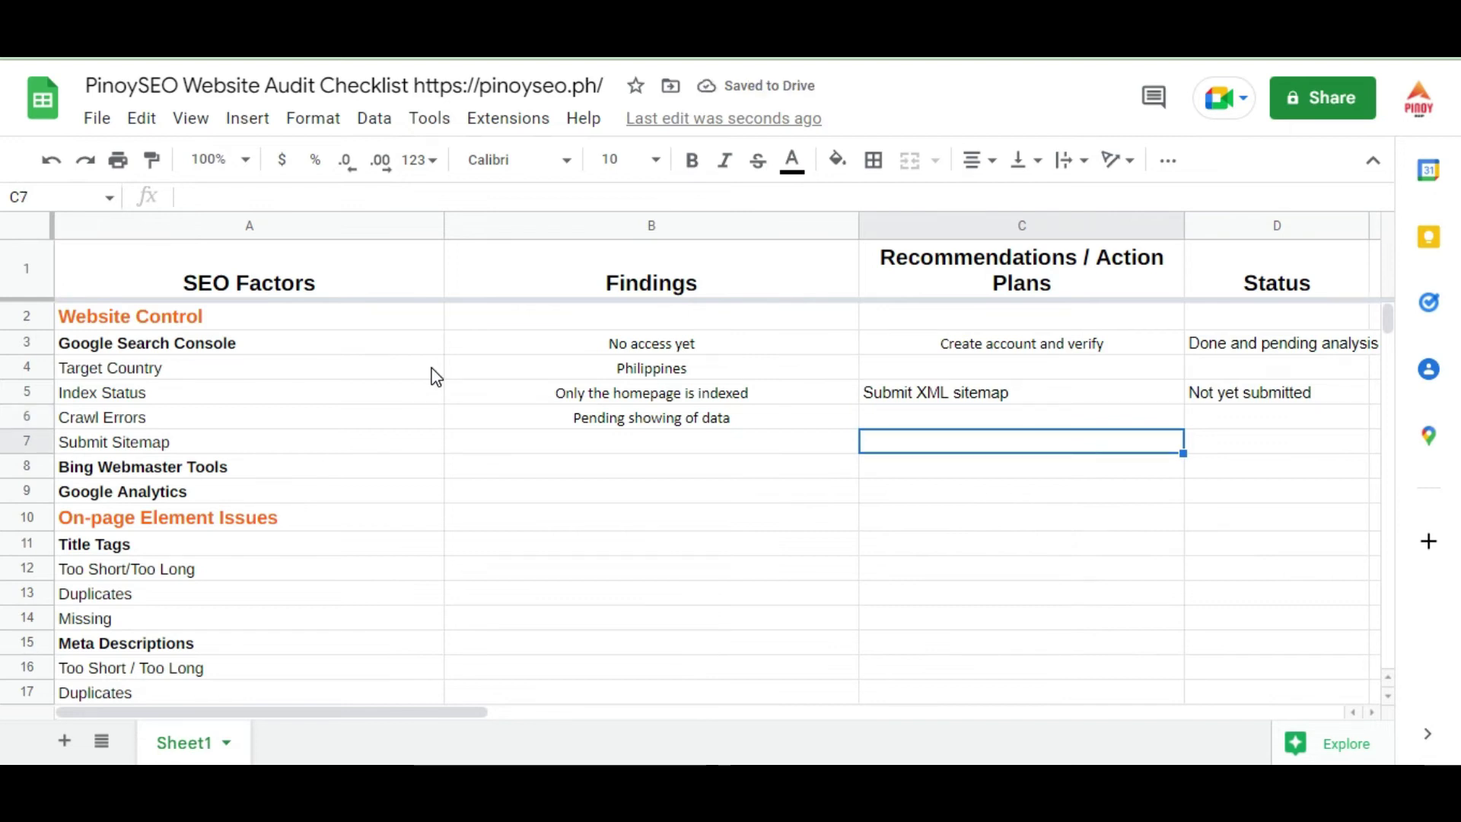
{"action": "key", "text": "Left"}
{"action": "key", "text": "Left"}
{"action": "key", "text": "Right"}
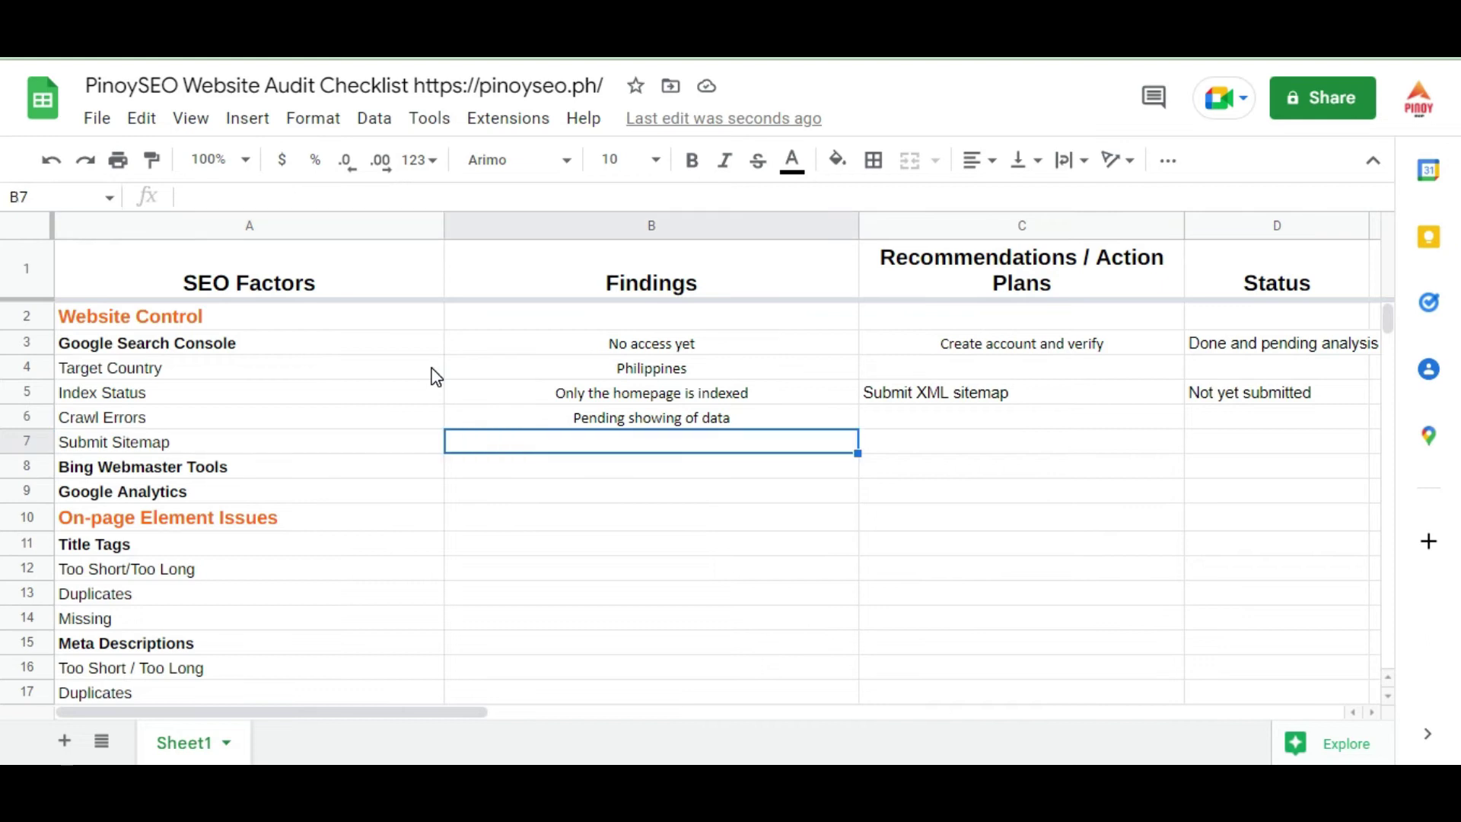
{"action": "key", "text": "Left"}
{"action": "key", "text": "Right"}
{"action": "key", "text": "alt+Tab"}
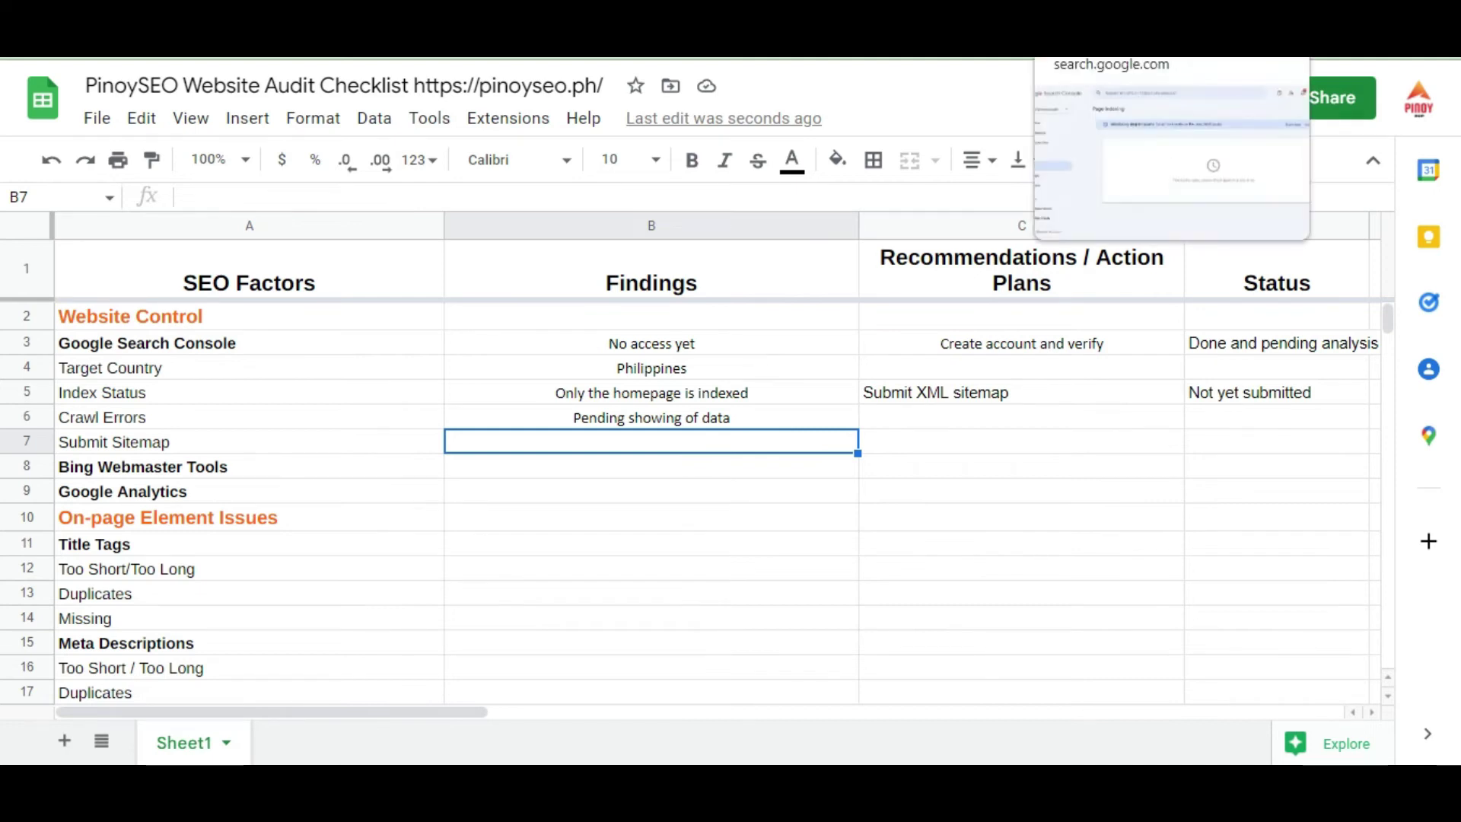
{"action": "key", "text": "alt+Tab"}
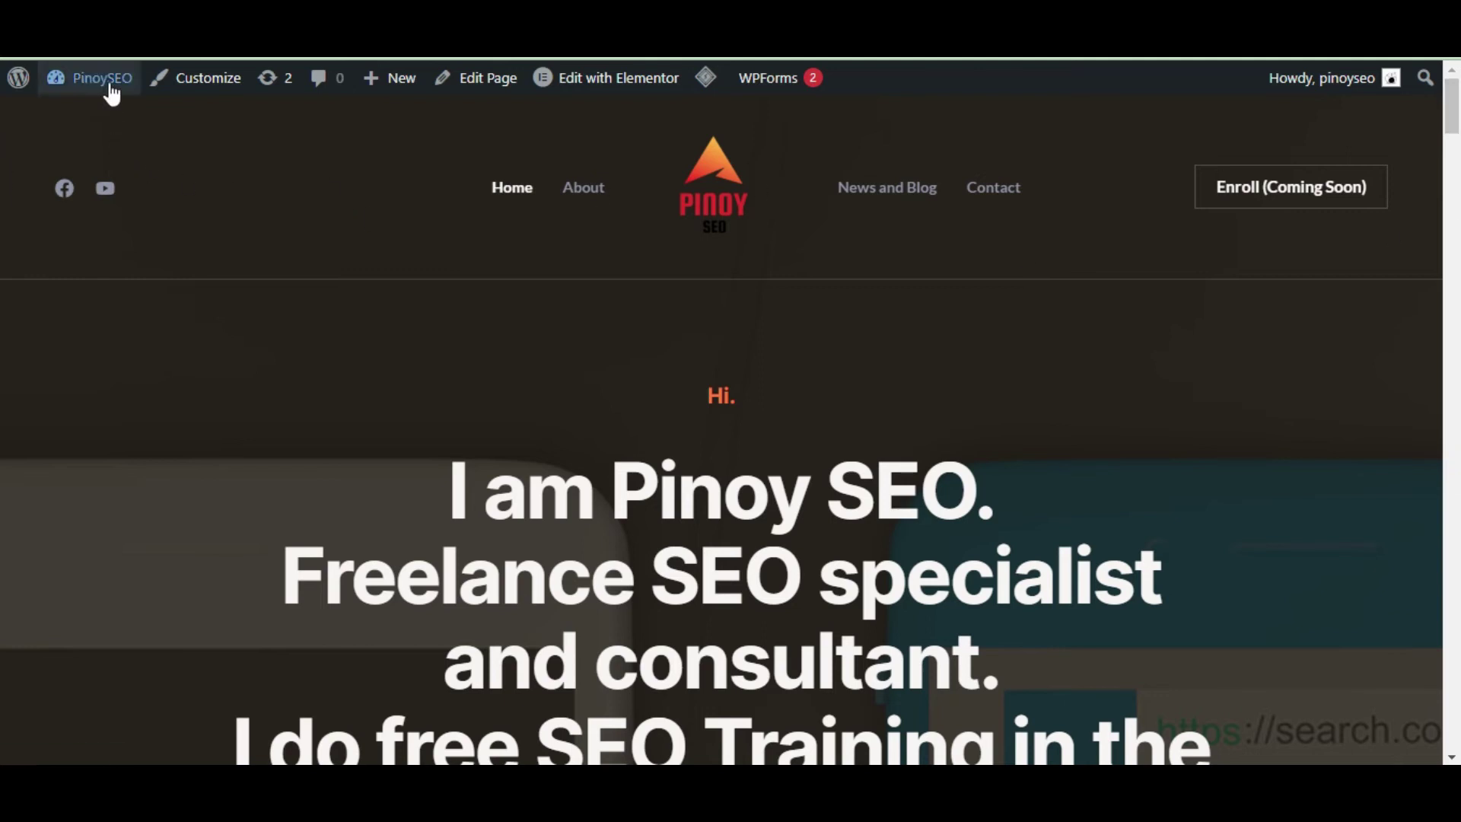
{"action": "left_click", "coordinate": [95, 122]}
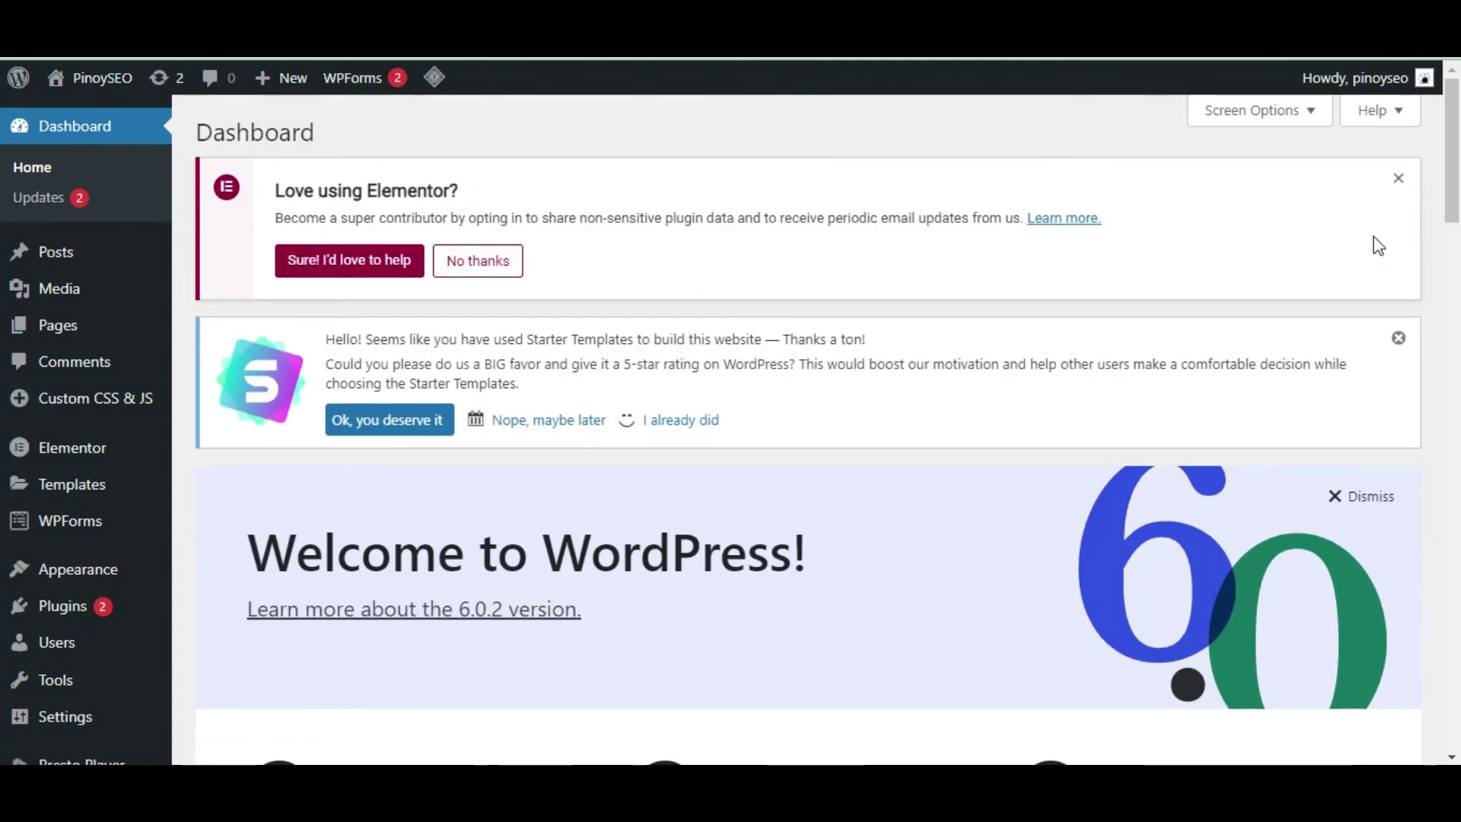
Step: Go to the page for adding new WordPress plugins and search for "yoast seo"
{"action": "scroll", "coordinate": [6, 187], "scroll_direction": "down", "scroll_amount": 6}
{"action": "scroll", "coordinate": [3, 293], "scroll_direction": "up", "scroll_amount": 6}
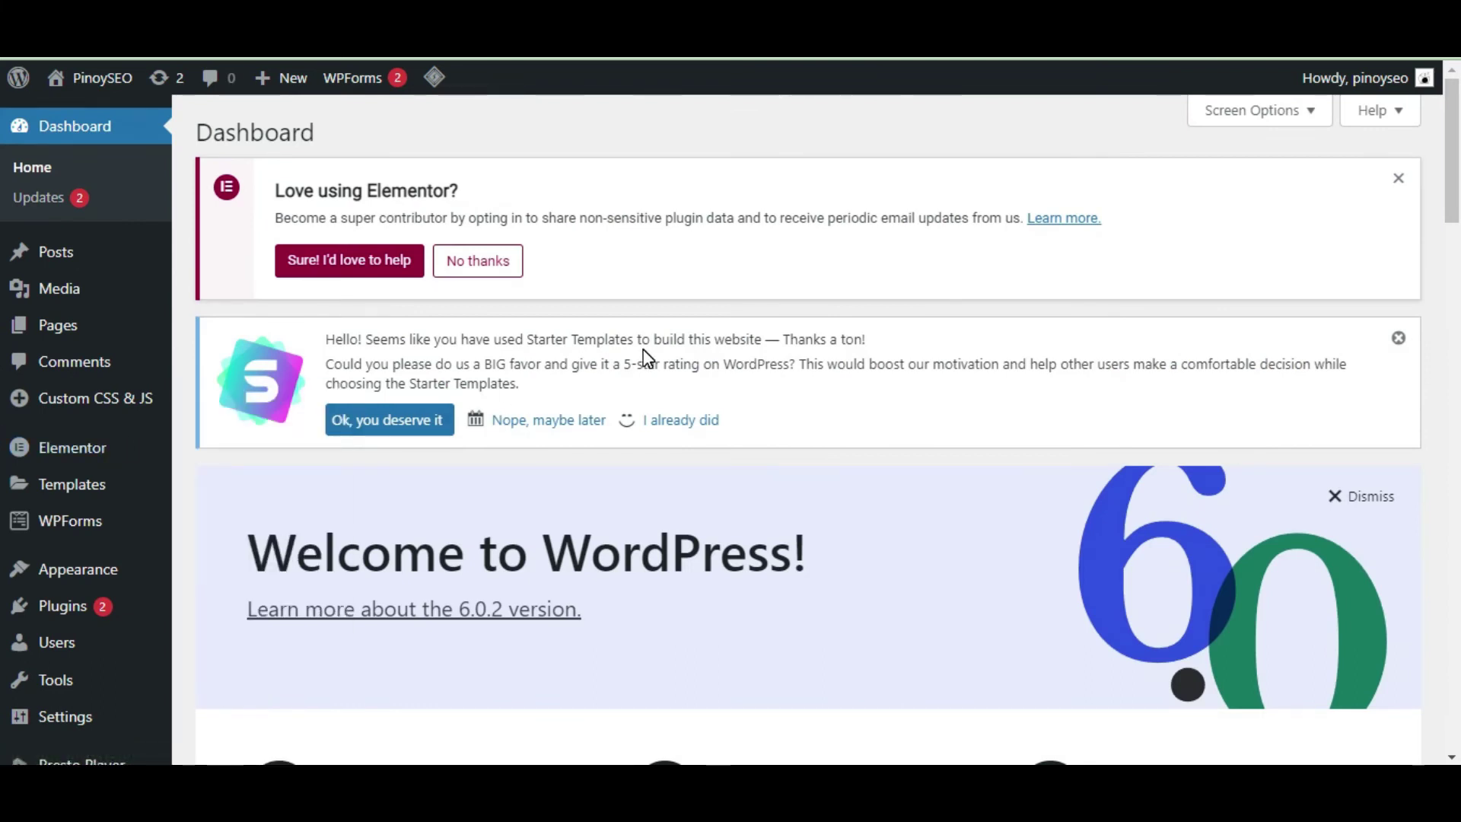
{"action": "mouse_move", "coordinate": [64, 605]}
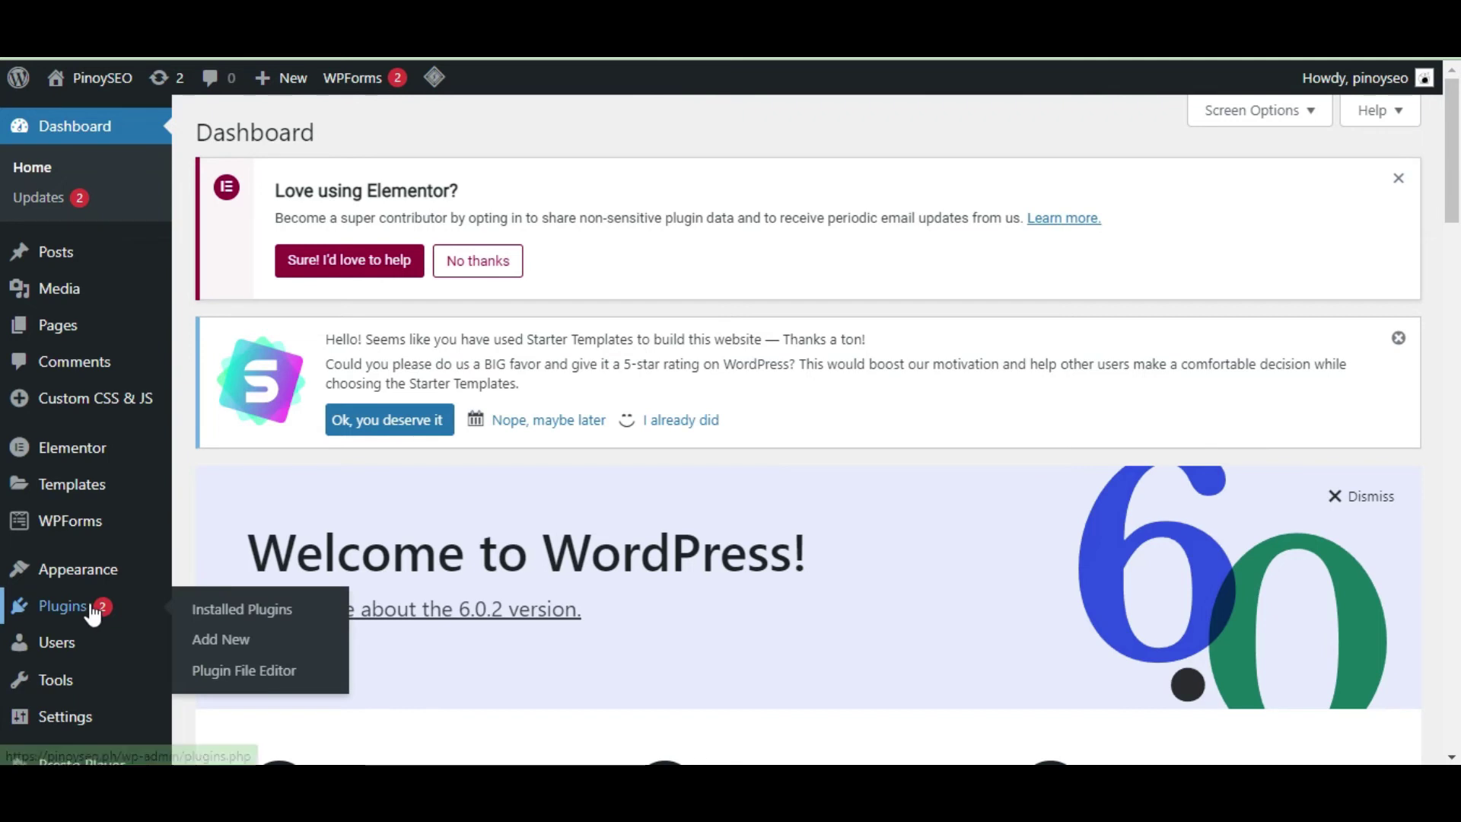
{"action": "left_click", "coordinate": [236, 639]}
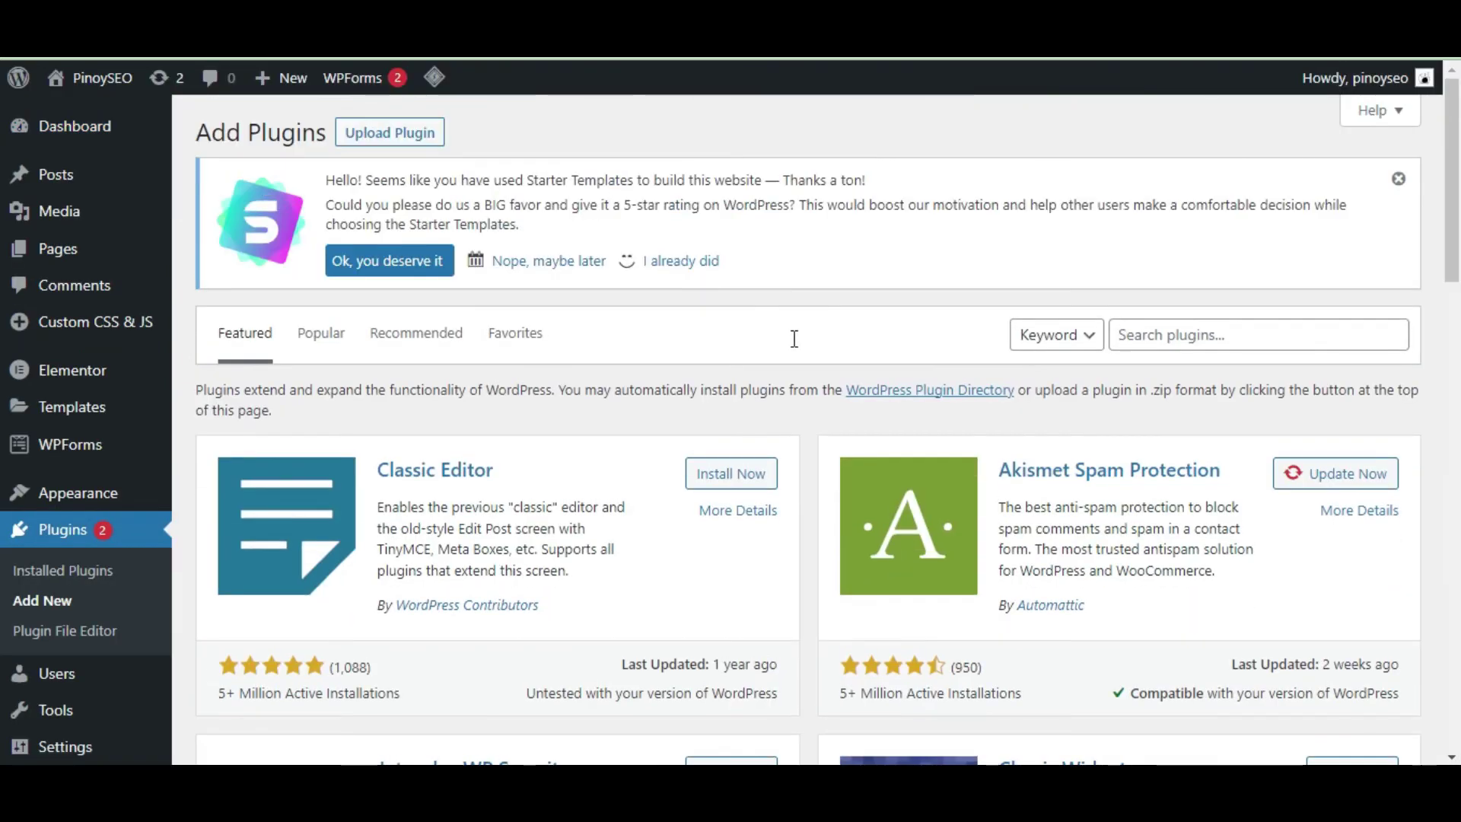
{"action": "left_click", "coordinate": [1124, 336]}
{"action": "type", "text": "yoast seo"}
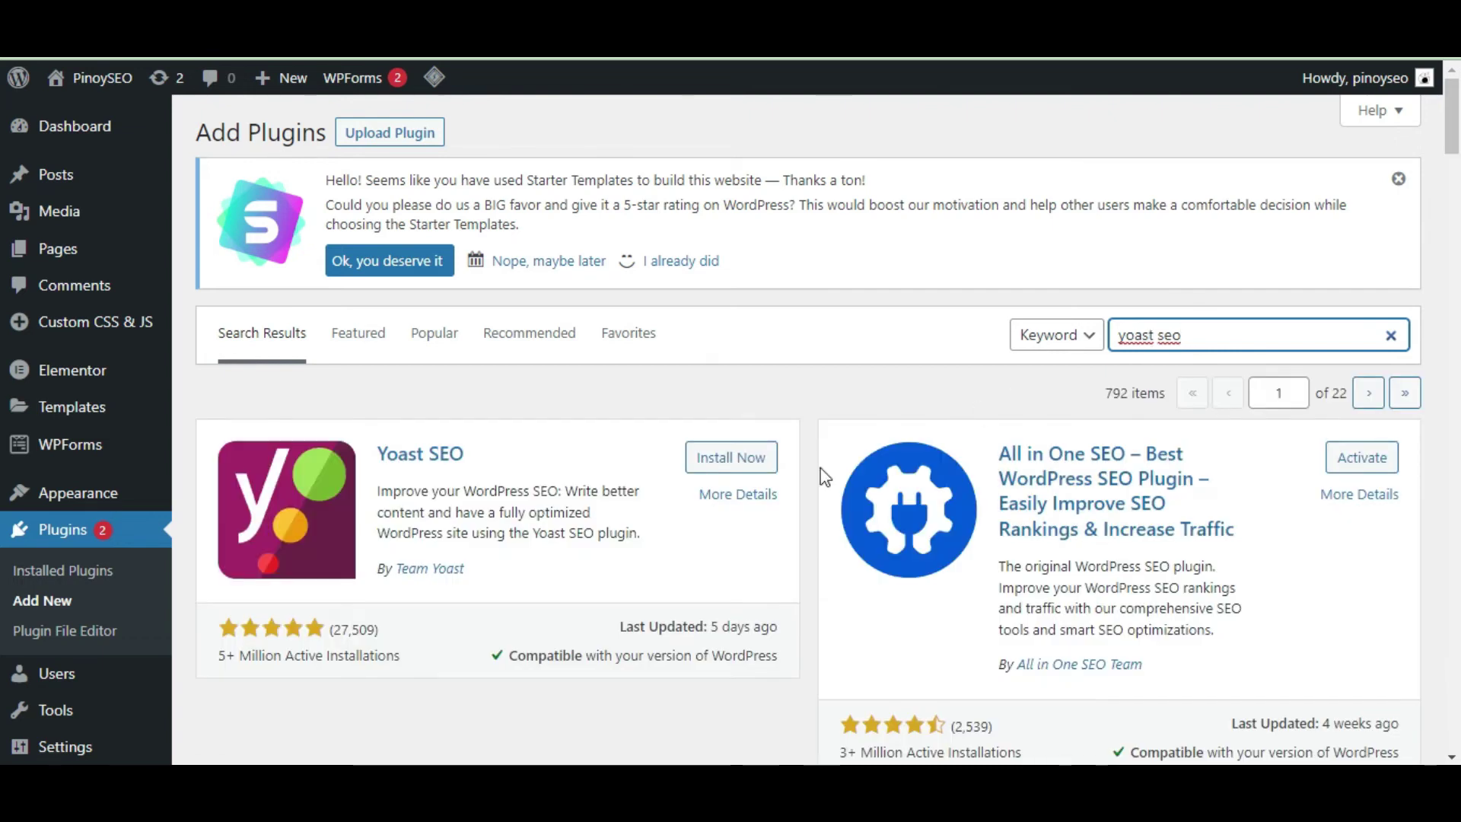
Step: Install and activate the Yoast SEO plugin by Team Yoast
{"action": "left_click", "coordinate": [732, 457]}
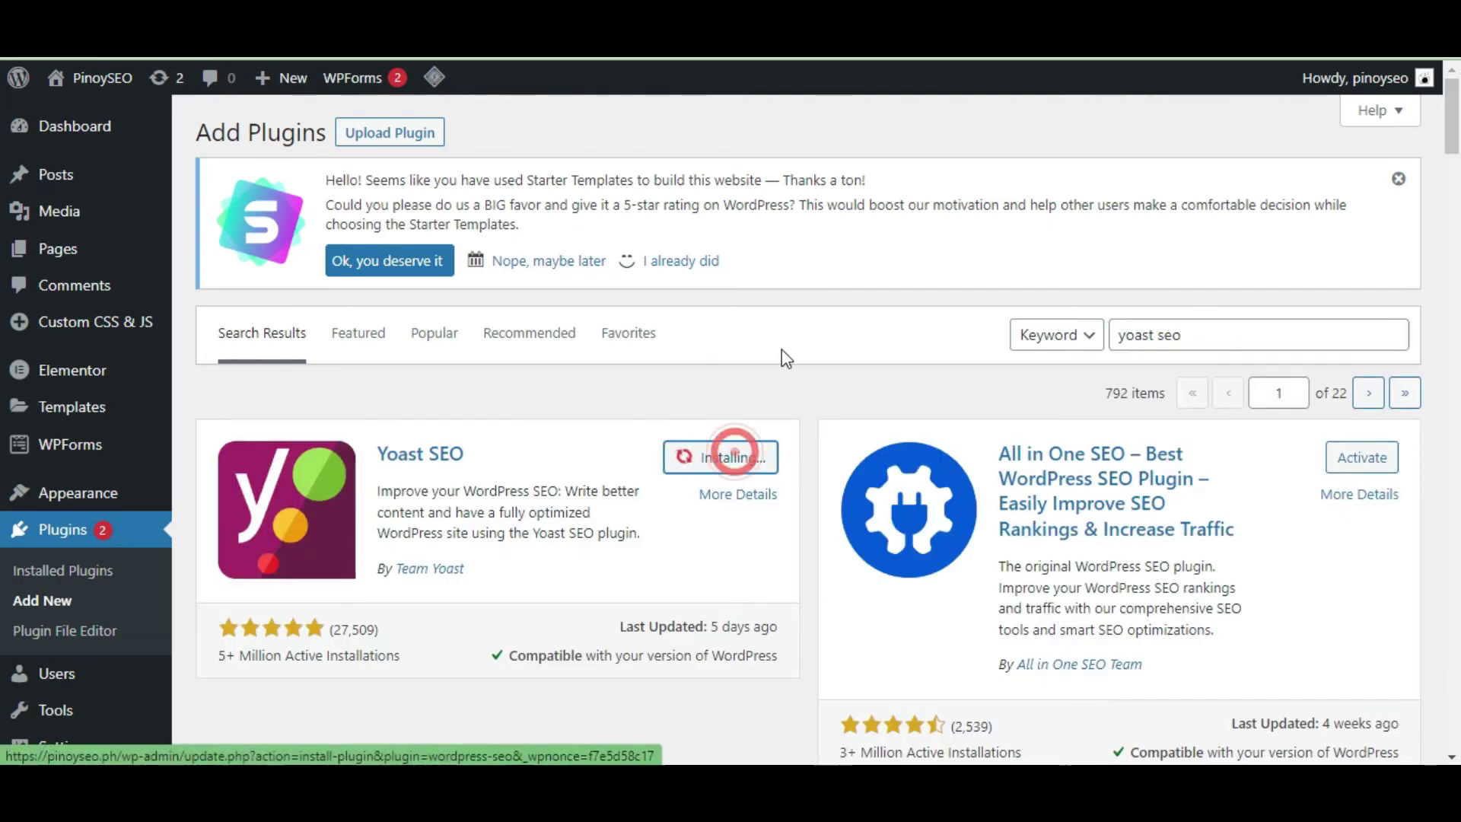
{"action": "left_click_drag", "start_coordinate": [218, 655], "coordinate": [391, 646]}
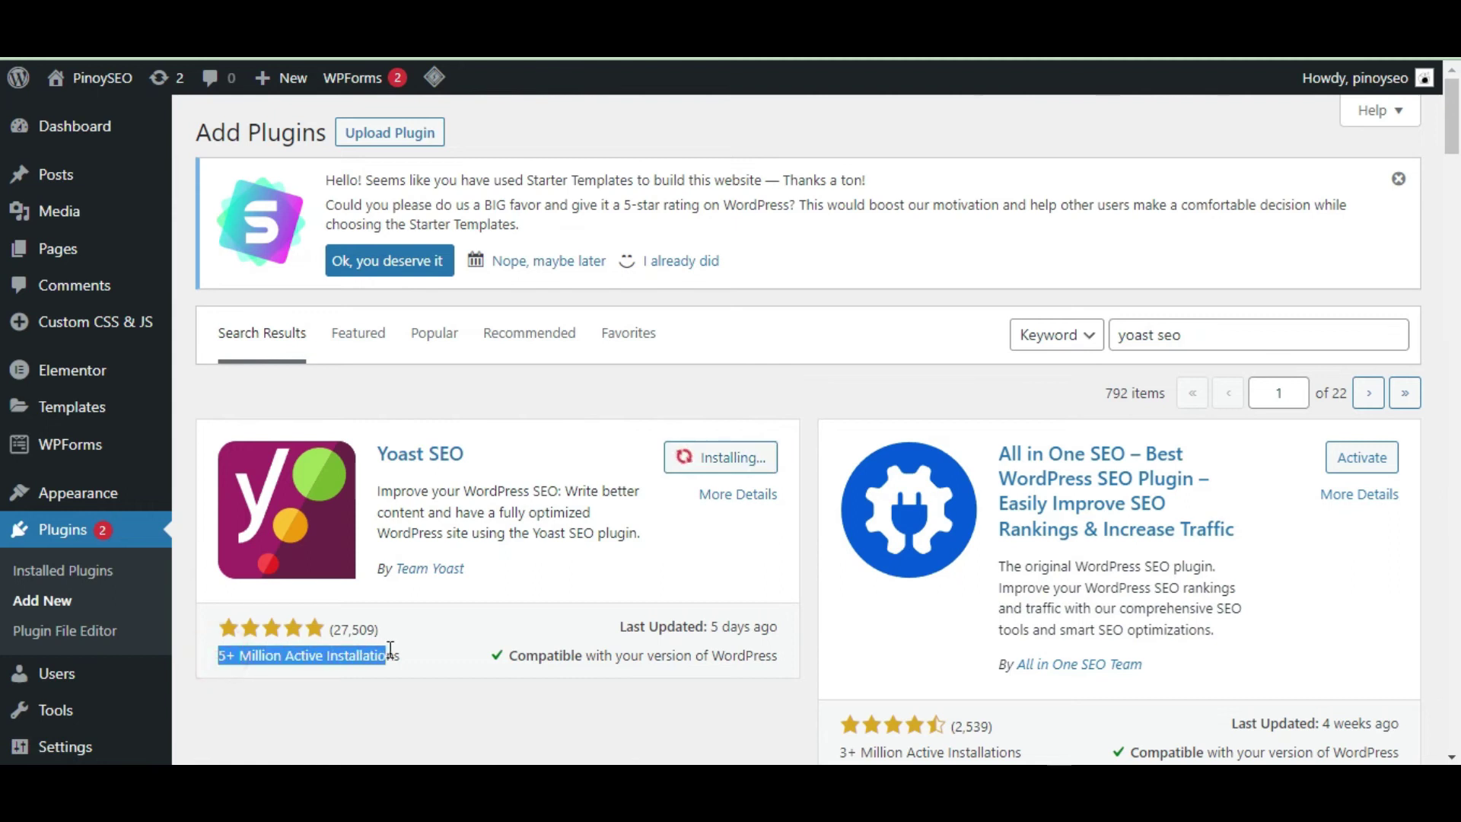
{"action": "left_click", "coordinate": [409, 650]}
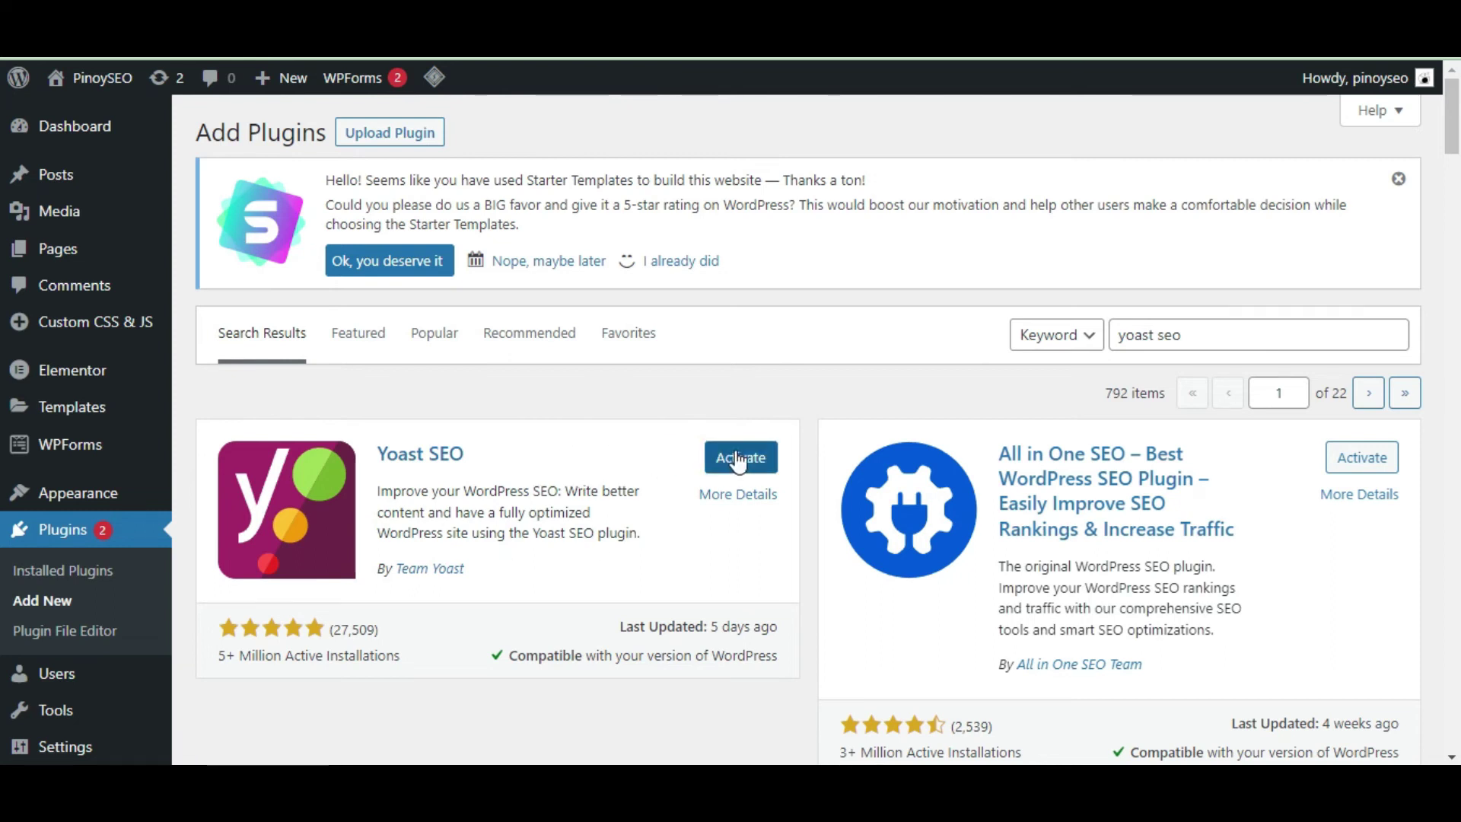
{"action": "left_click", "coordinate": [738, 457]}
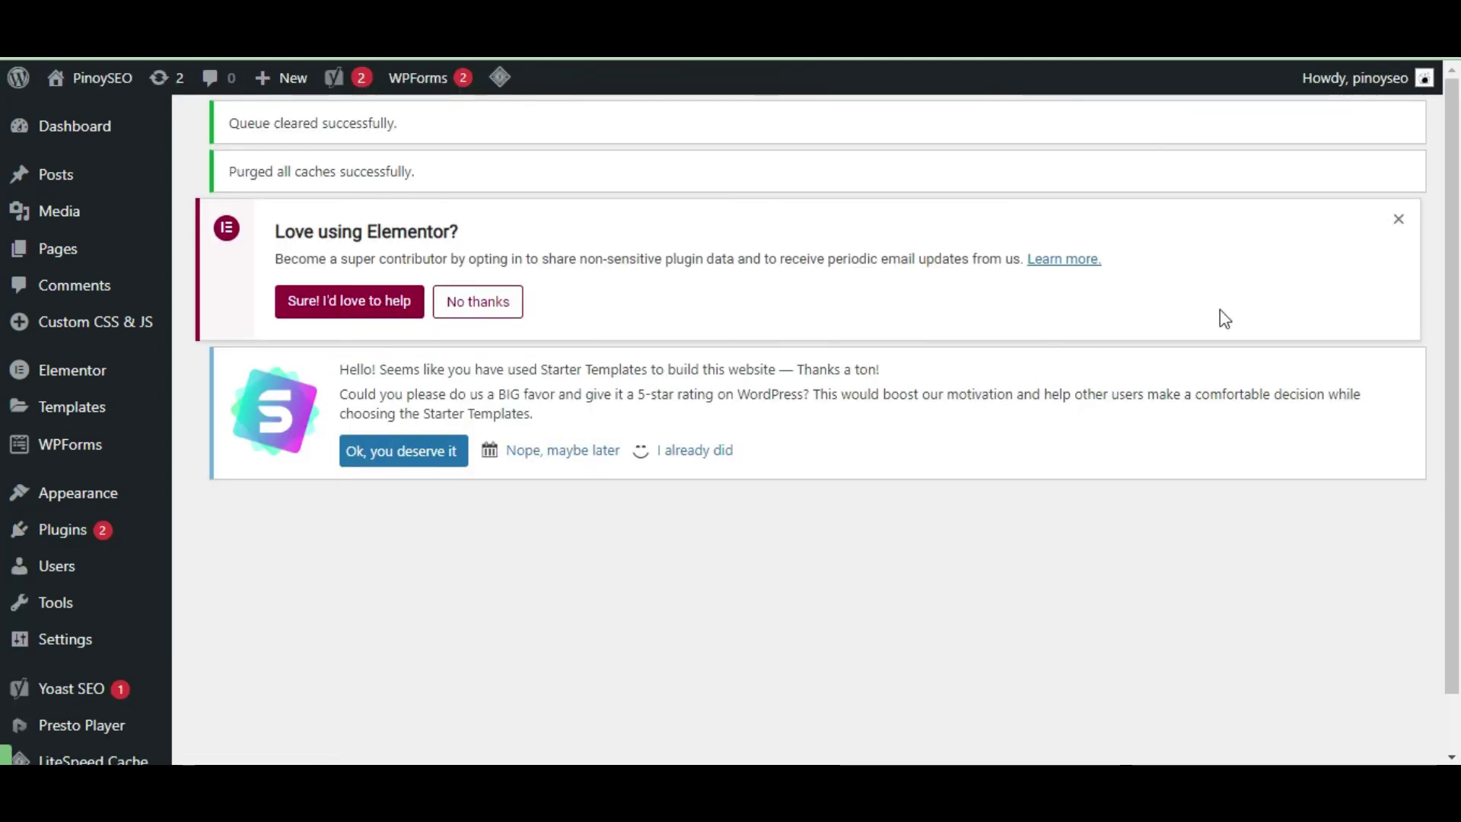
Step: Review the Yoast SEO installation page and the problems and notifications on its General dashboard
{"action": "scroll", "coordinate": [1455, 280], "scroll_direction": "down", "scroll_amount": 2}
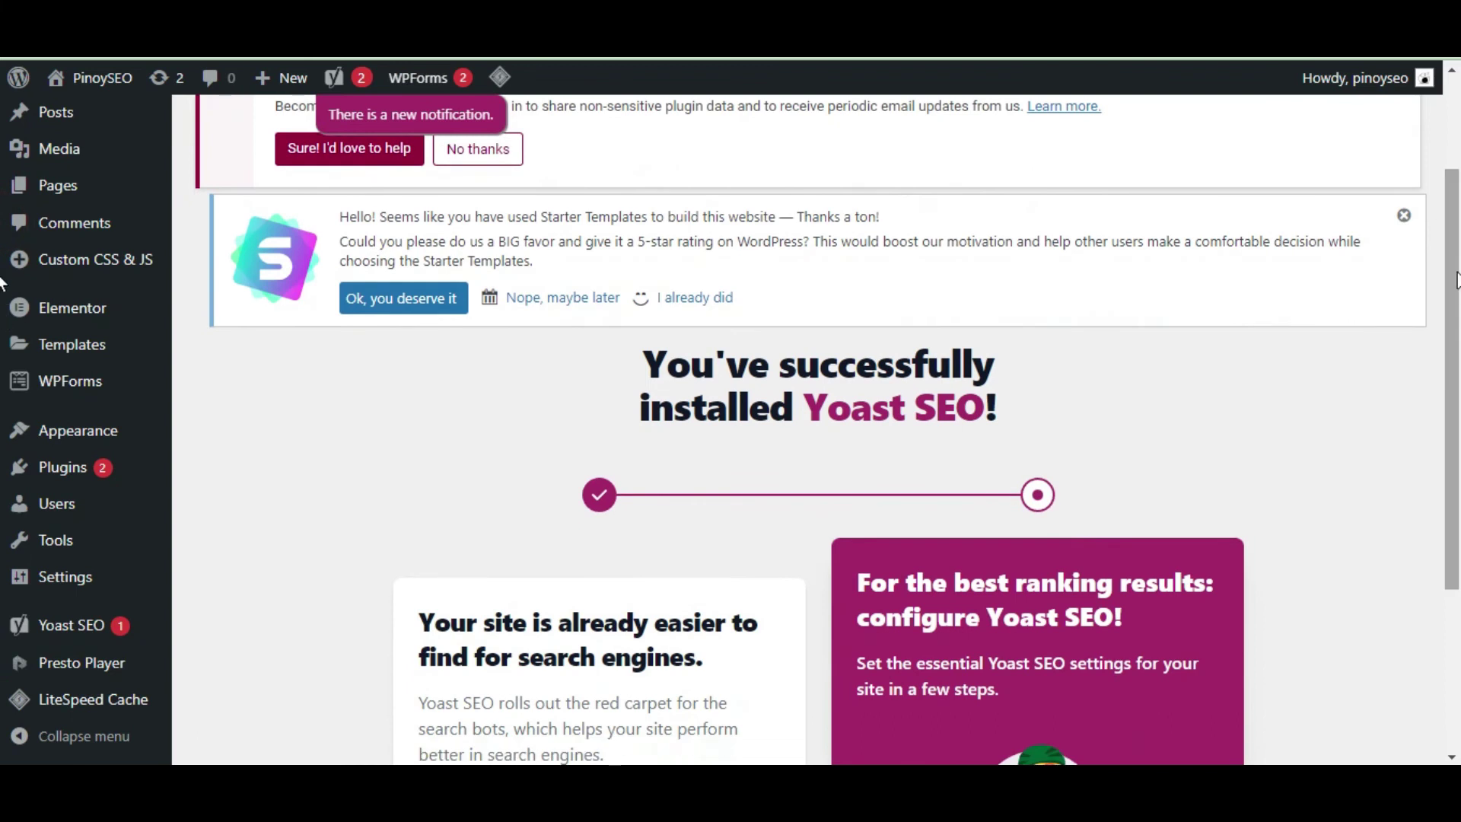
{"action": "scroll", "coordinate": [1450, 270], "scroll_direction": "down", "scroll_amount": 3}
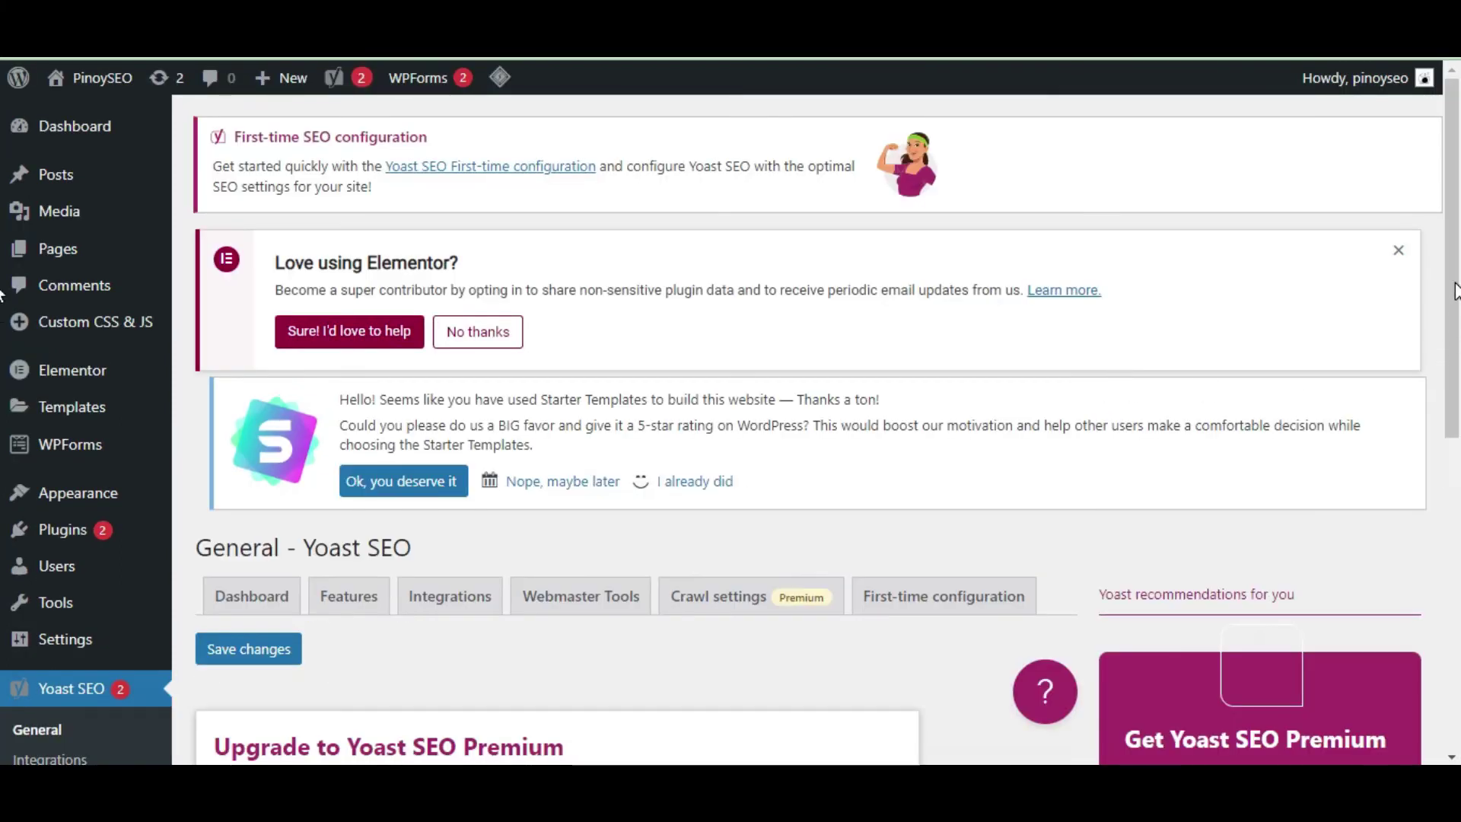
{"action": "left_click_drag", "start_coordinate": [1455, 289], "coordinate": [1457, 560]}
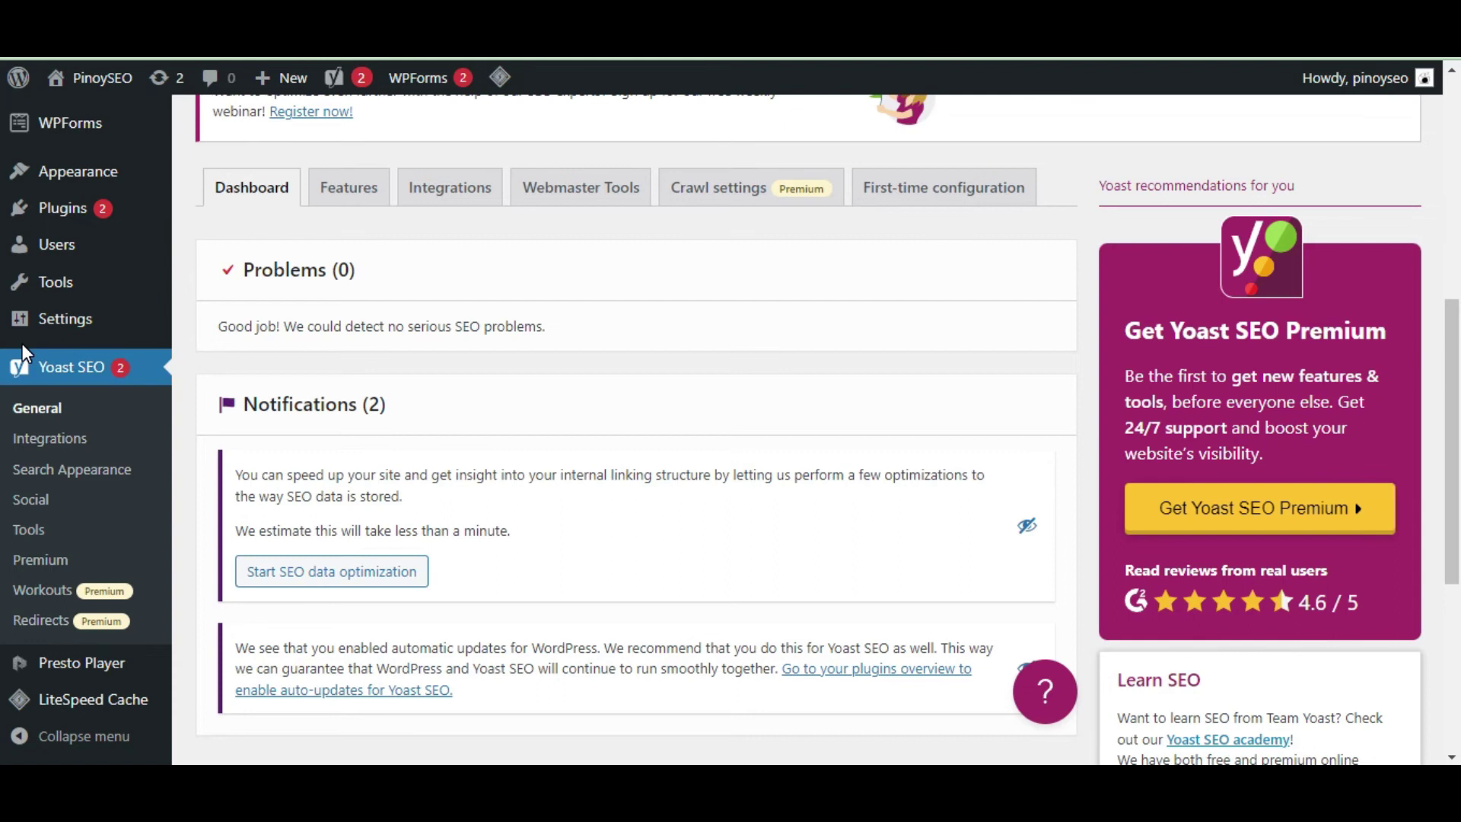
{"action": "left_click_drag", "start_coordinate": [1453, 347], "coordinate": [1457, 278]}
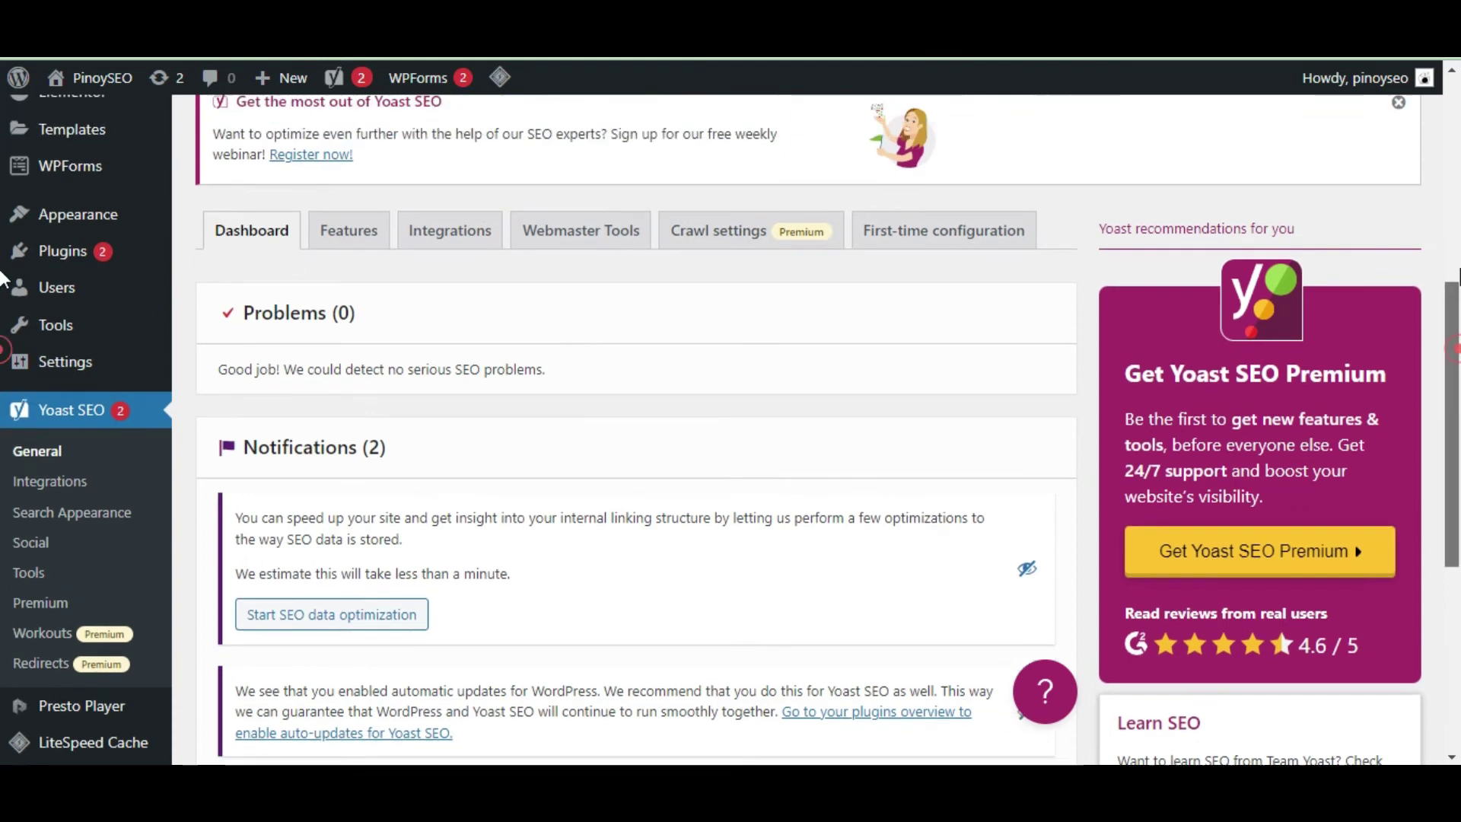
{"action": "scroll", "coordinate": [1457, 282], "scroll_direction": "up", "scroll_amount": 4}
{"action": "scroll", "coordinate": [1457, 342], "scroll_direction": "down", "scroll_amount": 6}
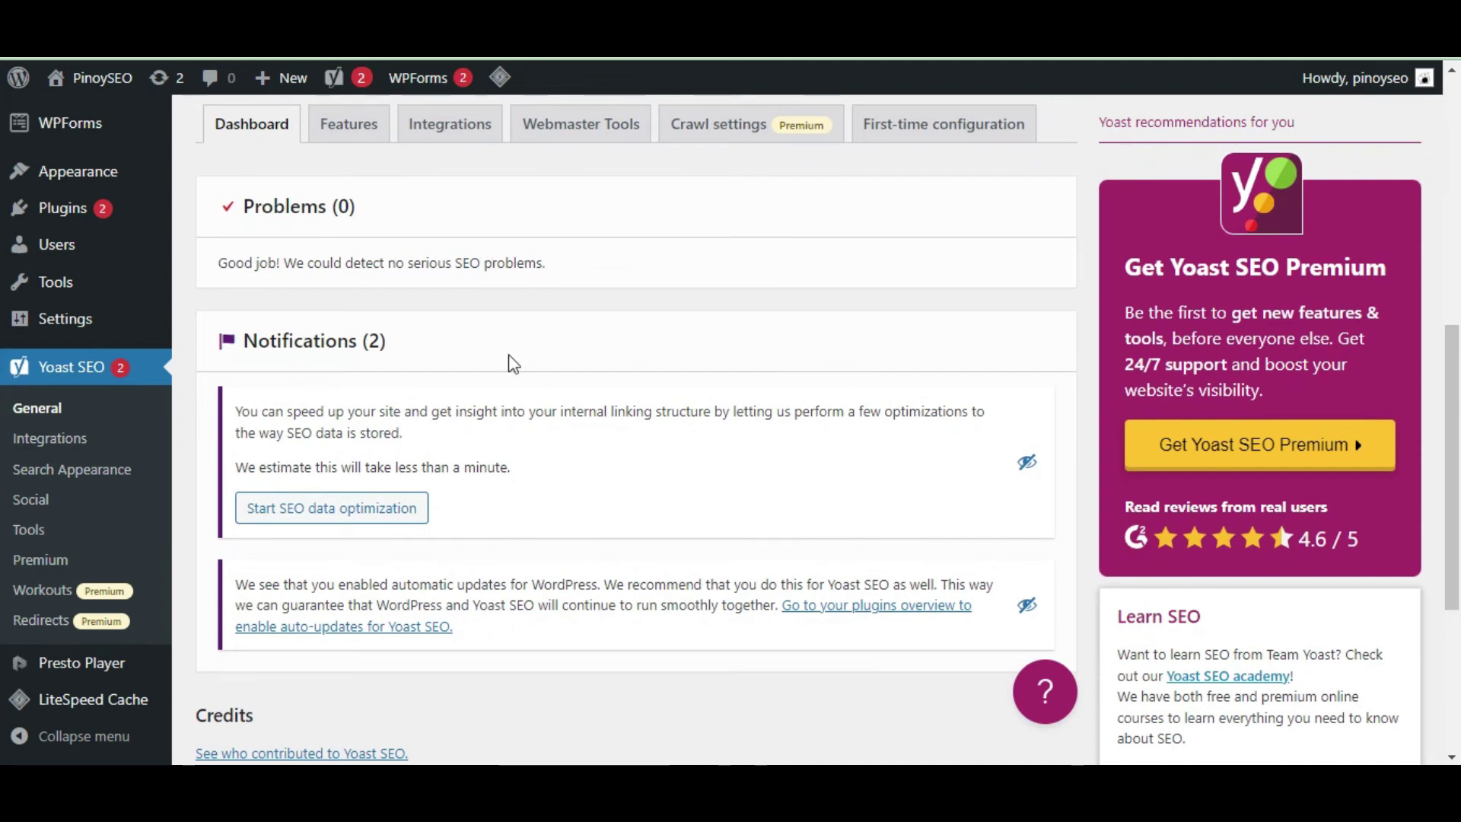
Step: Open the Yoast SEO Tools page and review its built-in tools
{"action": "left_click", "coordinate": [33, 542]}
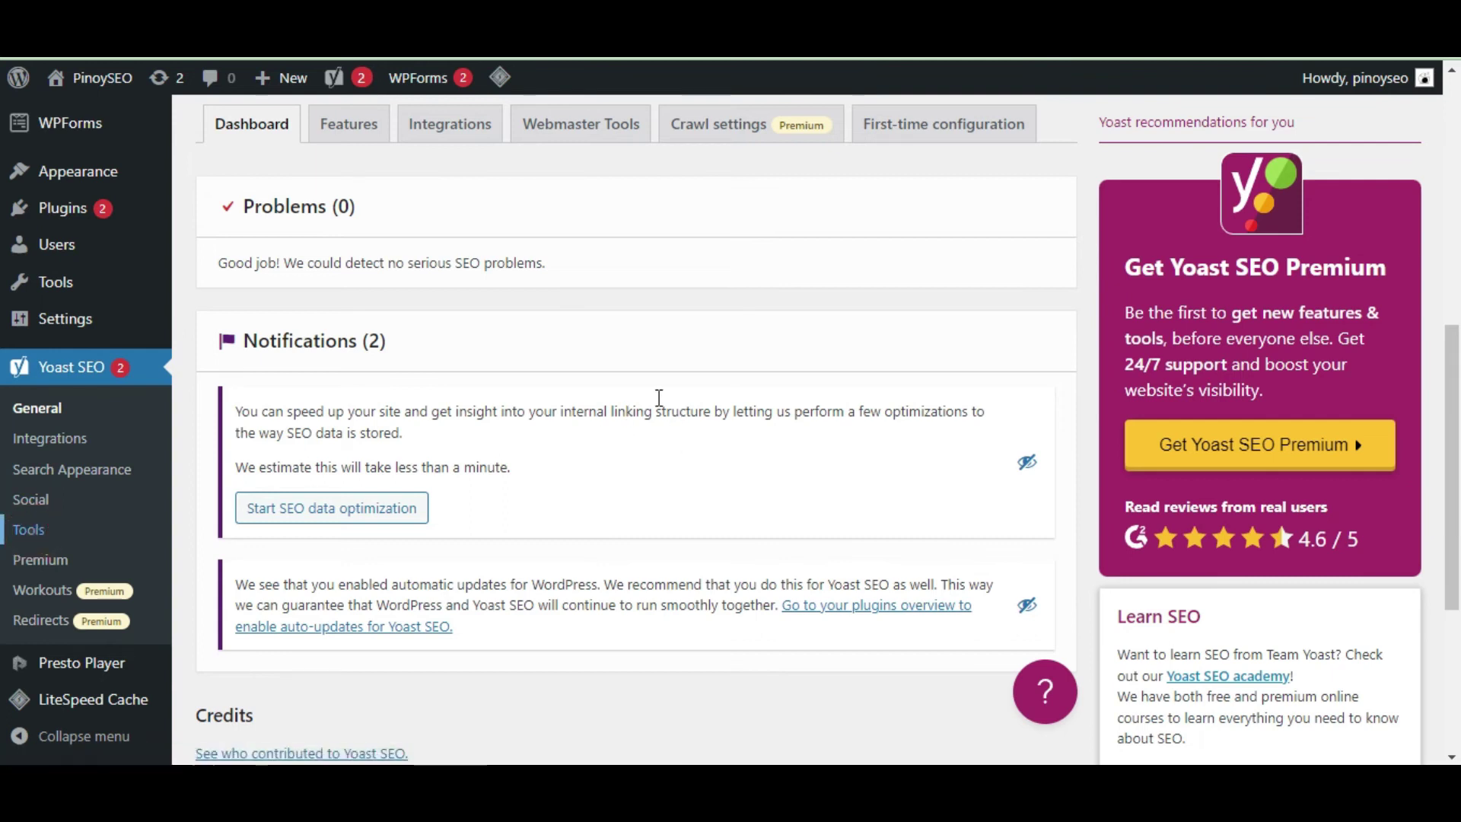
{"action": "scroll", "coordinate": [4, 426], "scroll_direction": "down", "scroll_amount": 6}
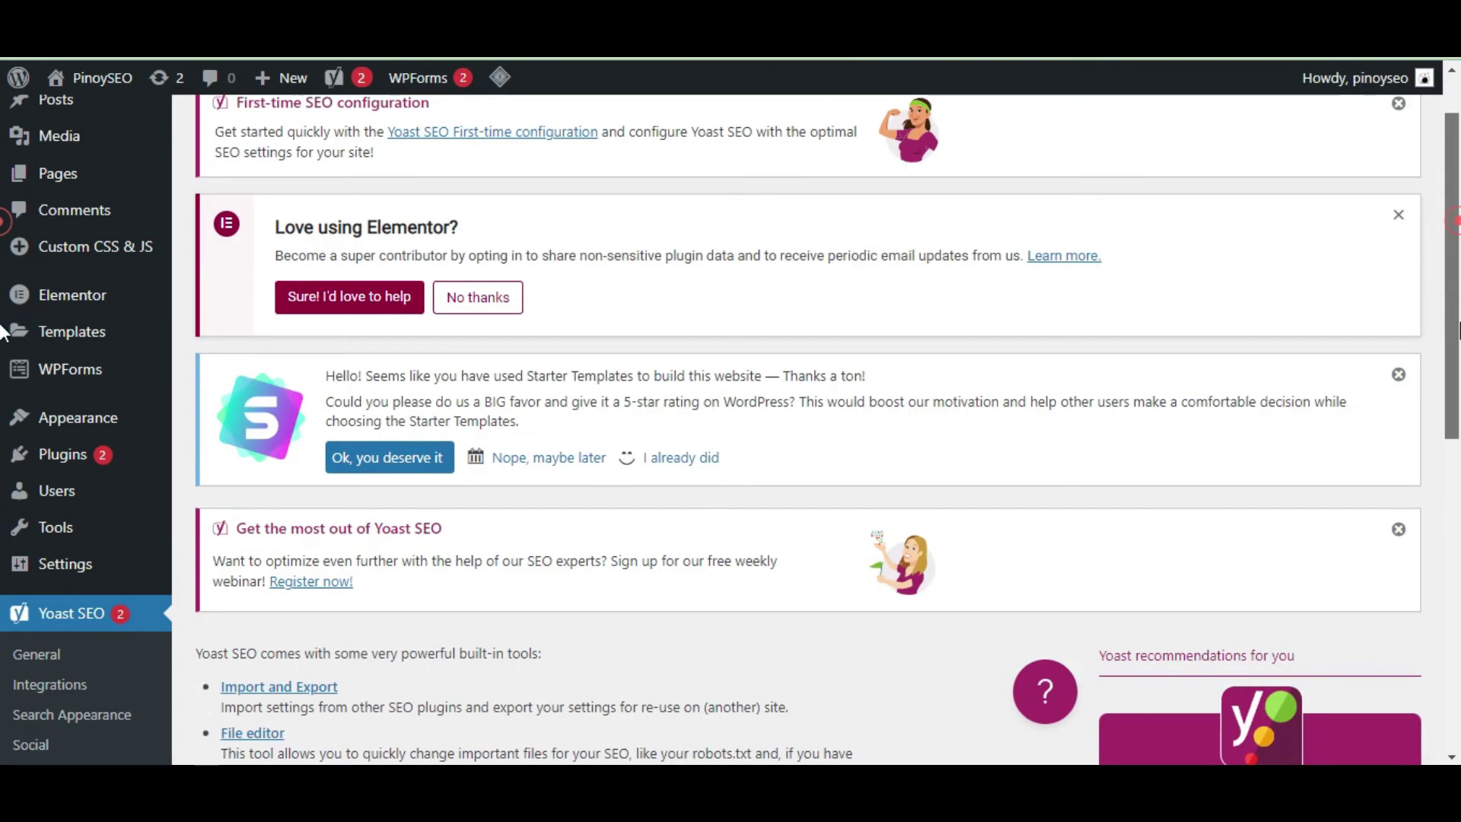
{"action": "scroll", "coordinate": [3, 427], "scroll_direction": "down", "scroll_amount": 4}
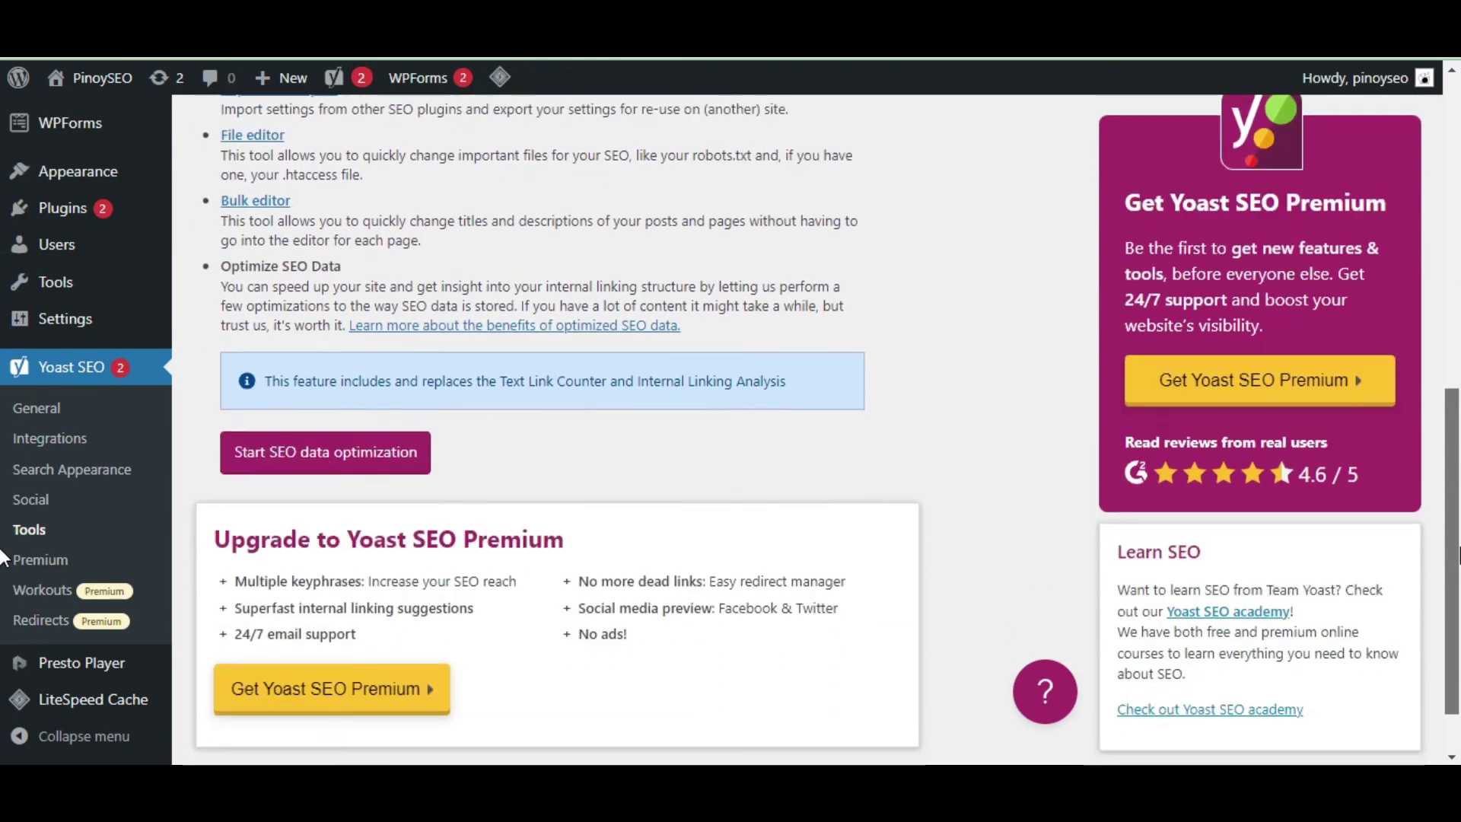
{"action": "scroll", "coordinate": [4, 368], "scroll_direction": "up", "scroll_amount": 6}
{"action": "scroll", "coordinate": [3, 368], "scroll_direction": "up", "scroll_amount": 5}
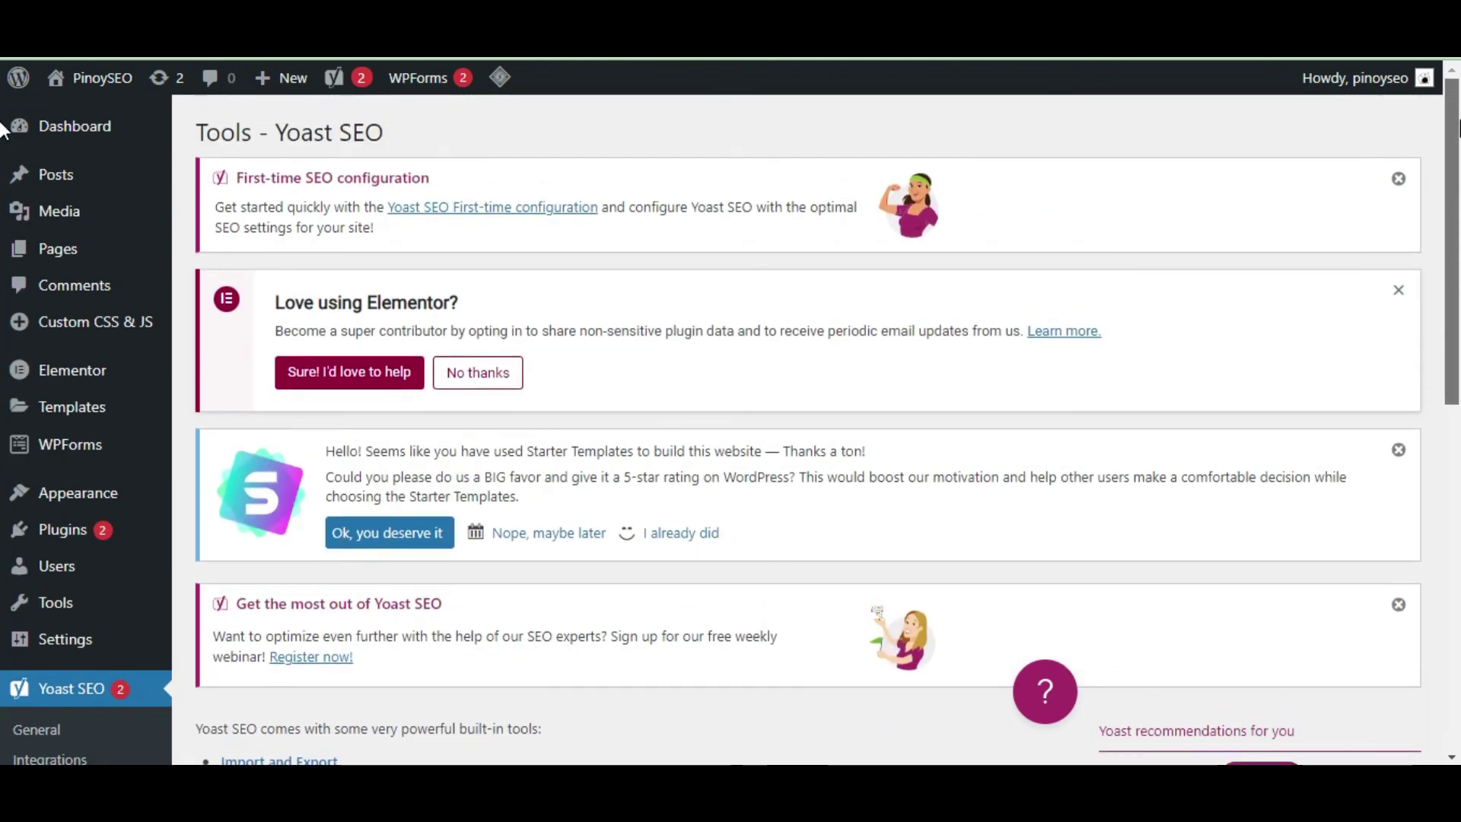
{"action": "scroll", "coordinate": [4, 342], "scroll_direction": "down", "scroll_amount": 4}
Step: Open Yoast SEO's Search Appearance settings and examine the title separator, homepage, and Knowledge Graph & Schema.org sections
{"action": "left_click", "coordinate": [51, 589]}
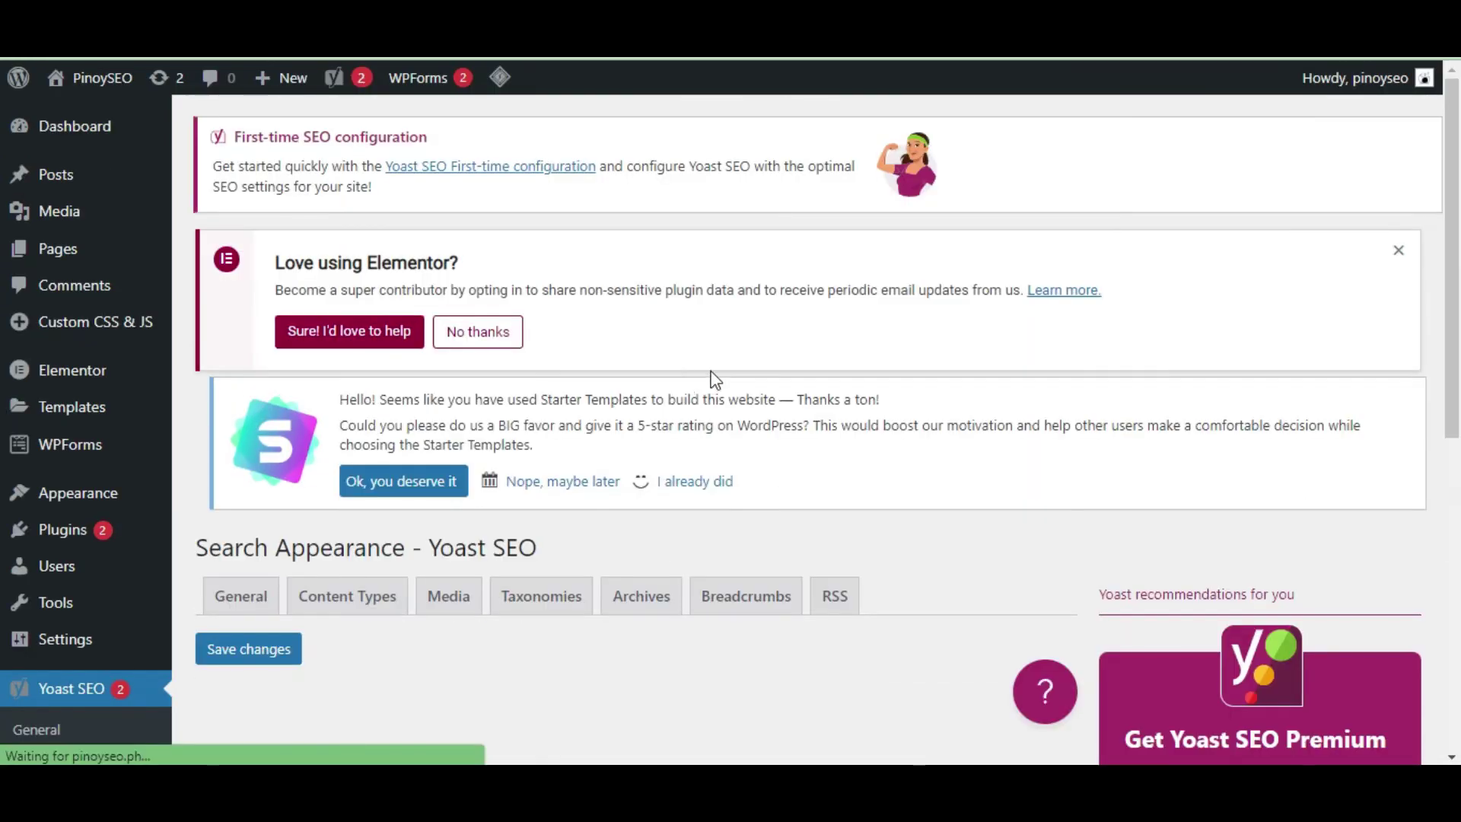
{"action": "scroll", "coordinate": [2, 380], "scroll_direction": "down", "scroll_amount": 4}
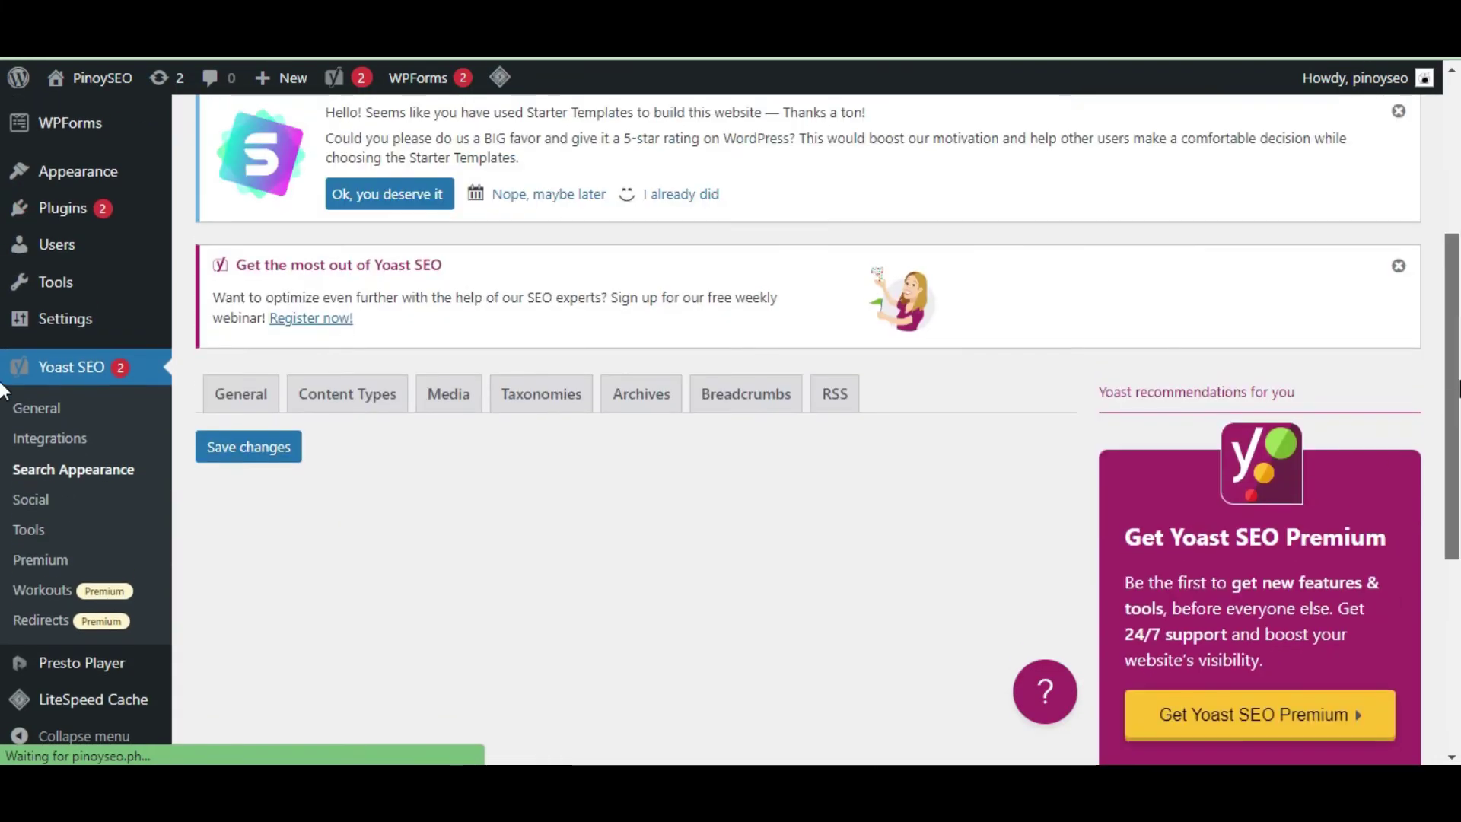
{"action": "scroll", "coordinate": [2, 538], "scroll_direction": "down", "scroll_amount": 6}
{"action": "scroll", "coordinate": [2, 538], "scroll_direction": "down", "scroll_amount": 1}
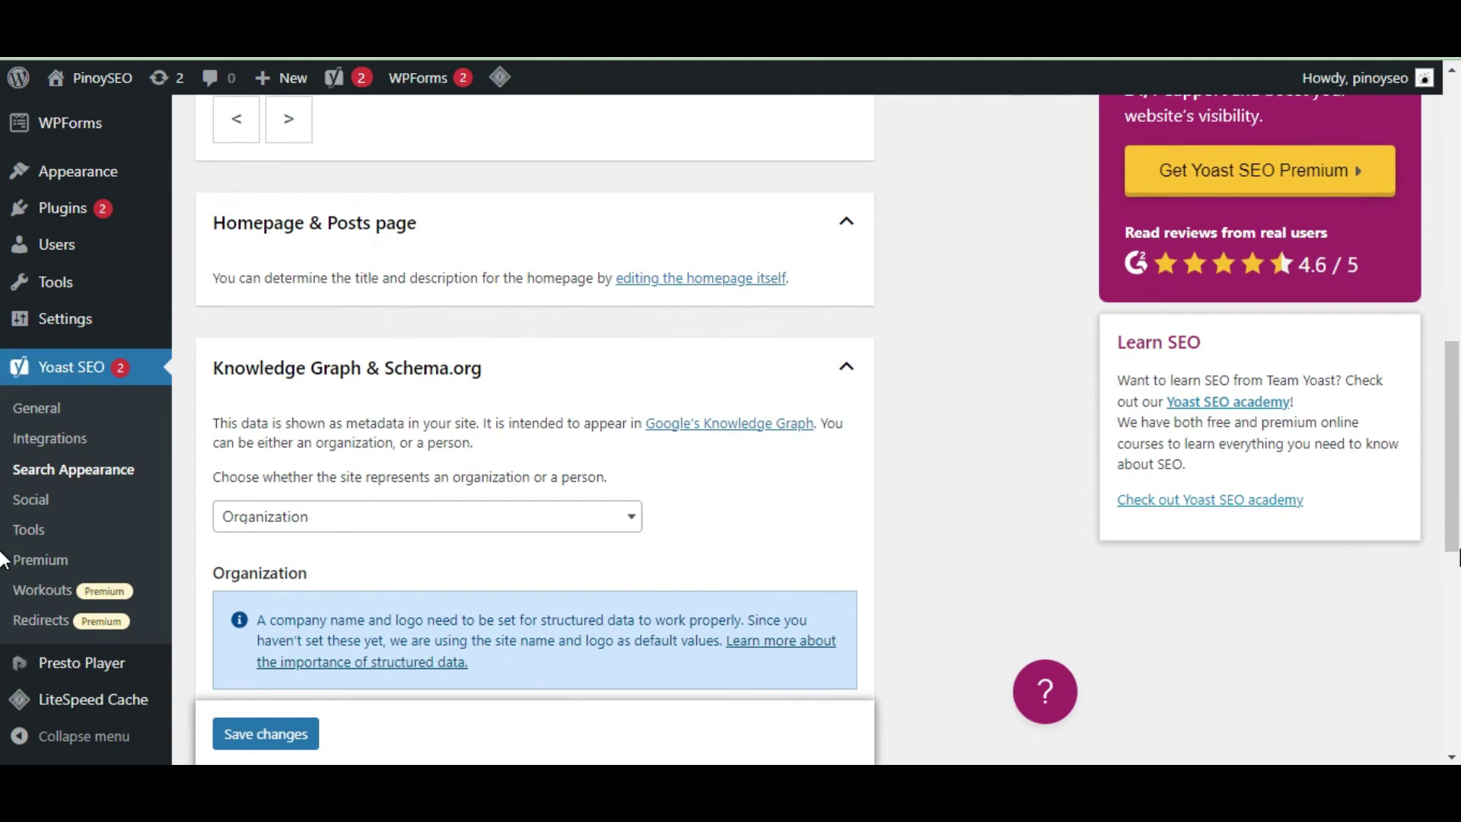
{"action": "scroll", "coordinate": [2, 647], "scroll_direction": "down", "scroll_amount": 5}
{"action": "scroll", "coordinate": [2, 680], "scroll_direction": "down", "scroll_amount": 3}
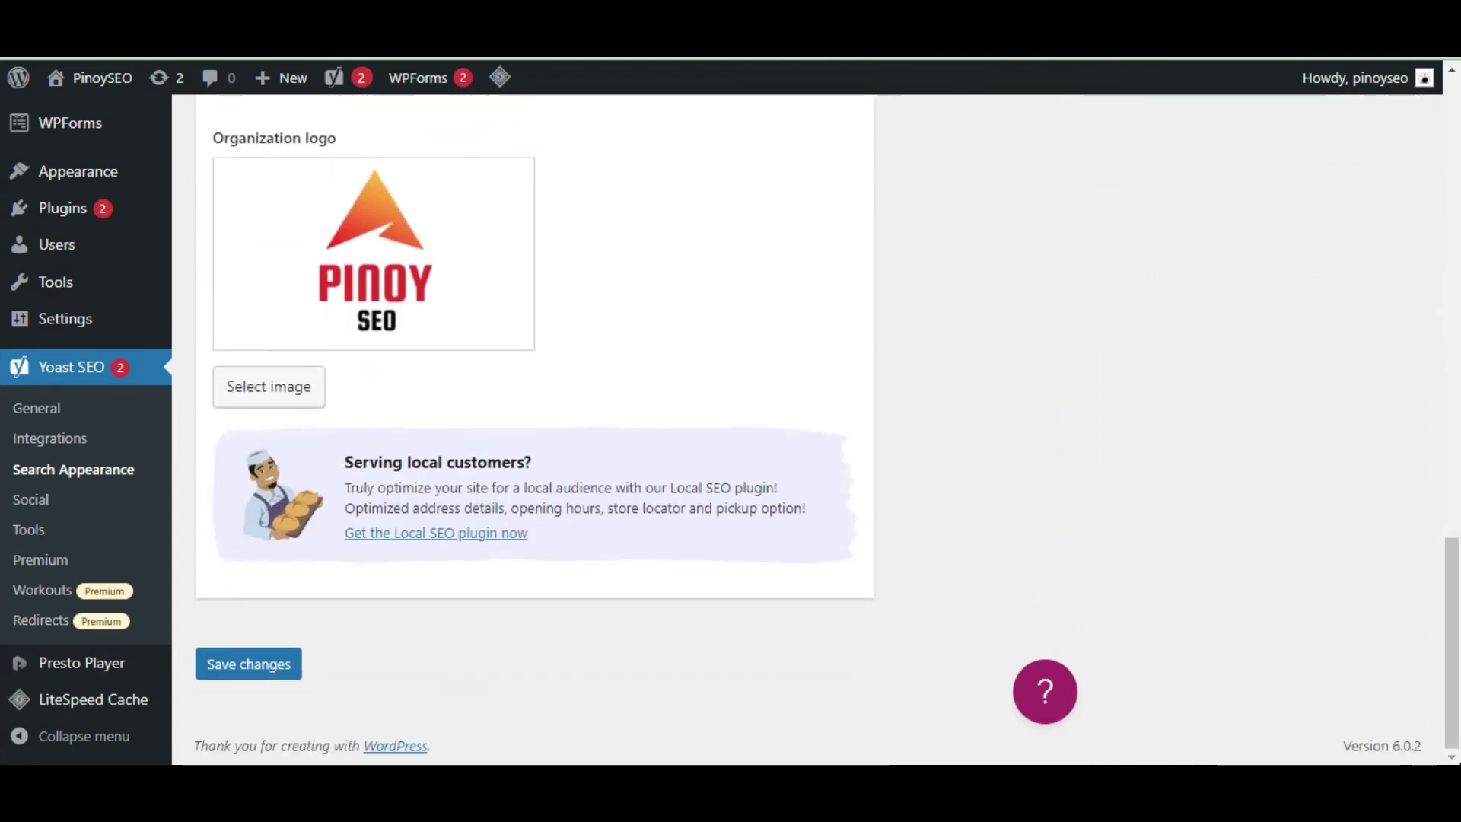
{"action": "scroll", "coordinate": [2, 487], "scroll_direction": "up", "scroll_amount": 10}
{"action": "scroll", "coordinate": [2, 487], "scroll_direction": "up", "scroll_amount": 3}
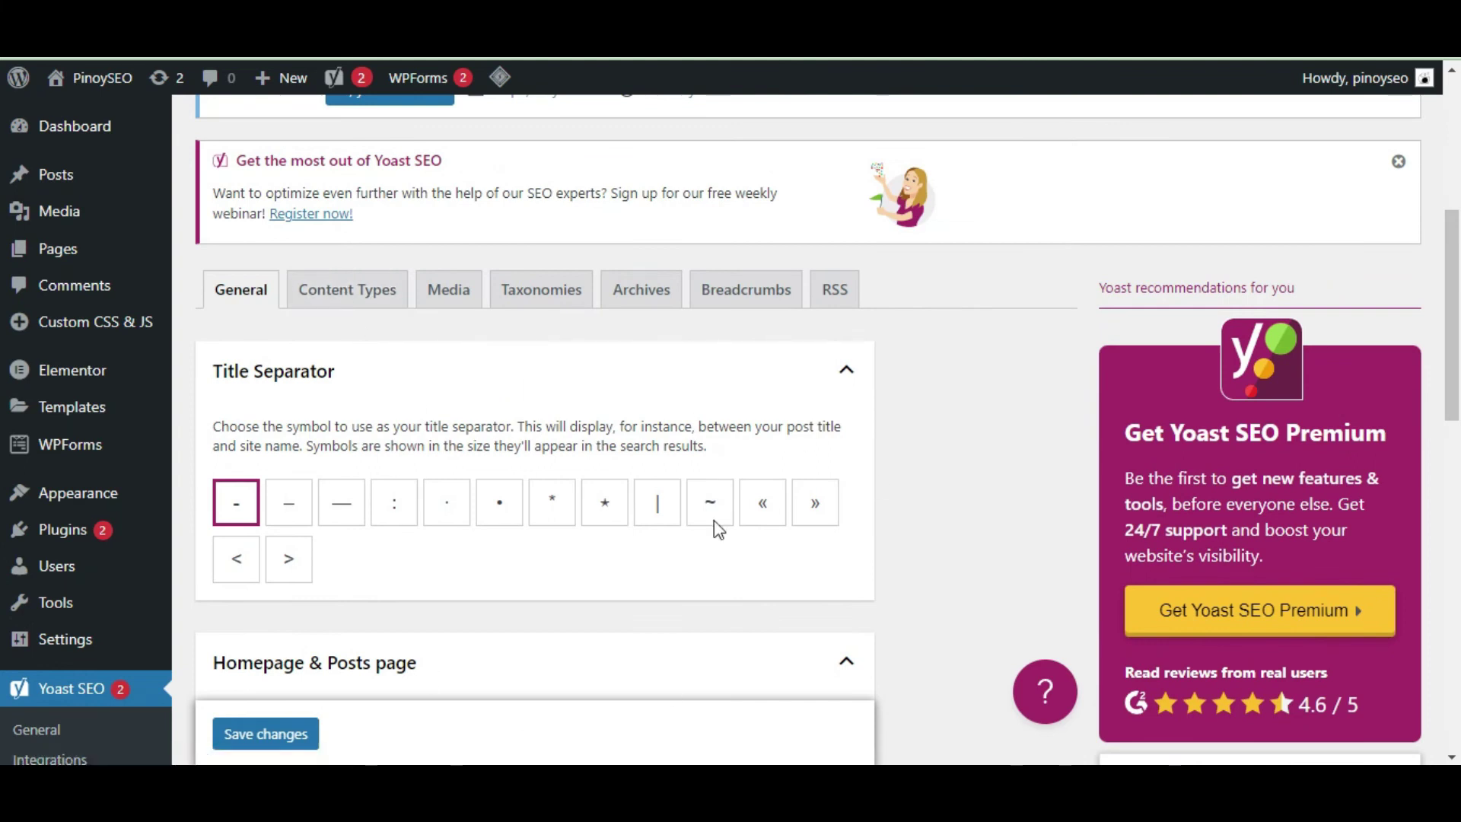
{"action": "scroll", "coordinate": [4, 473], "scroll_direction": "up", "scroll_amount": 6}
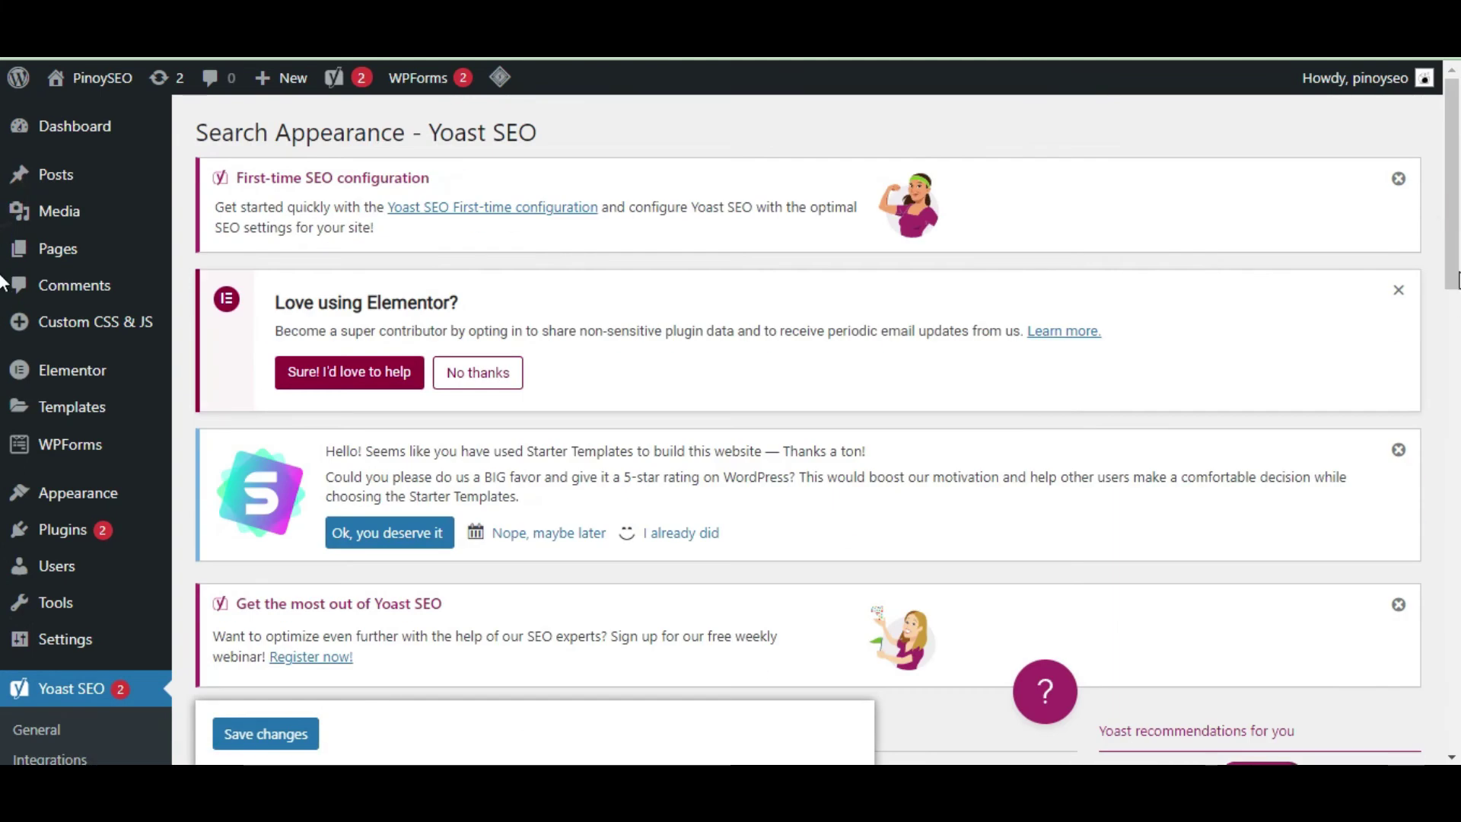
{"action": "scroll", "coordinate": [4, 474], "scroll_direction": "down", "scroll_amount": 10}
{"action": "scroll", "coordinate": [3, 473], "scroll_direction": "down", "scroll_amount": 8}
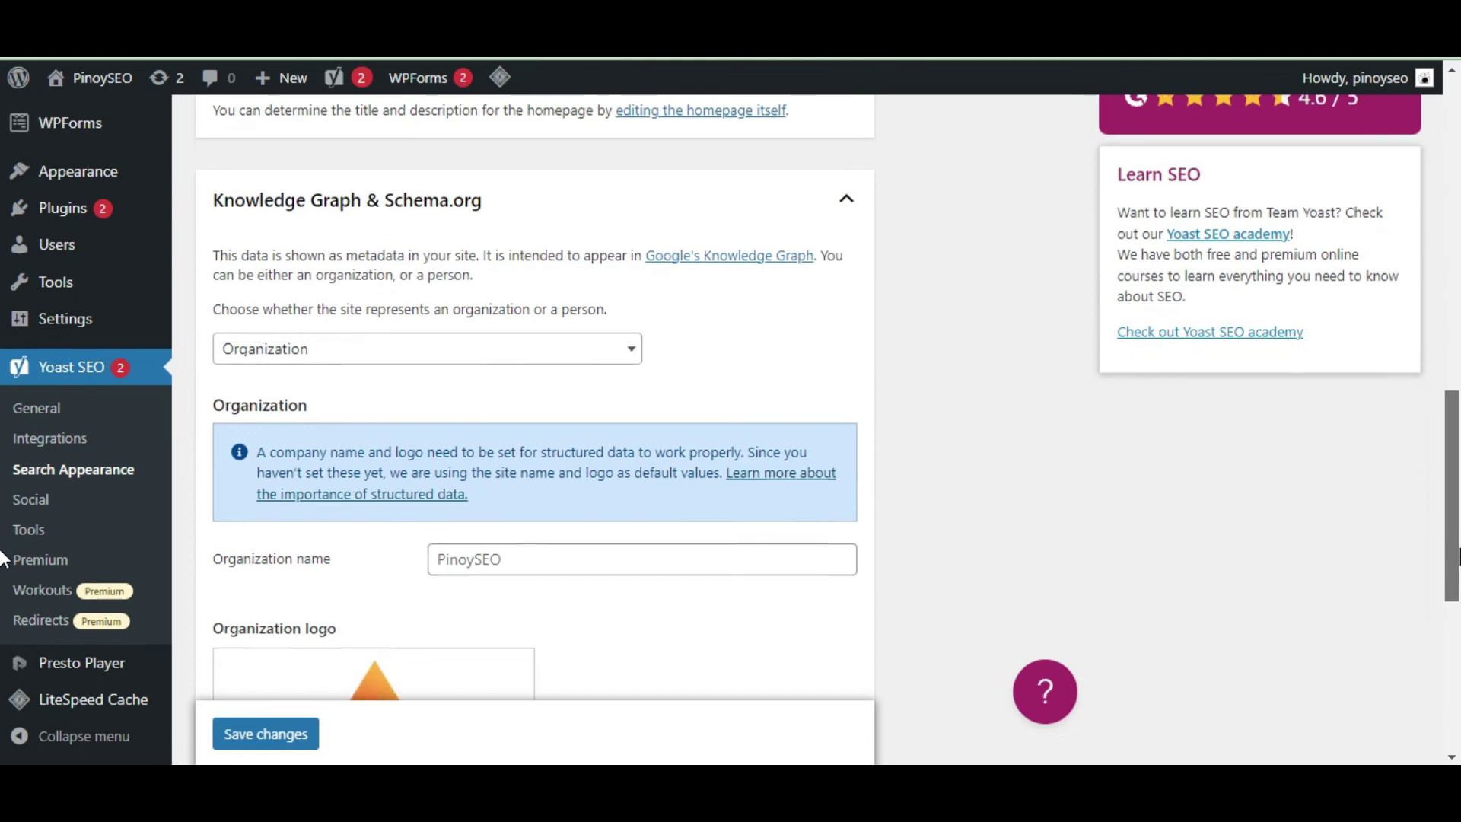
{"action": "scroll", "coordinate": [3, 670], "scroll_direction": "up", "scroll_amount": 8}
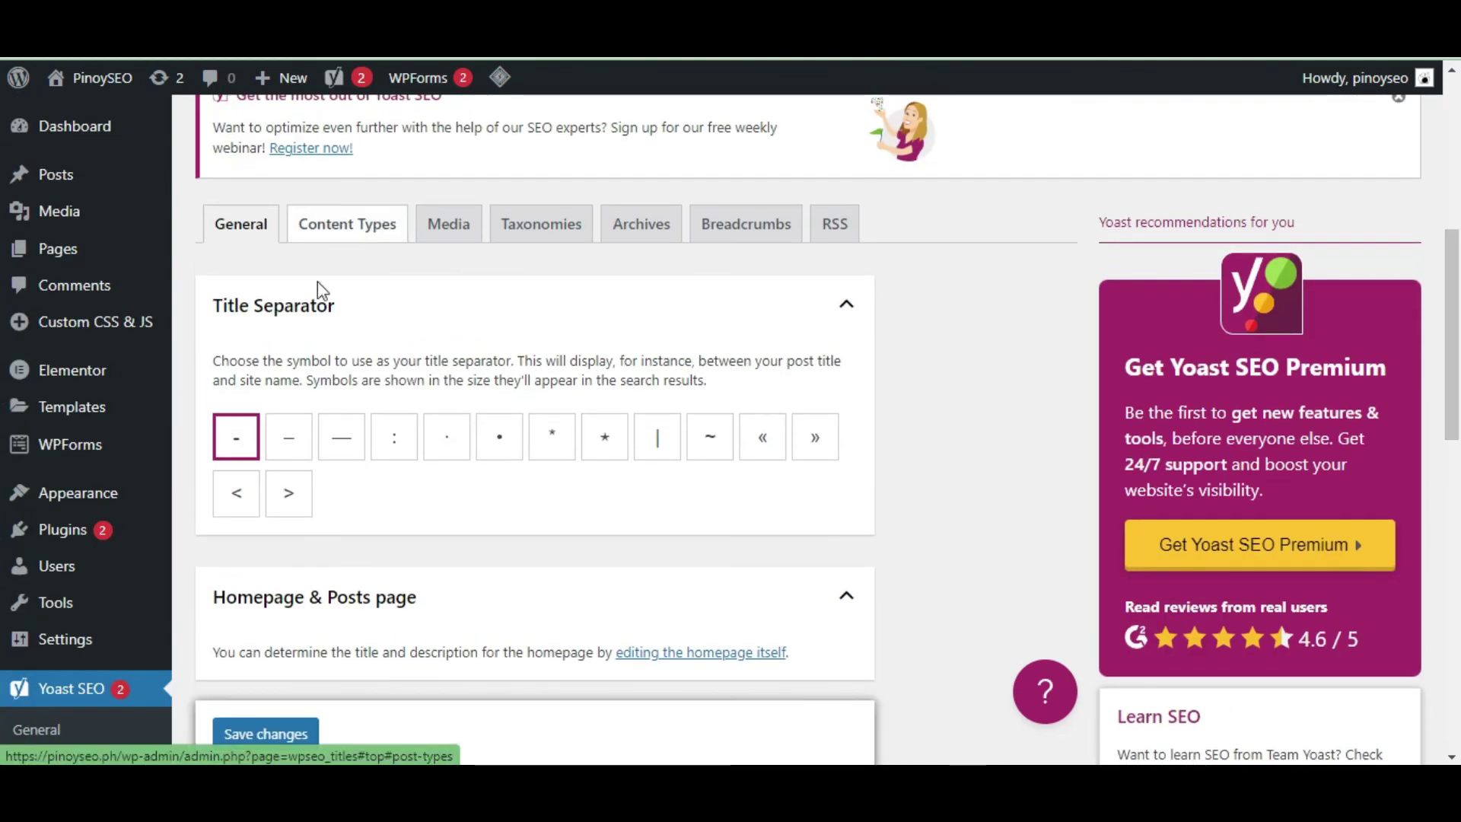
{"action": "scroll", "coordinate": [4, 274], "scroll_direction": "down", "scroll_amount": 4}
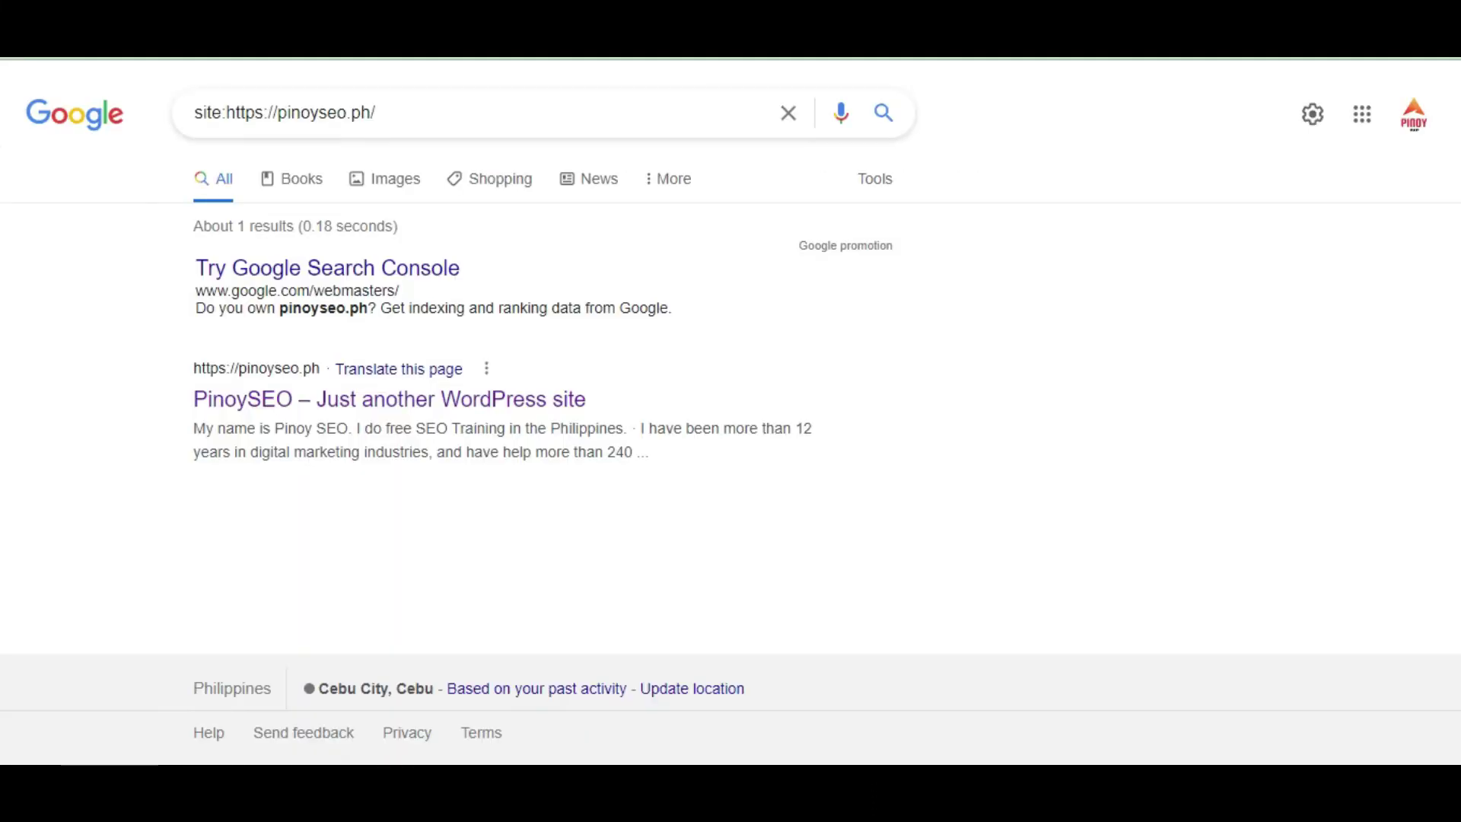
Step: Open the site's XML sitemap at pinoyseo.ph/sitemap.xml in a new browser tab
{"action": "key", "text": "ctrl+t"}
{"action": "type", "text": "pinoyseo.ph/"}
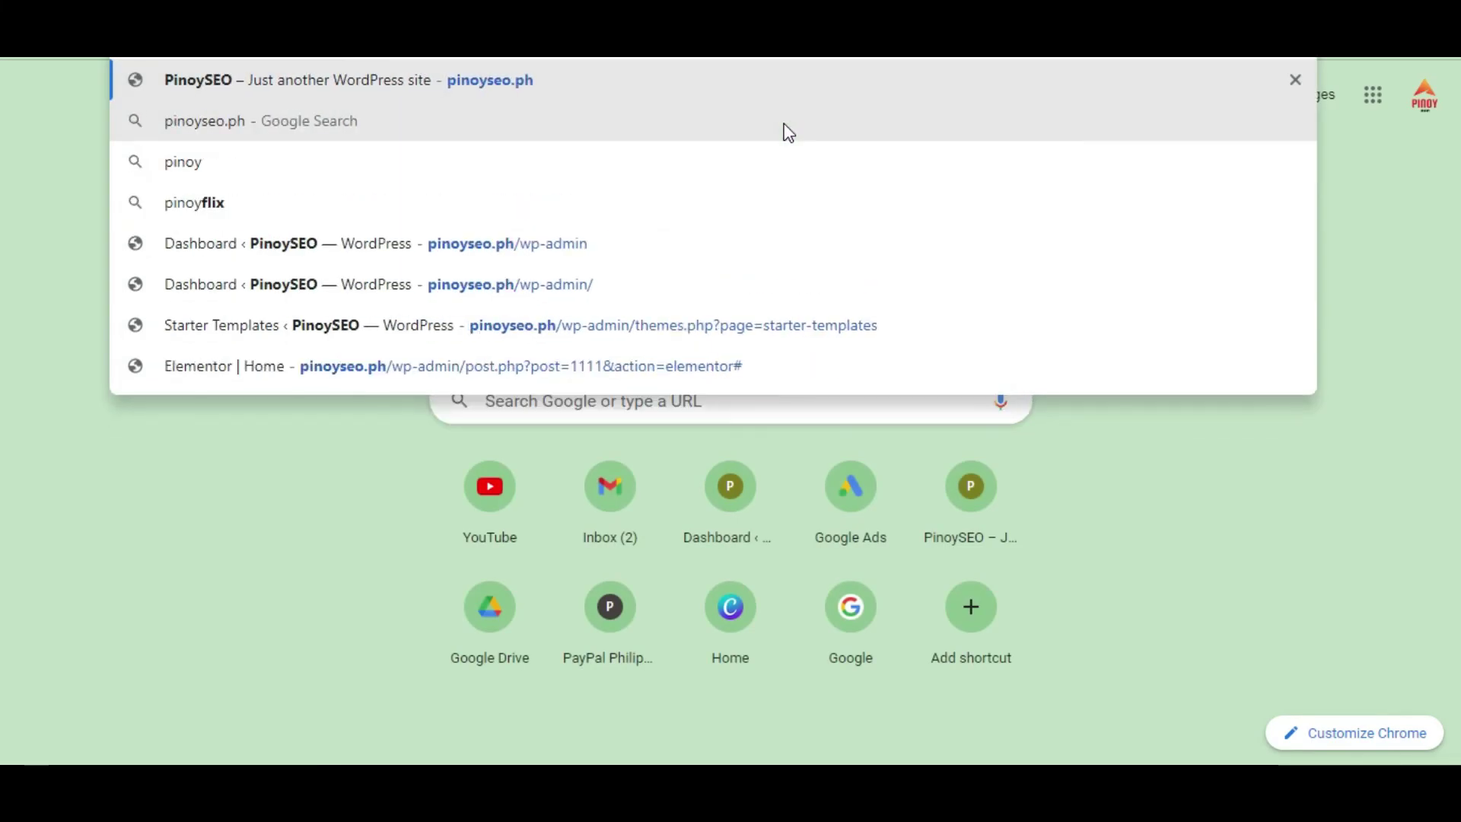
{"action": "type", "text": "sitemap"}
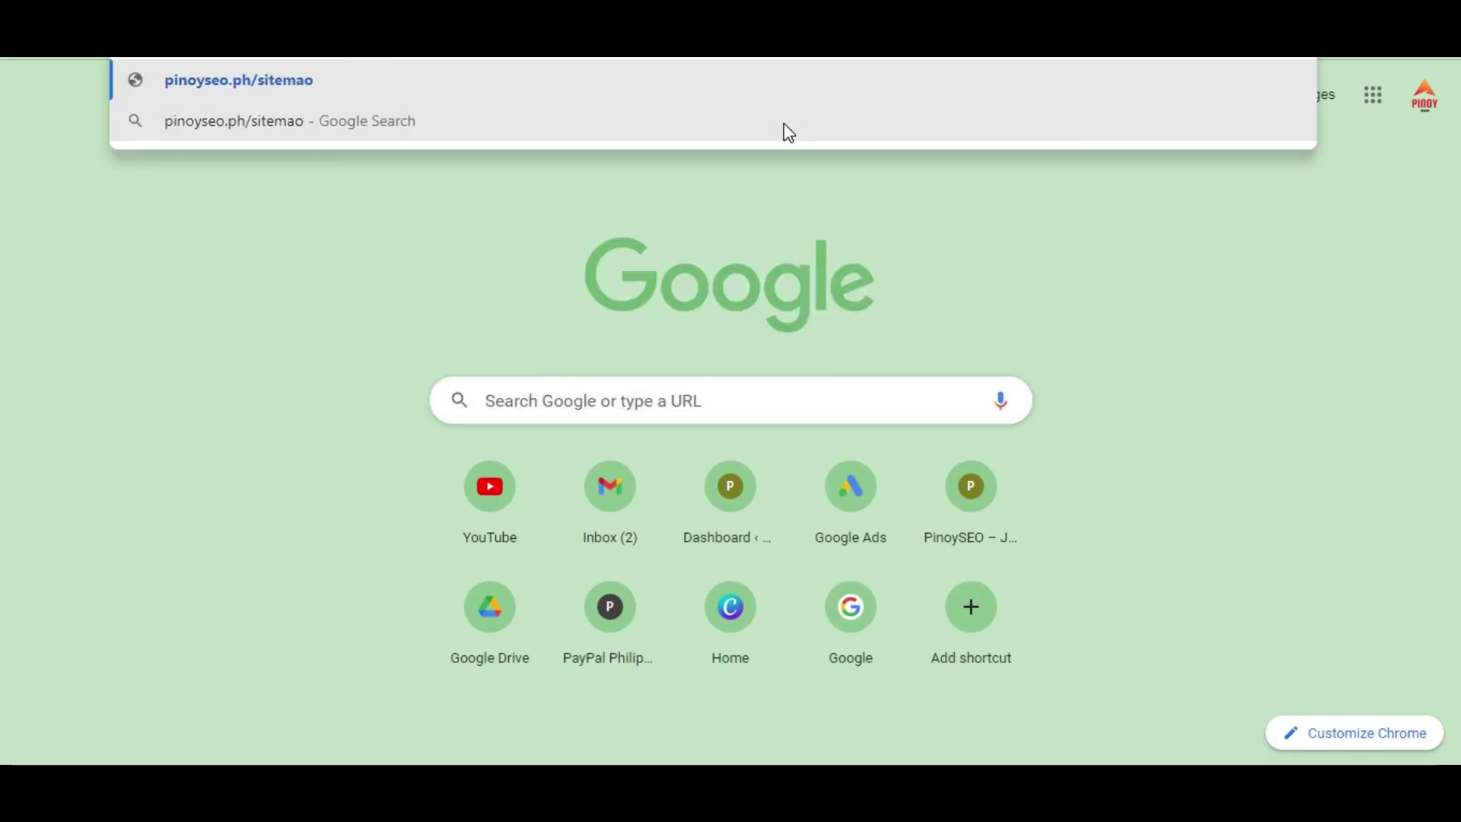
{"action": "type", "text": ".xml"}
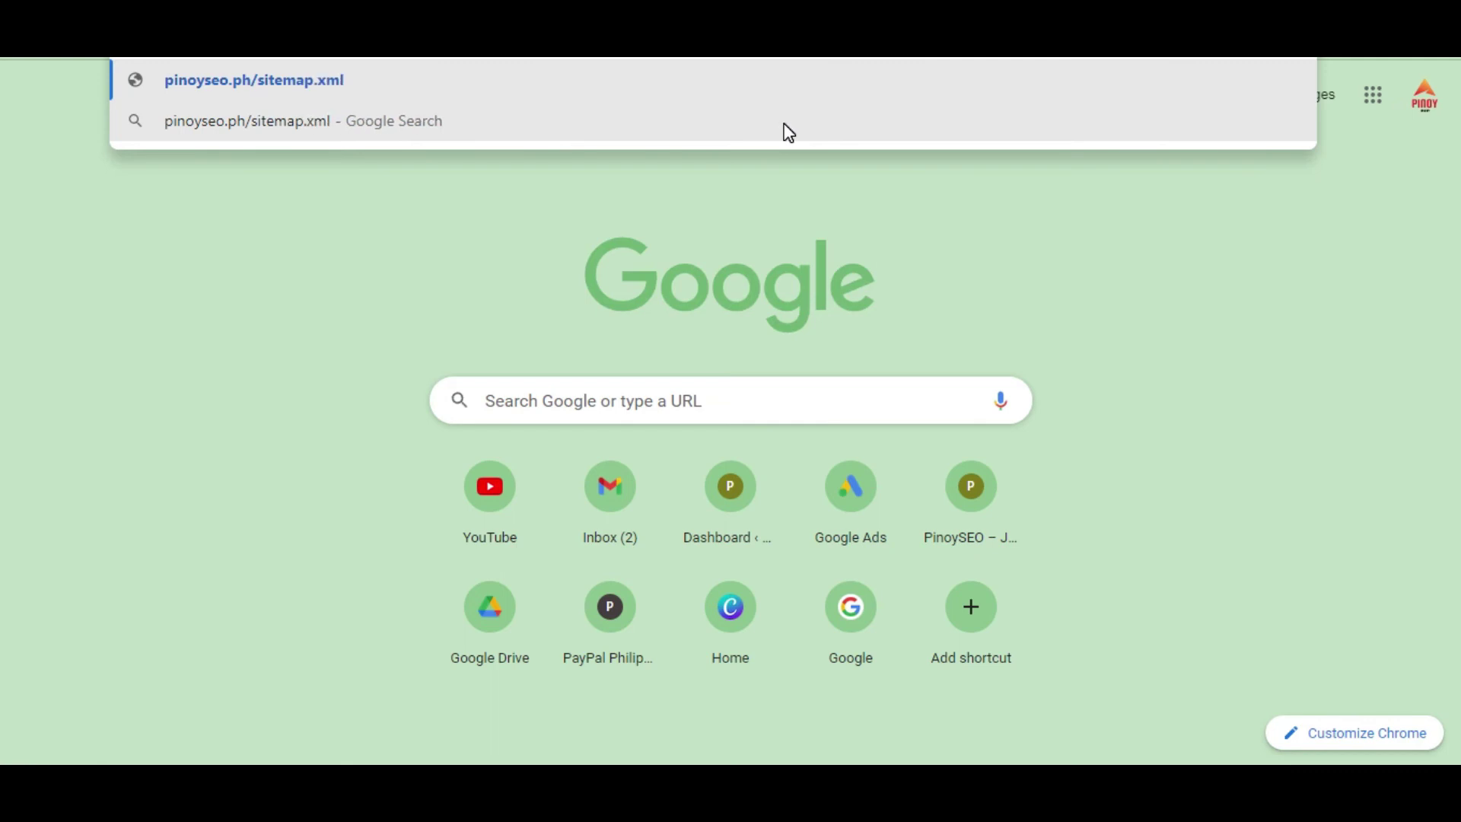
{"action": "key", "text": "Return"}
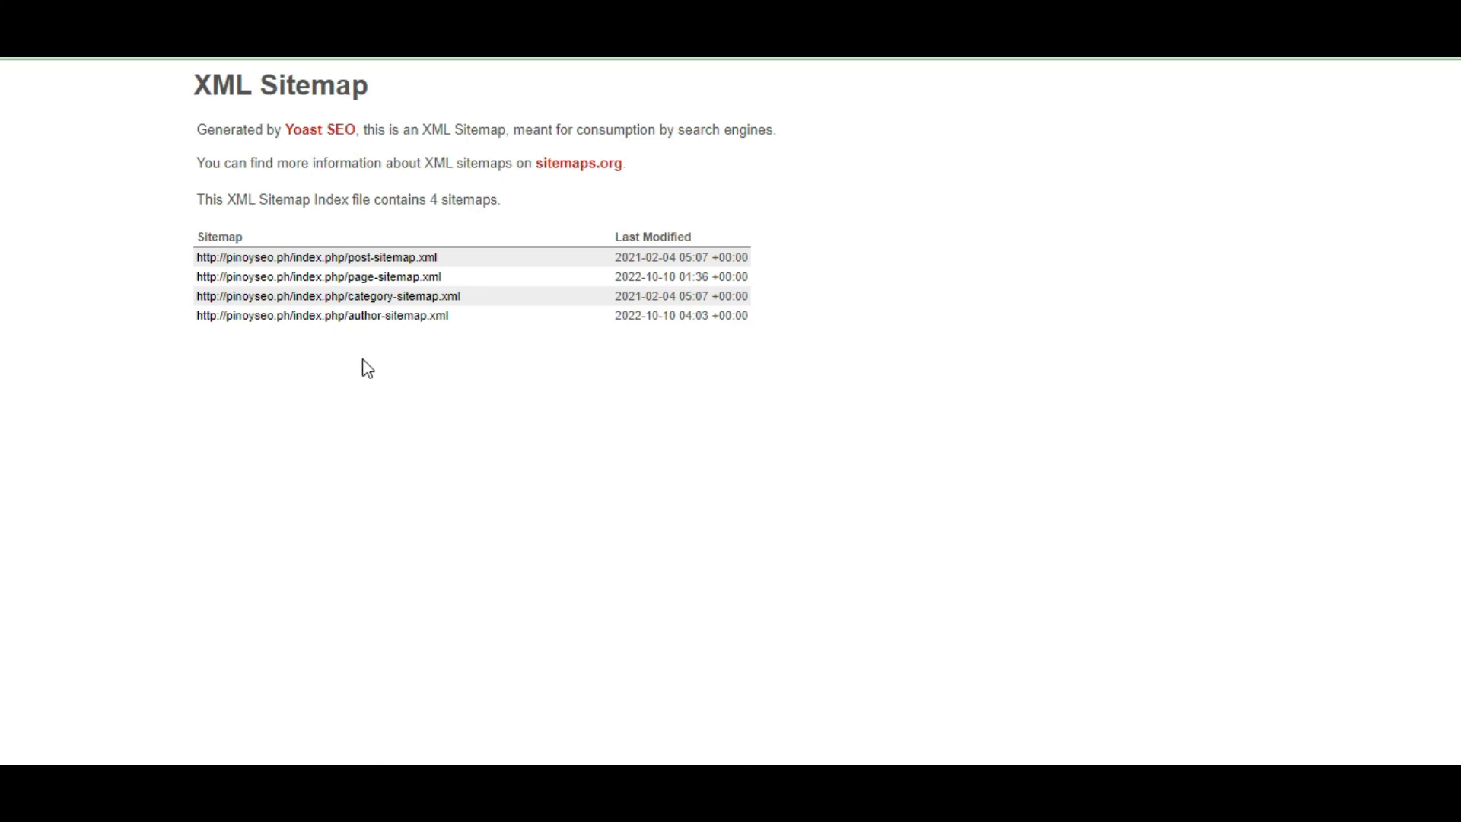
Step: Examine the URLs in the post sitemap and the page sitemap, returning to the sitemap index after each
{"action": "left_click", "coordinate": [286, 259]}
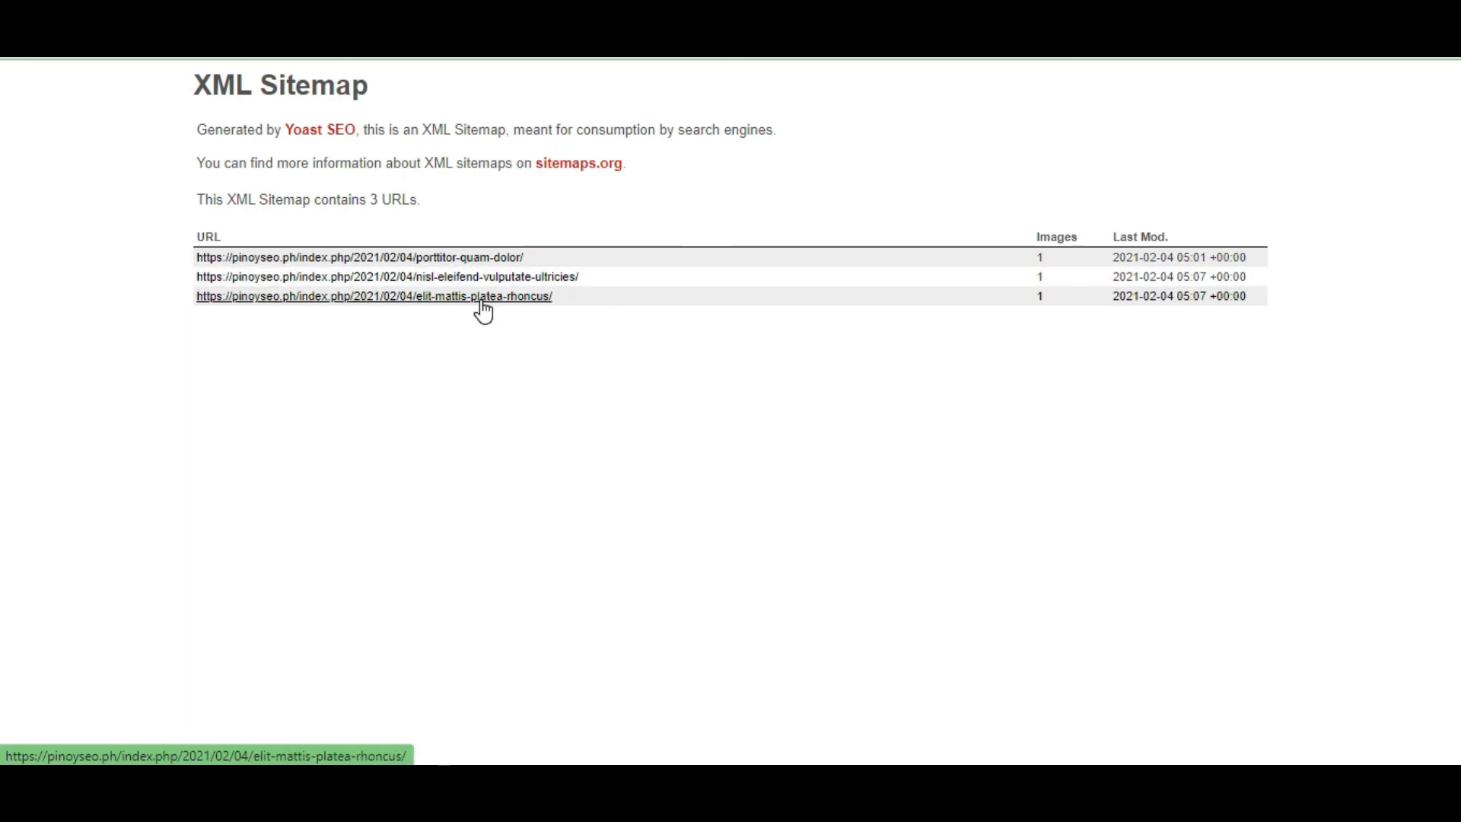
{"action": "left_click_drag", "start_coordinate": [329, 199], "coordinate": [402, 199]}
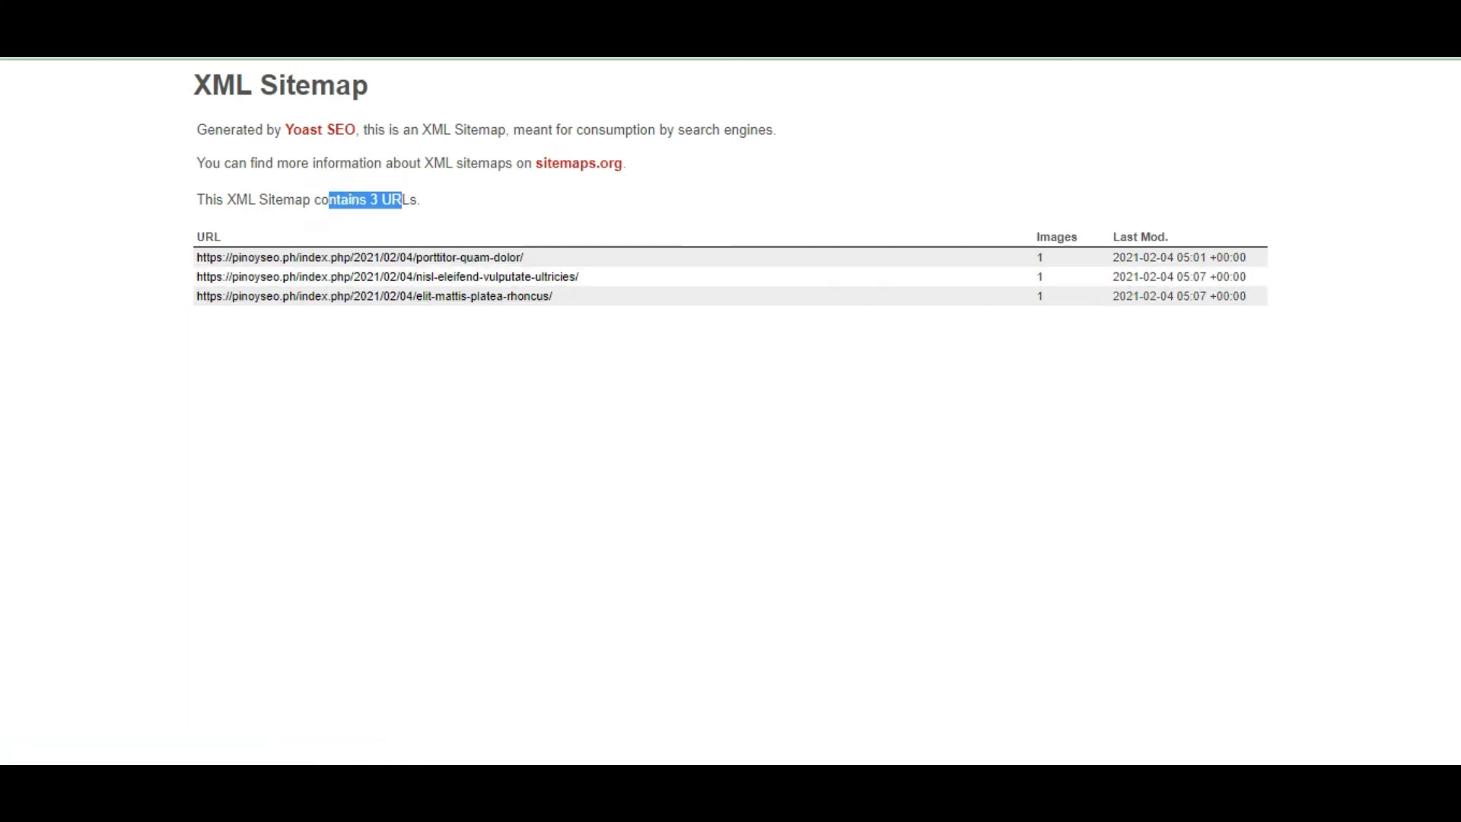
{"action": "key", "text": "alt+Left"}
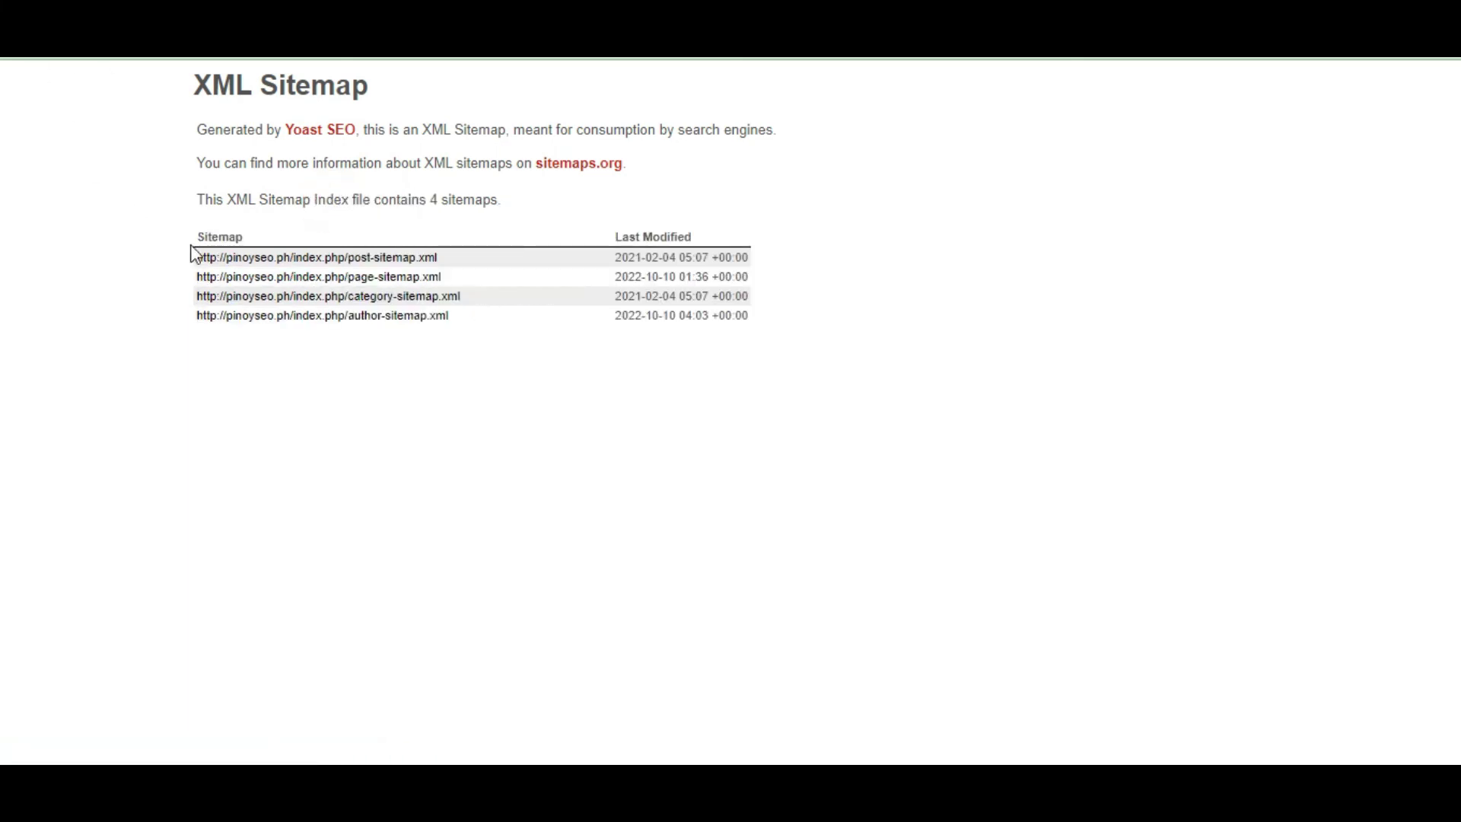
{"action": "left_click", "coordinate": [366, 279]}
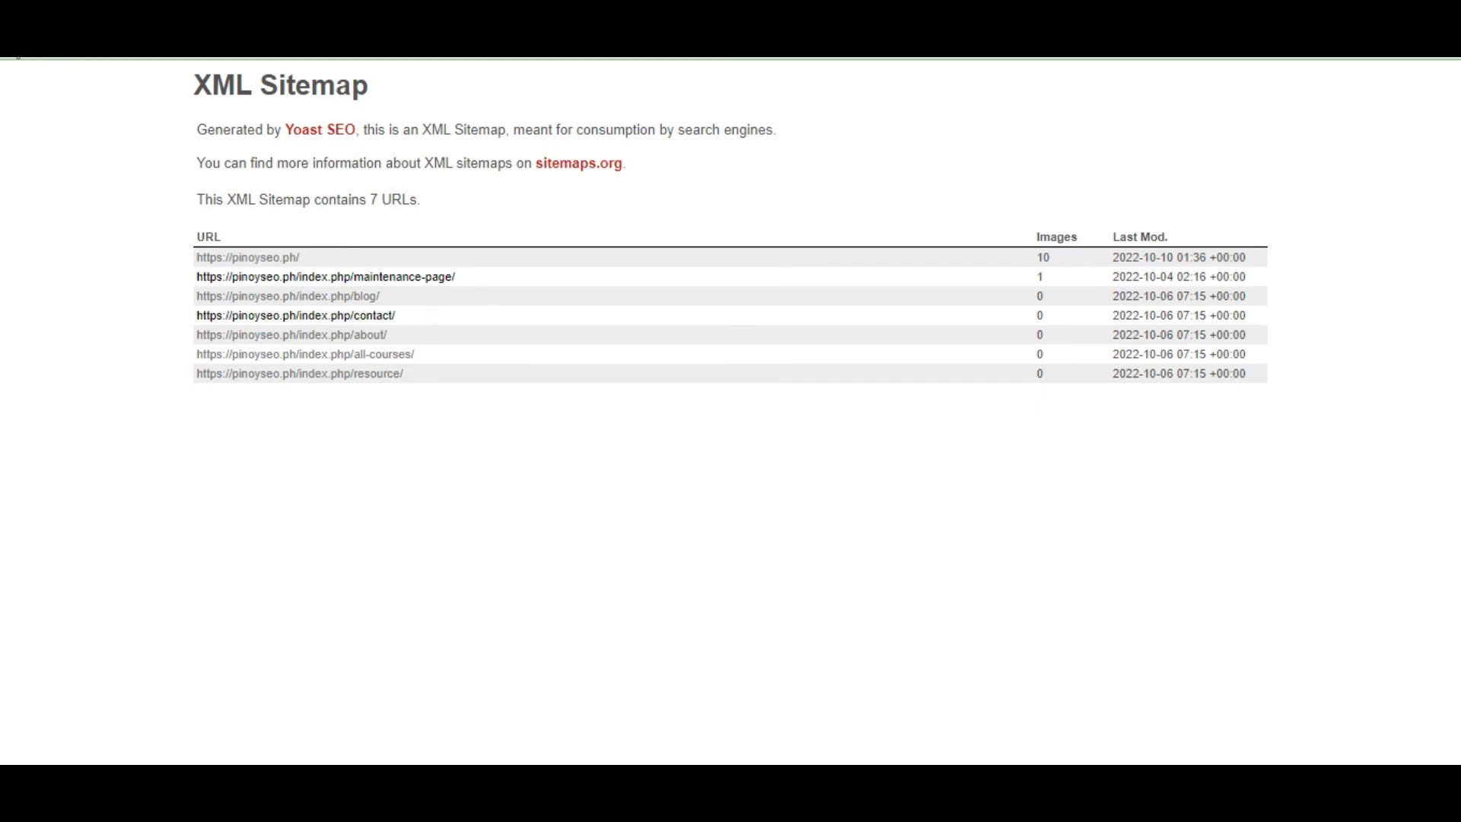
{"action": "key", "text": "alt+Left"}
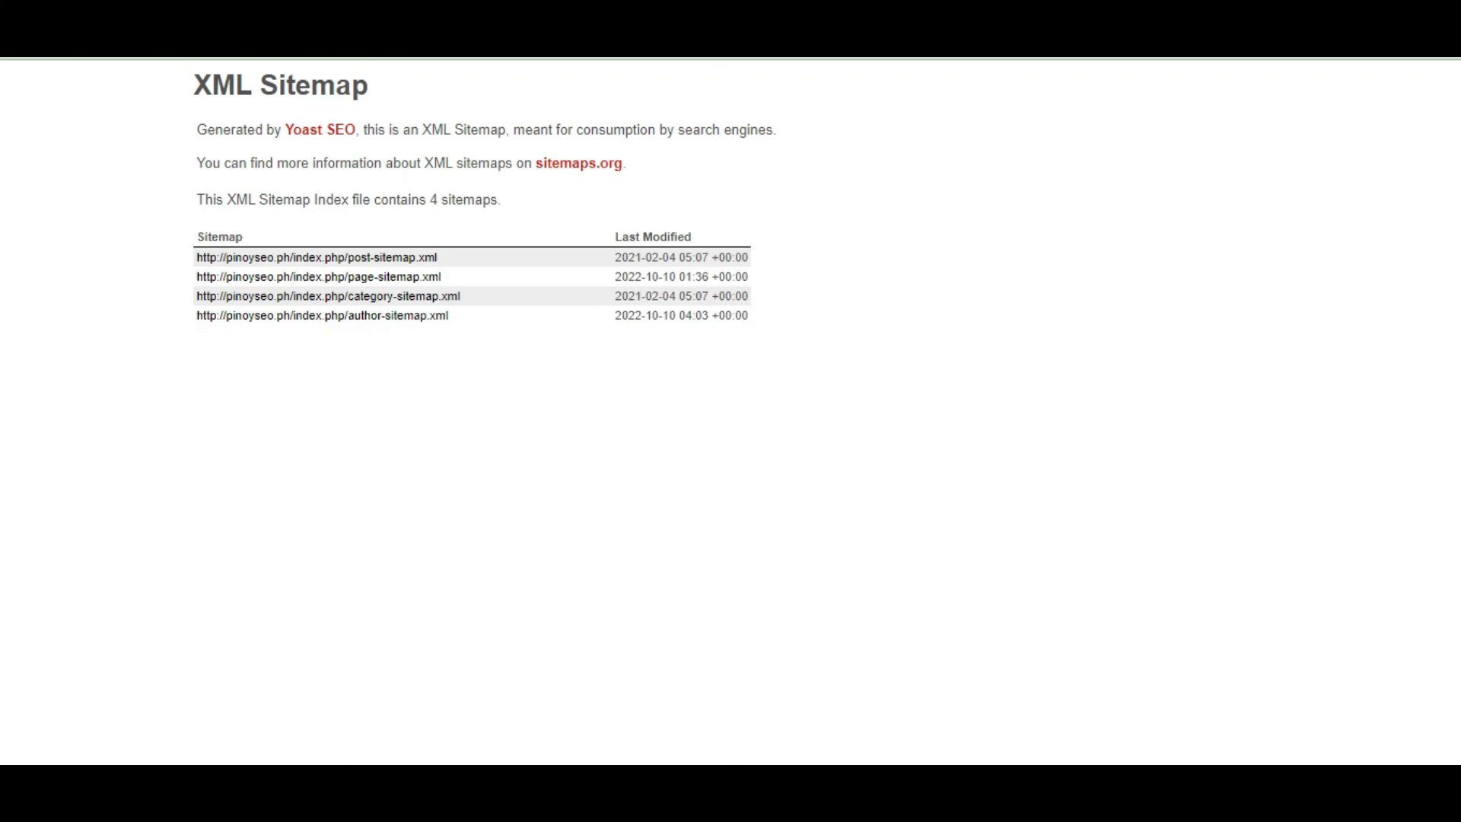
Step: Check the Submit Sitemap row of the audit checklist, switch to Google Search Console, and open its Sitemaps page, dismissing the introductory tip
{"action": "key", "text": "ctrl+Tab"}
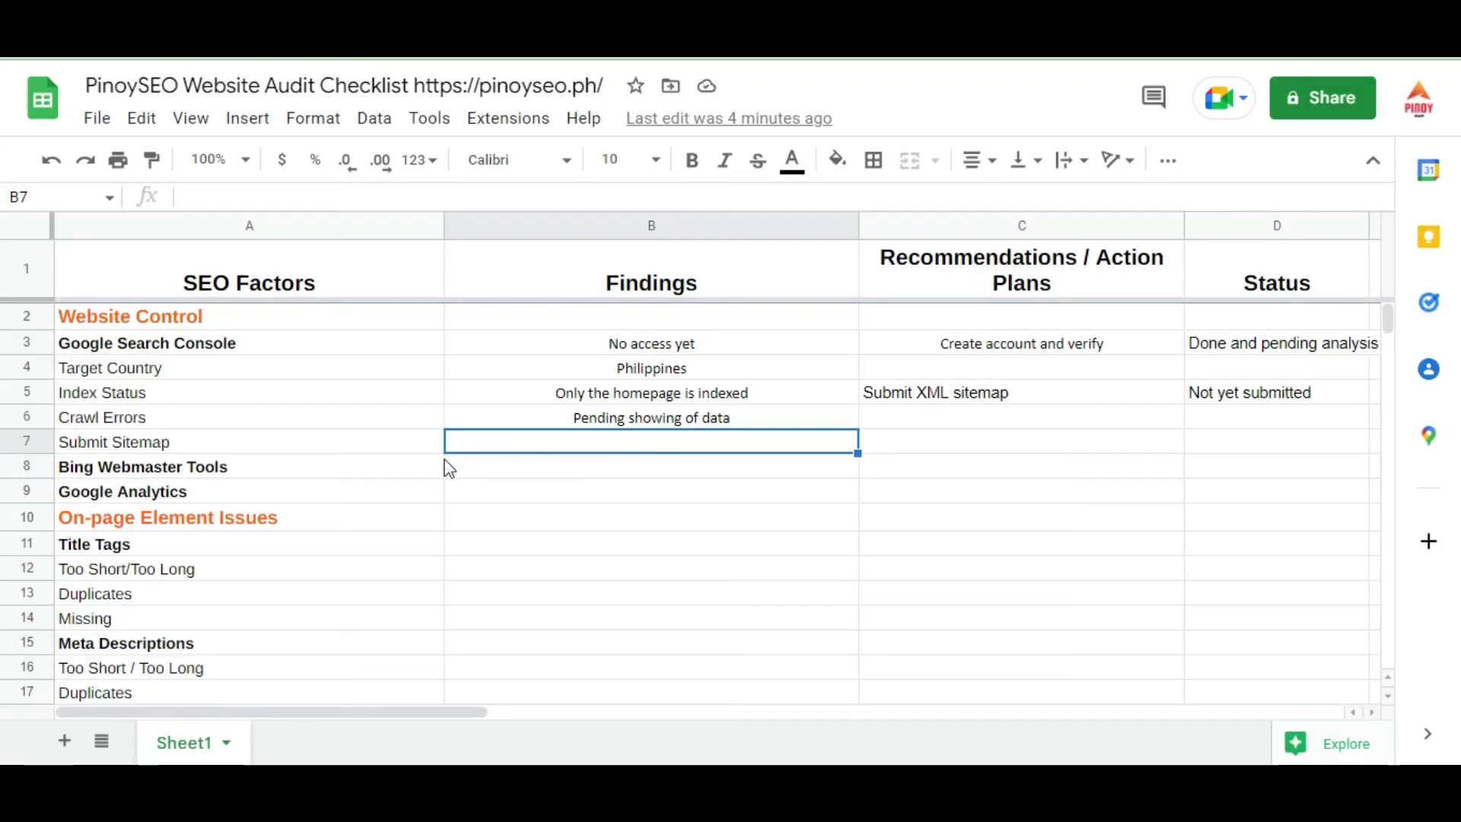
{"action": "left_click", "coordinate": [197, 443]}
{"action": "left_click", "coordinate": [561, 444]}
{"action": "key", "text": "ctrl+Tab"}
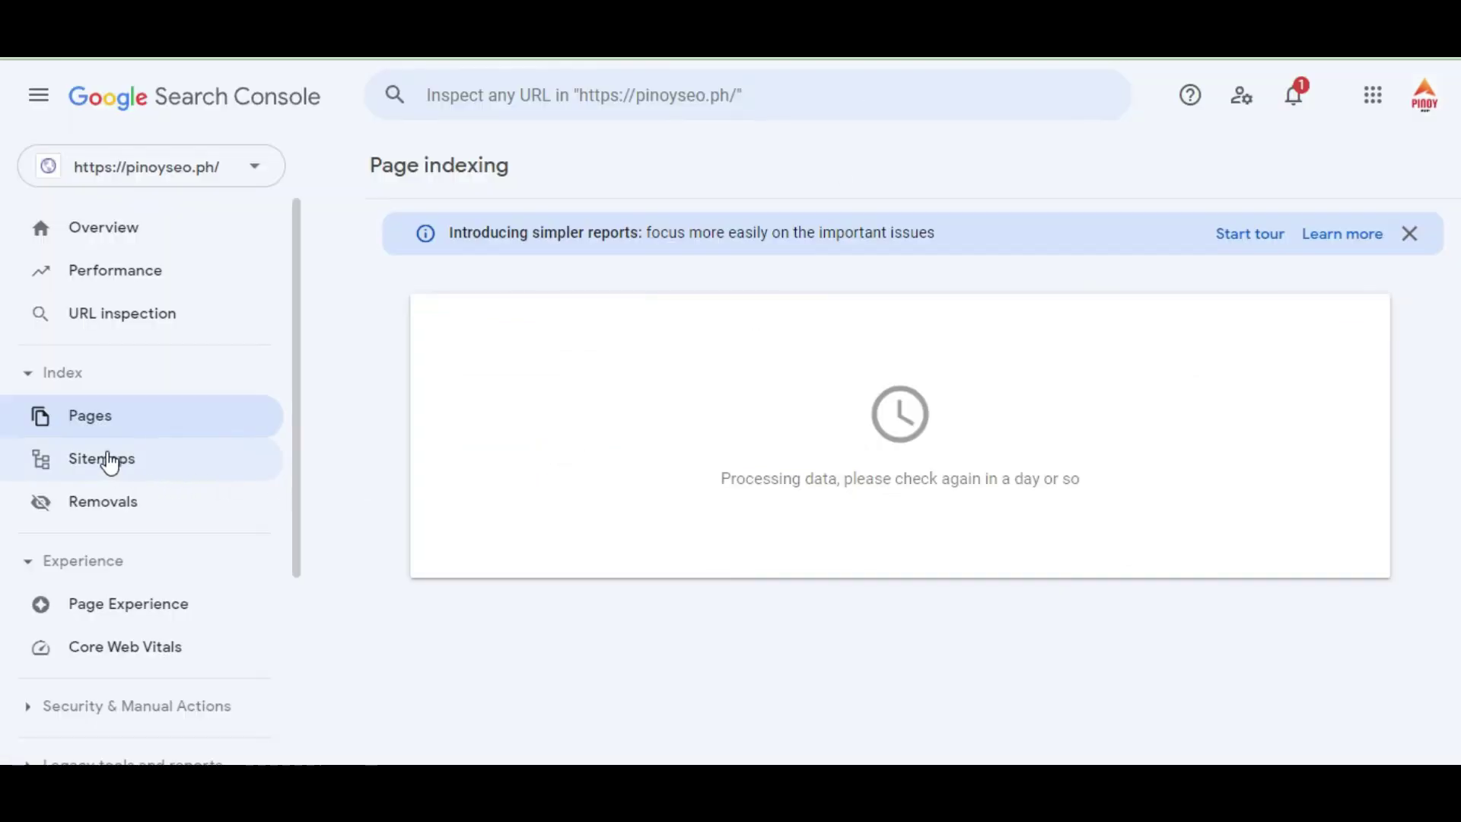
{"action": "left_click", "coordinate": [107, 460]}
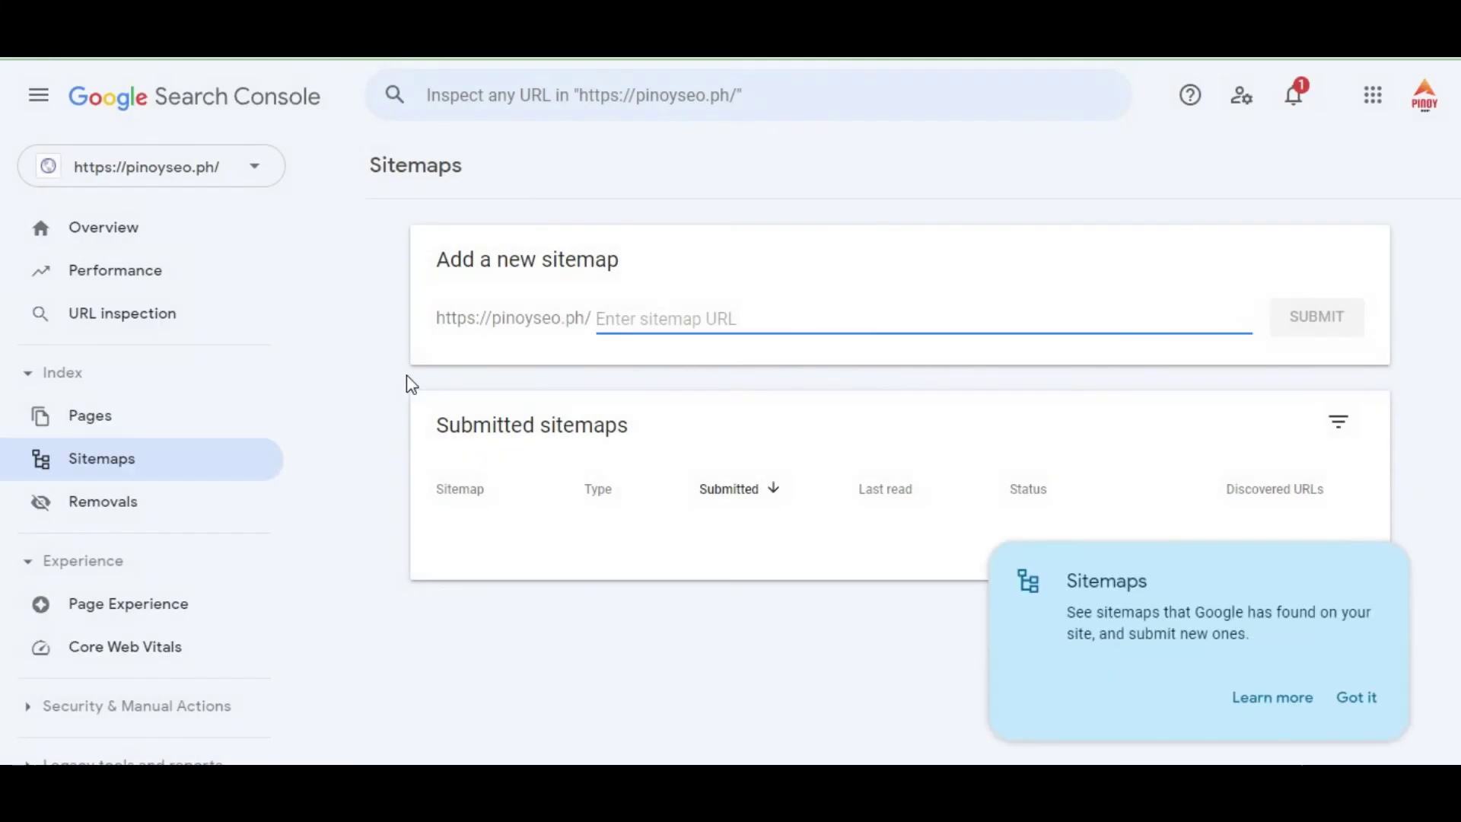
{"action": "left_click", "coordinate": [1374, 716]}
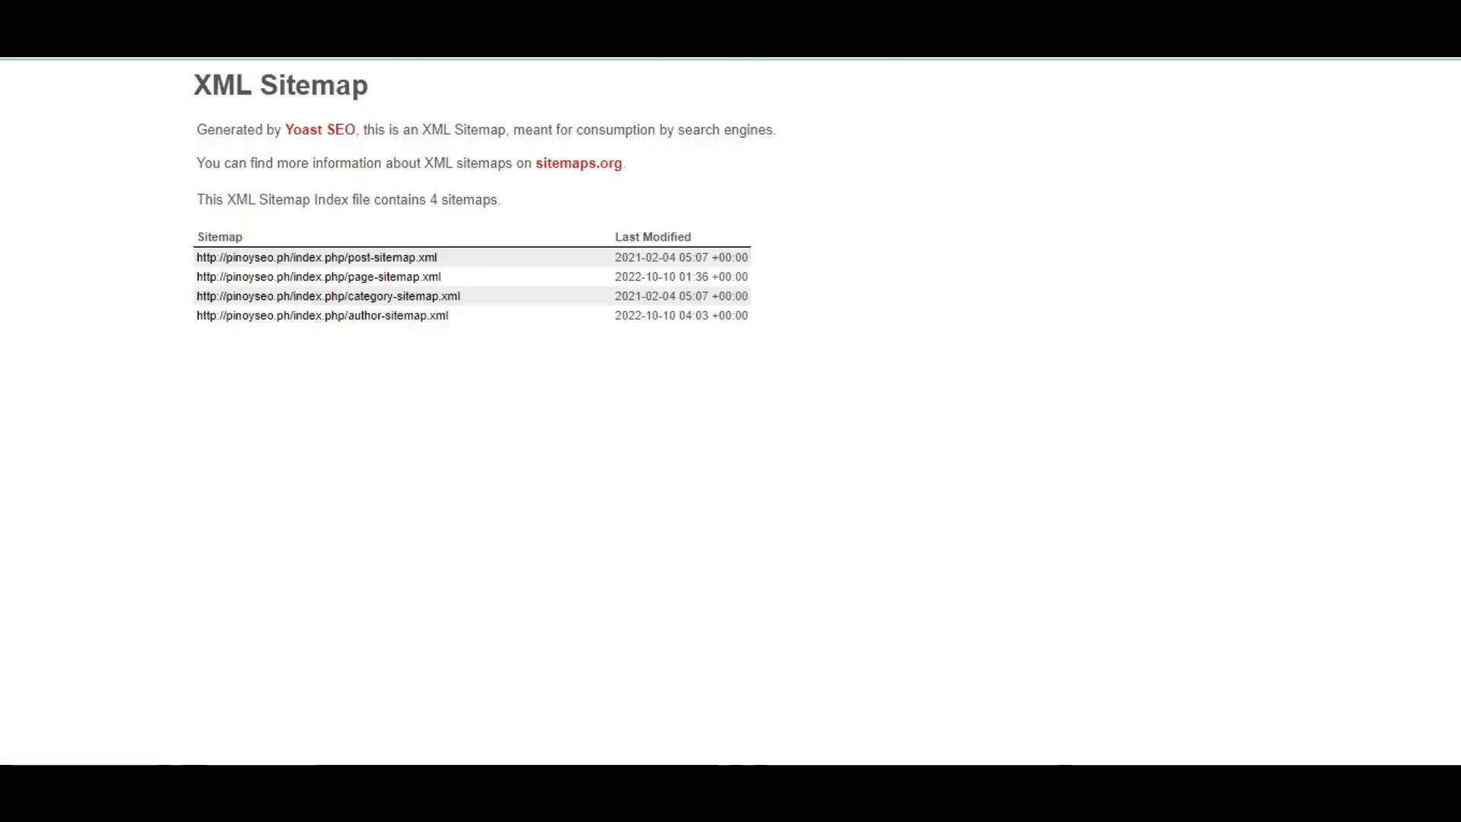
Step: In the audit checklist, enter "Not yet submitted" as the finding for Submit Sitemap
{"action": "left_click", "coordinate": [418, 38]}
{"action": "type", "text": "Not yet submitted"}
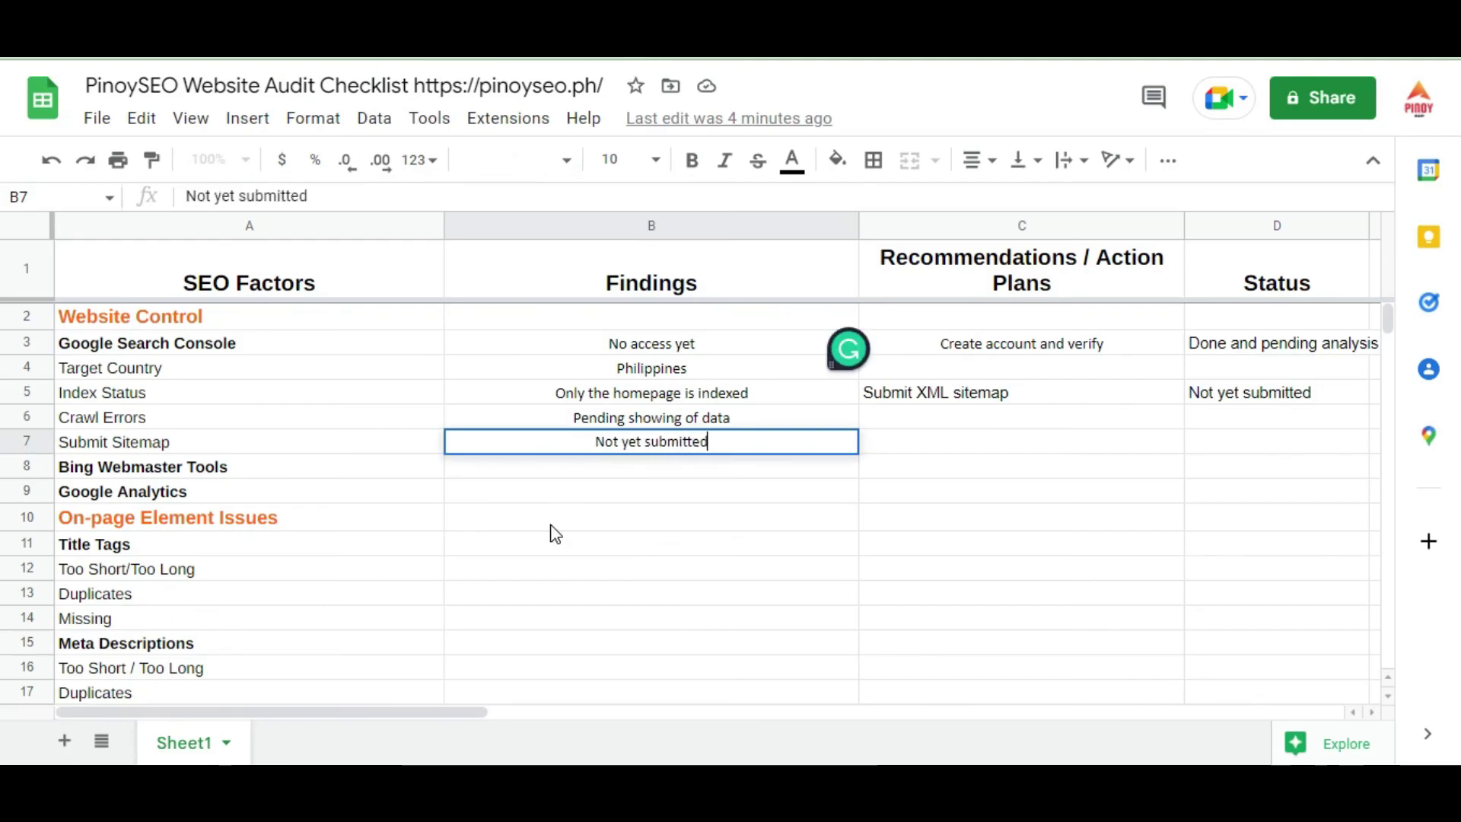
{"action": "key", "text": "Return"}
{"action": "key", "text": "Up"}
{"action": "key", "text": "Right"}
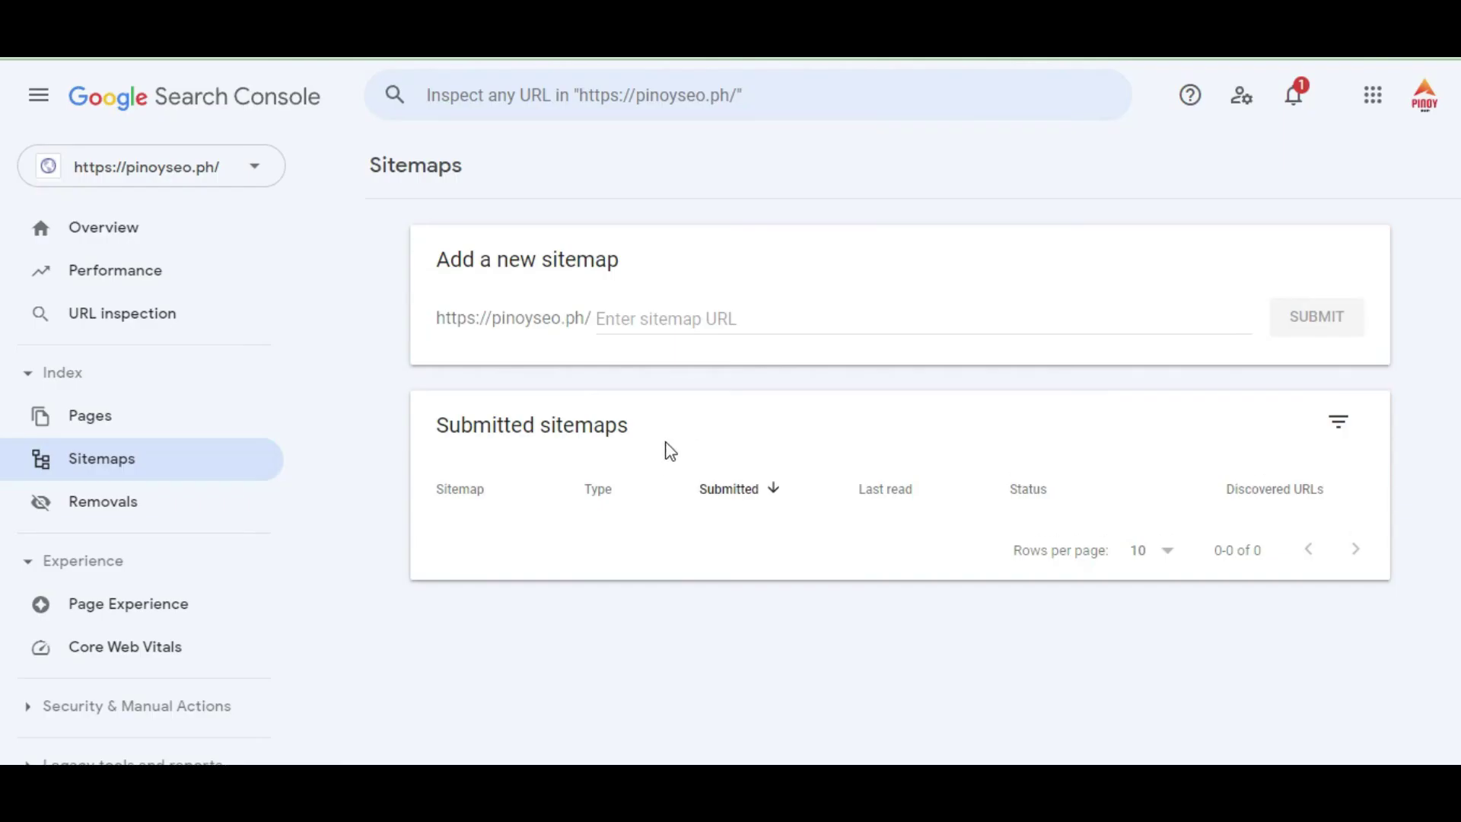
{"action": "left_click", "coordinate": [658, 316]}
{"action": "type", "text": "/sitemap_index.xml"}
{"action": "left_click", "coordinate": [603, 317]}
{"action": "key", "text": "BackSpace"}
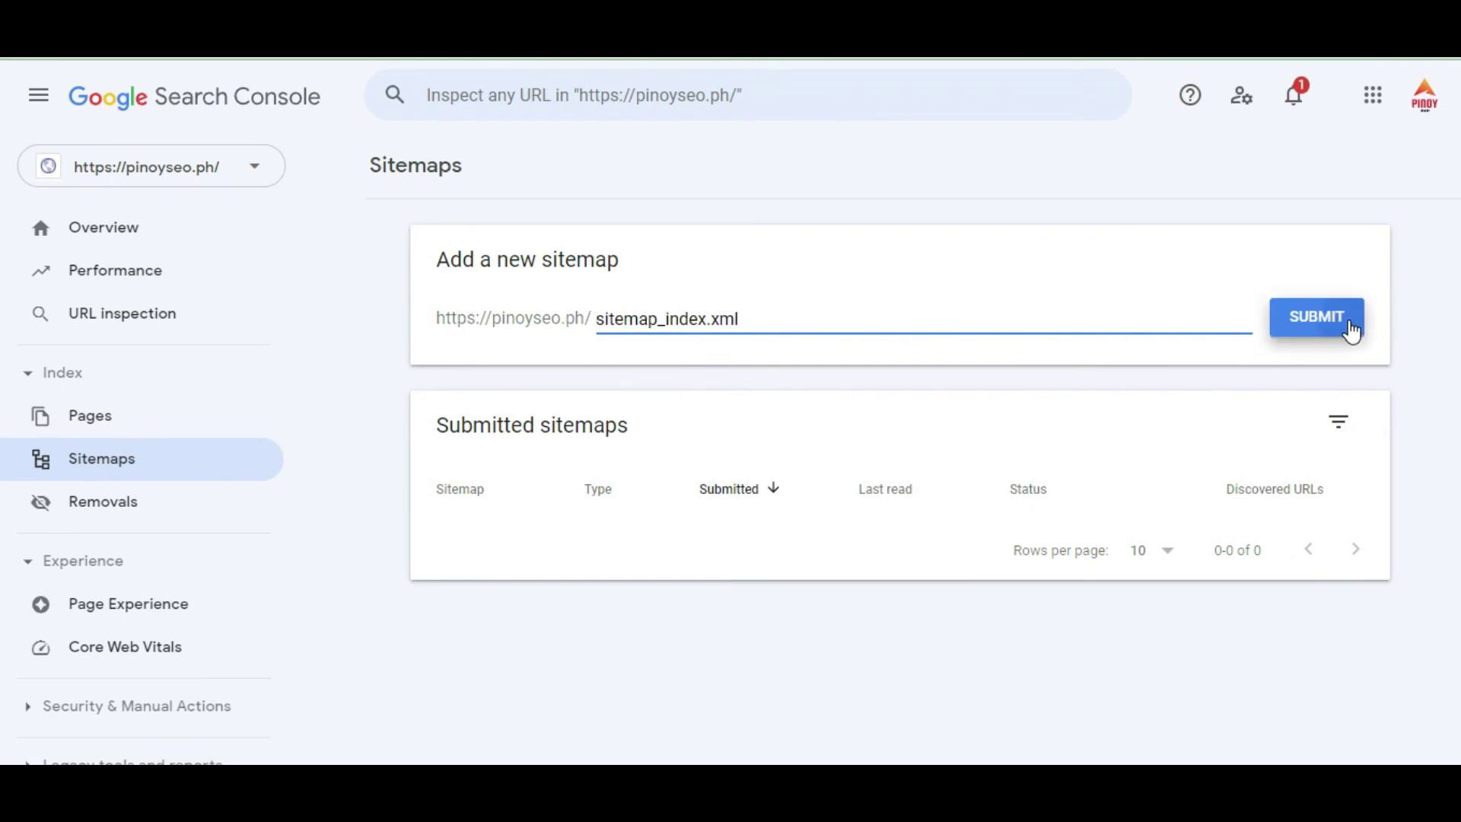
{"action": "left_click", "coordinate": [1350, 328]}
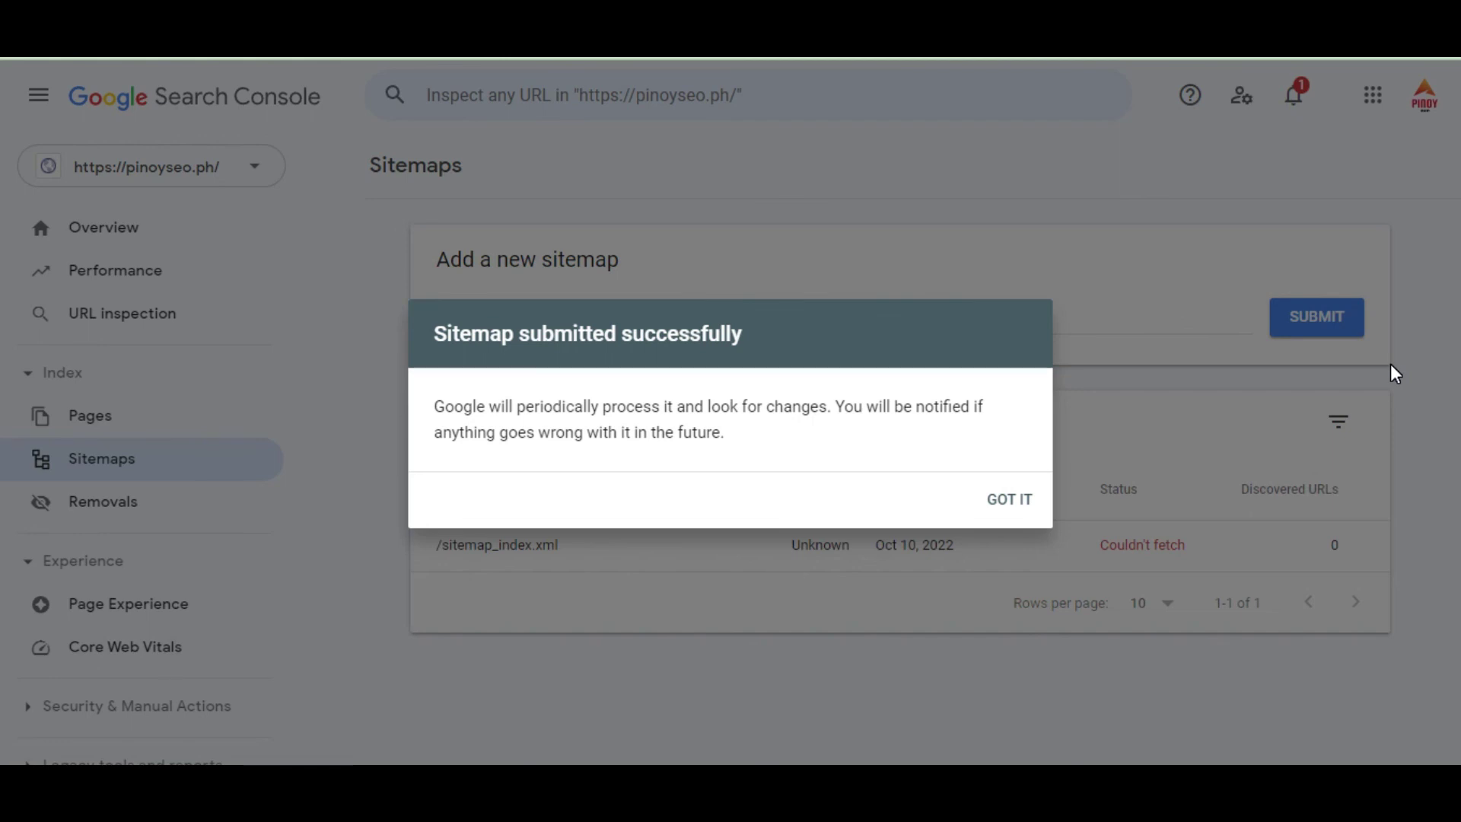
{"action": "left_click", "coordinate": [1012, 503]}
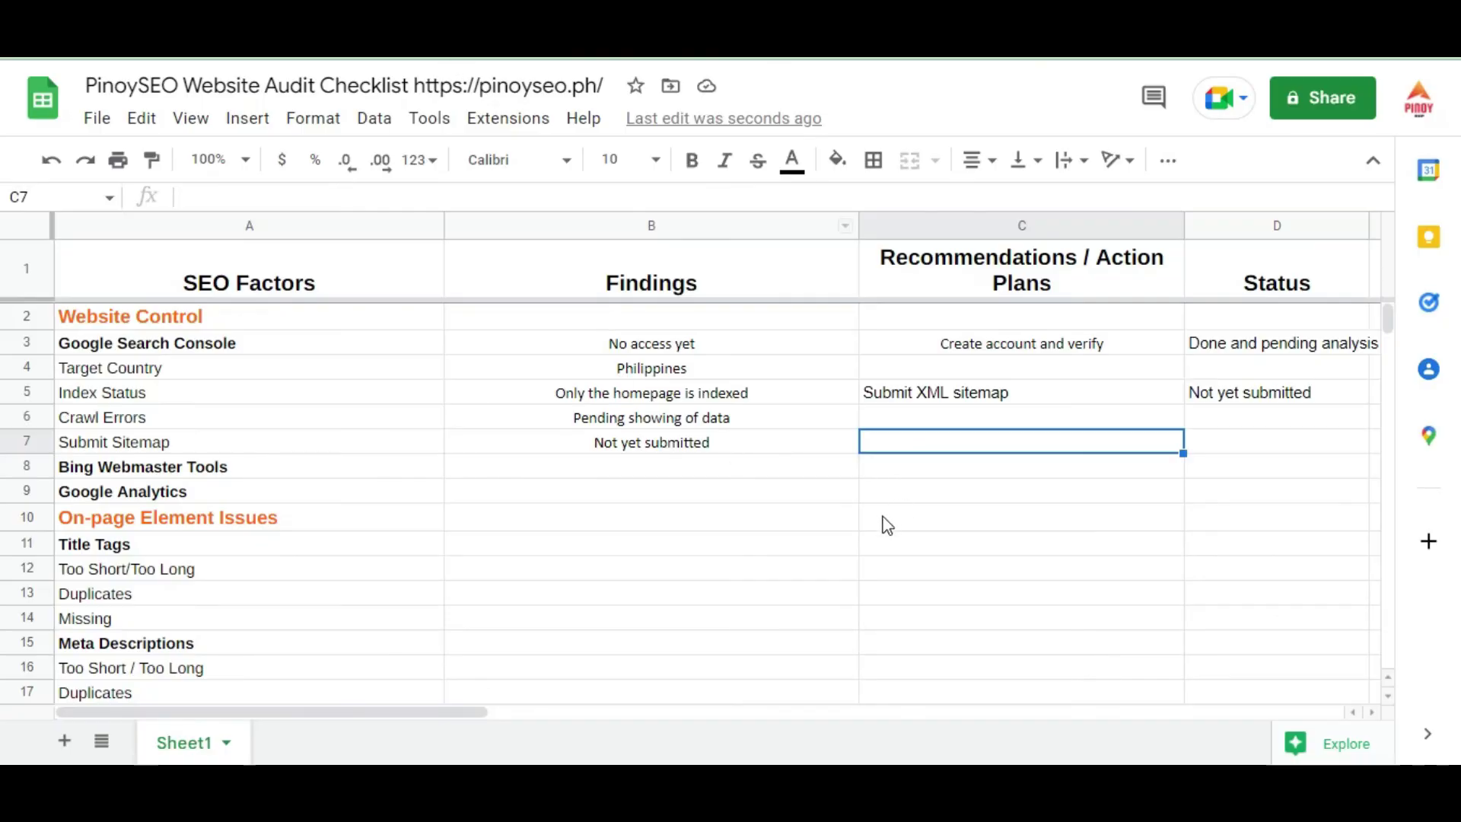
Step: In the audit checklist, enter "Submitted but not fetched yet" as the recommendation for Submit Sitemap
{"action": "type", "text": "Submitted but not fetched yet"}
{"action": "key", "text": "Return"}
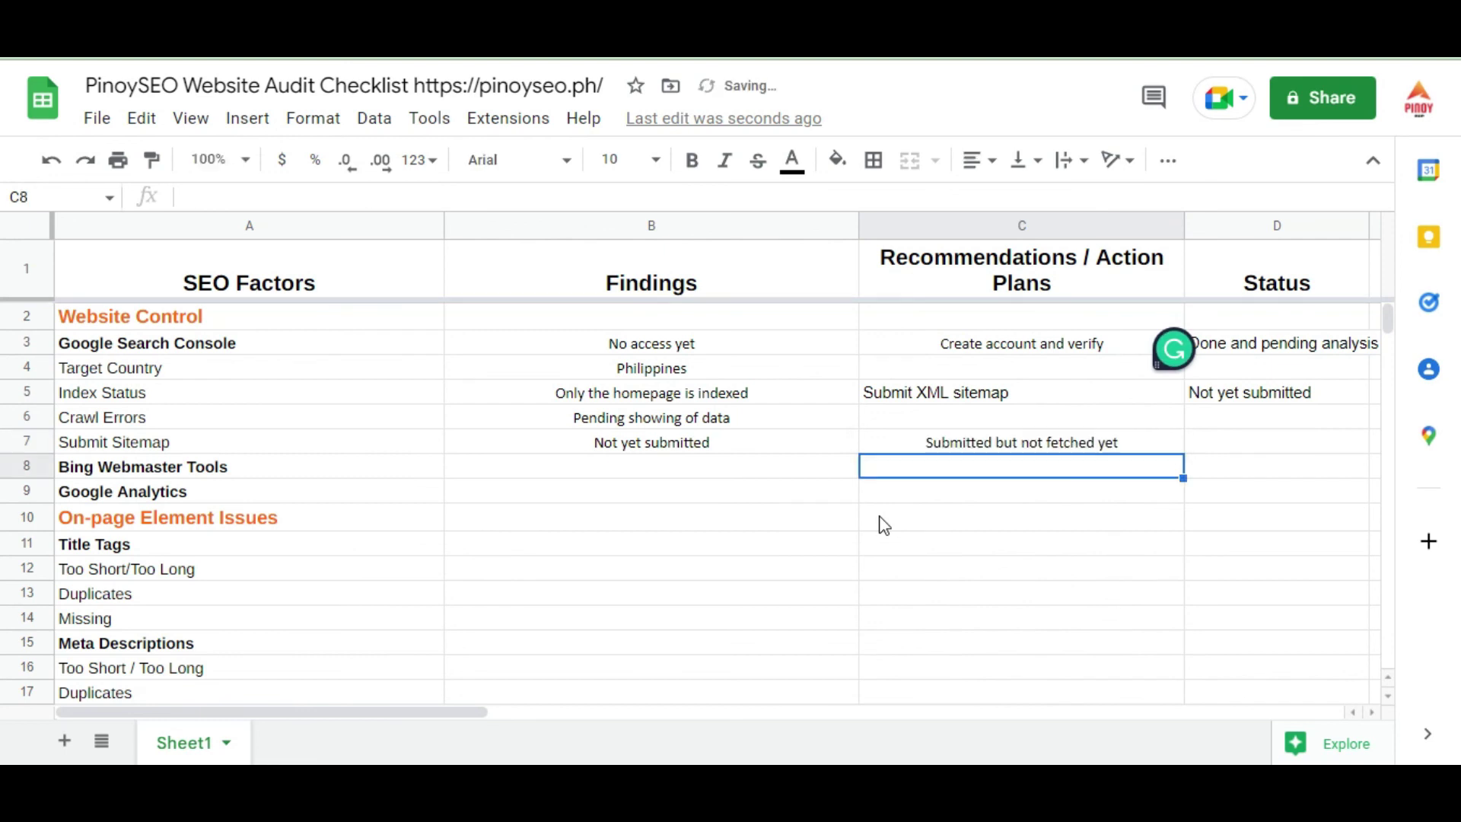
Step: Open the details of the submitted /sitemap_index.xml in Google Search Console and check its processing status and discovered URLs
{"action": "key", "text": "ctrl+Tab"}
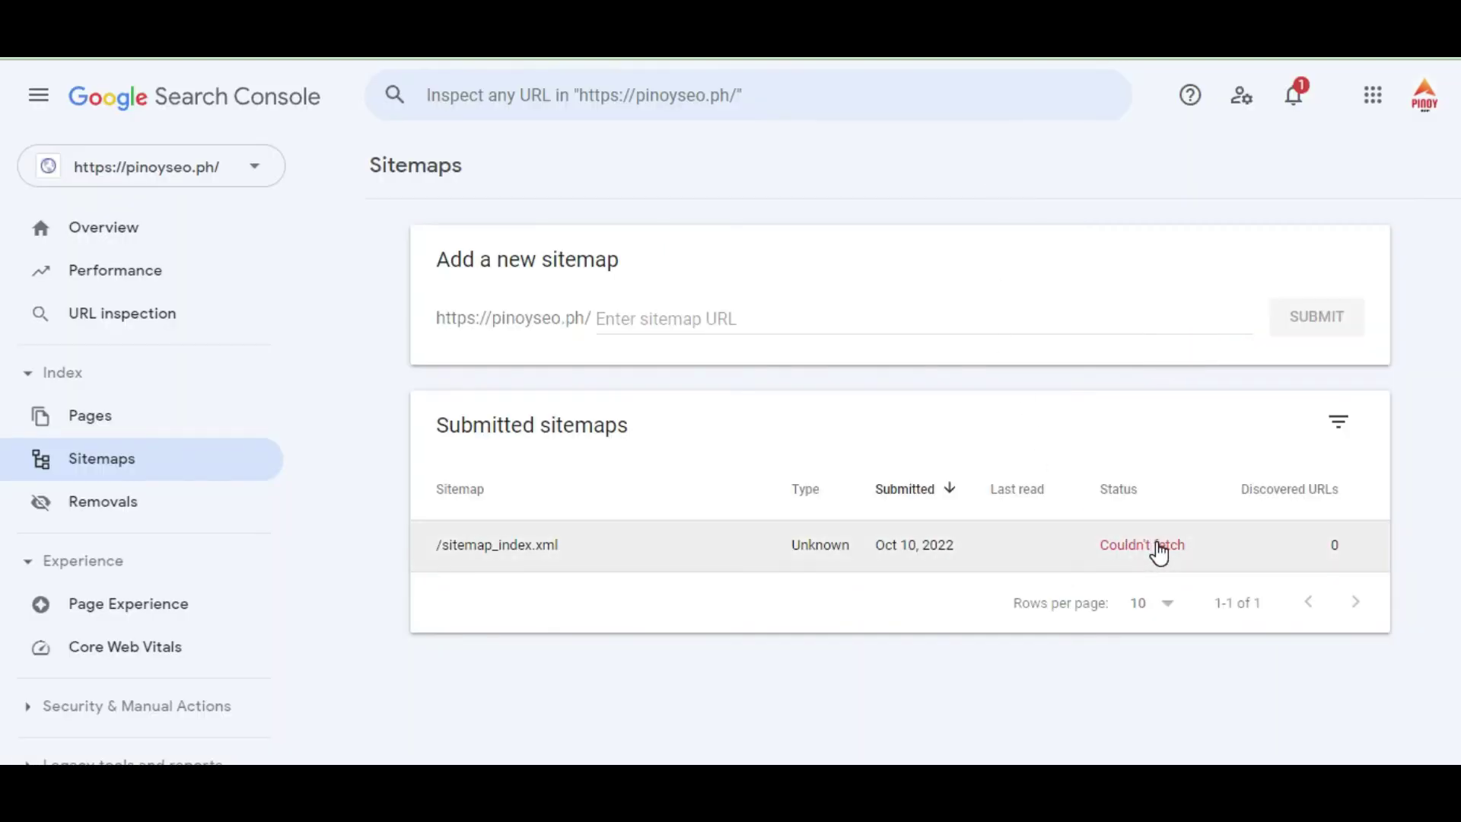
{"action": "left_click", "coordinate": [1157, 545]}
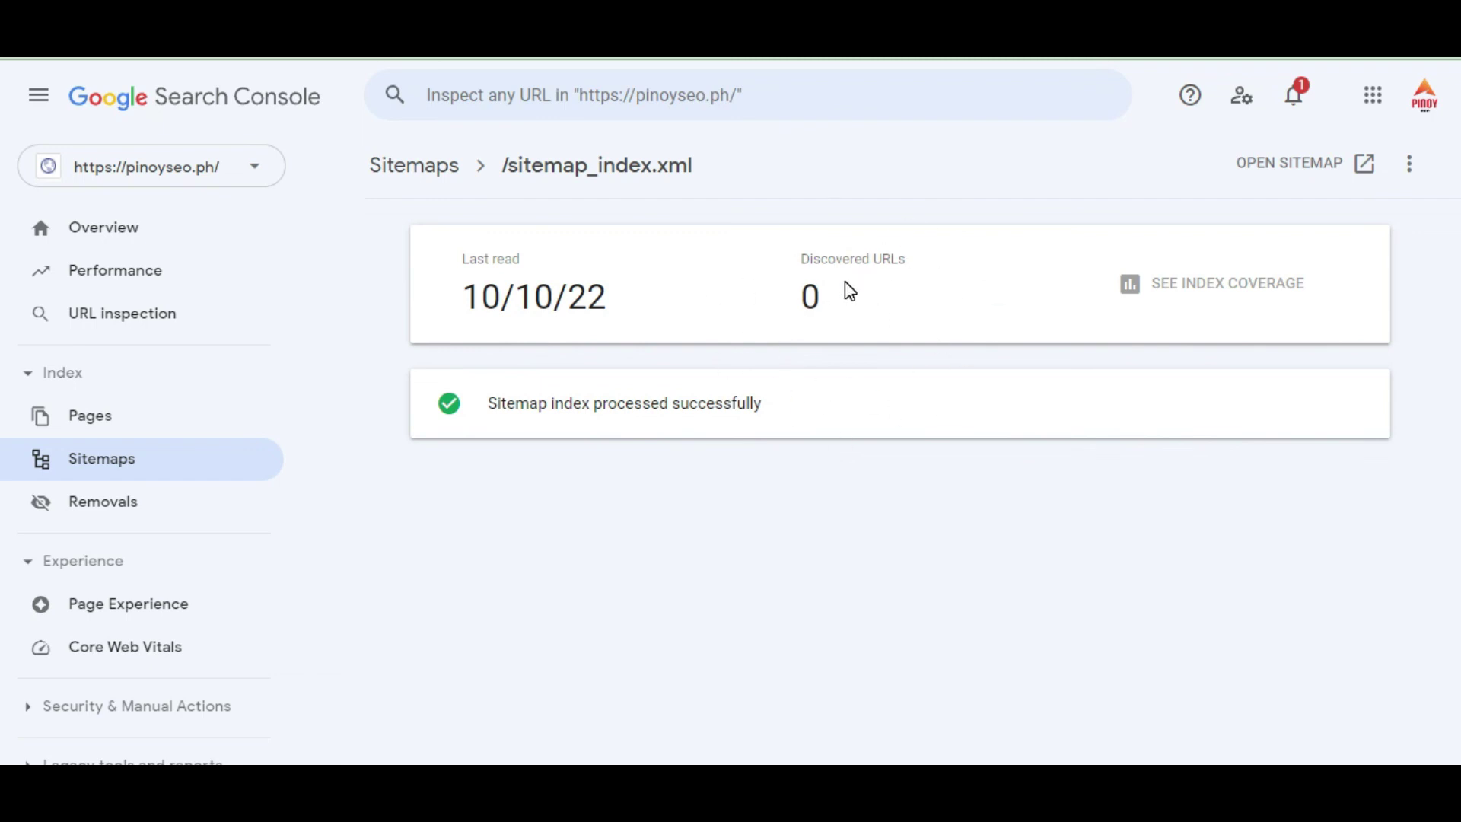
{"action": "left_click_drag", "start_coordinate": [809, 255], "coordinate": [926, 264]}
{"action": "left_click", "coordinate": [832, 252]}
{"action": "left_click_drag", "start_coordinate": [805, 254], "coordinate": [910, 264]}
{"action": "left_click", "coordinate": [834, 365]}
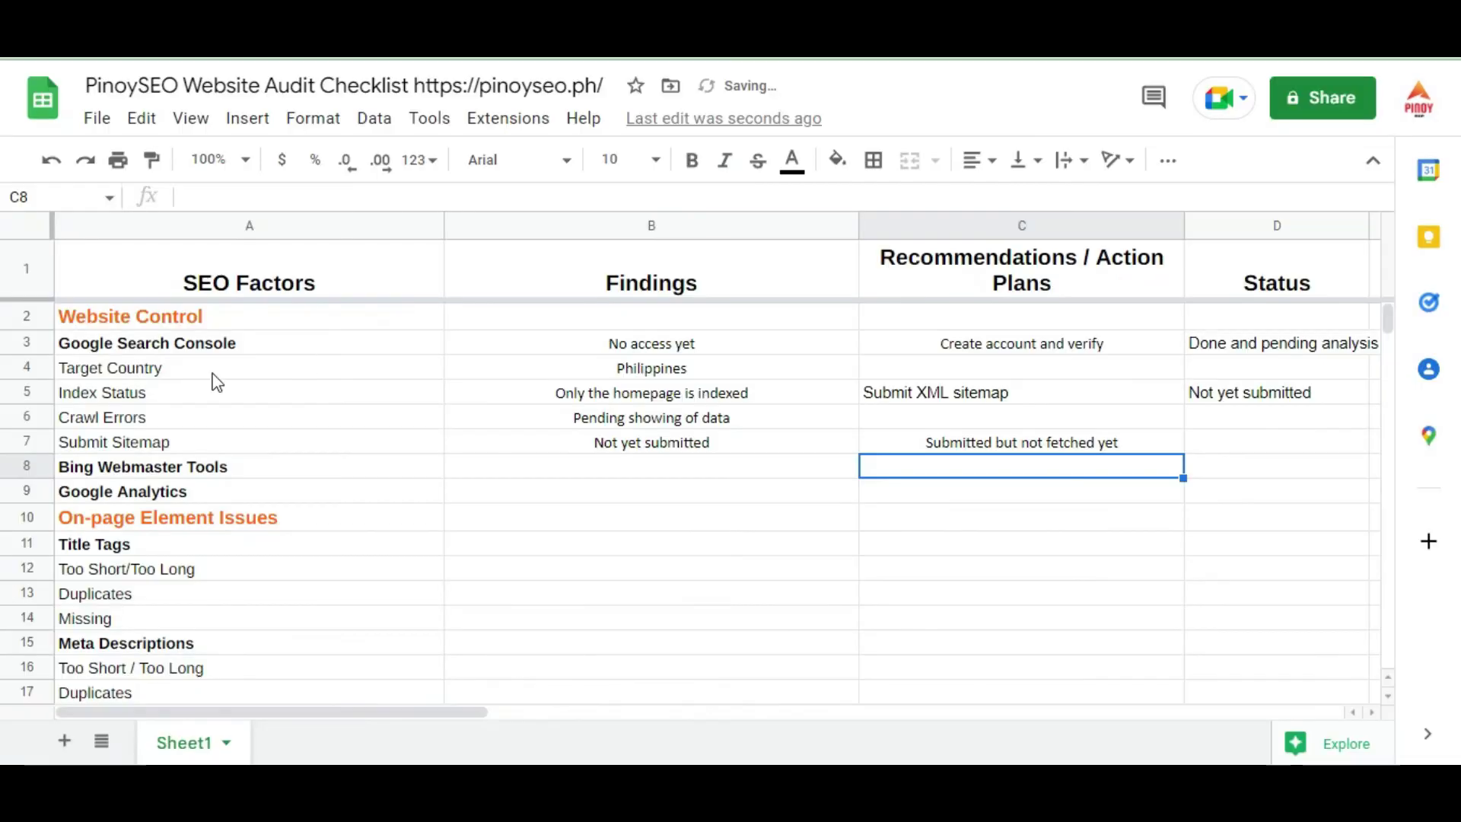
Step: Review the Index Status and Submit Sitemap findings in the checklist and set the Submit Sitemap status to "Done but pending verification"
{"action": "left_click", "coordinate": [110, 392]}
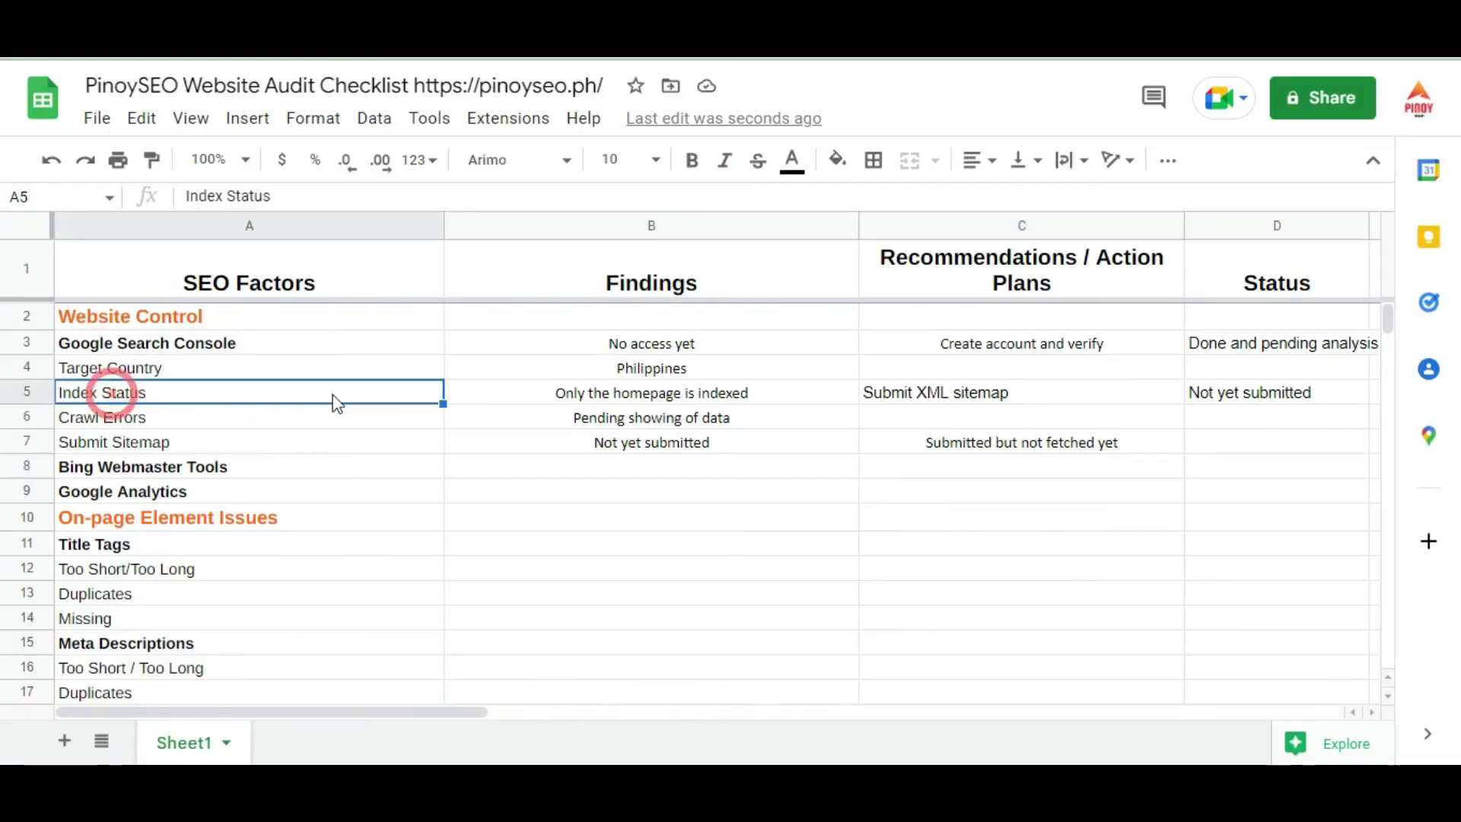
{"action": "left_click", "coordinate": [598, 399]}
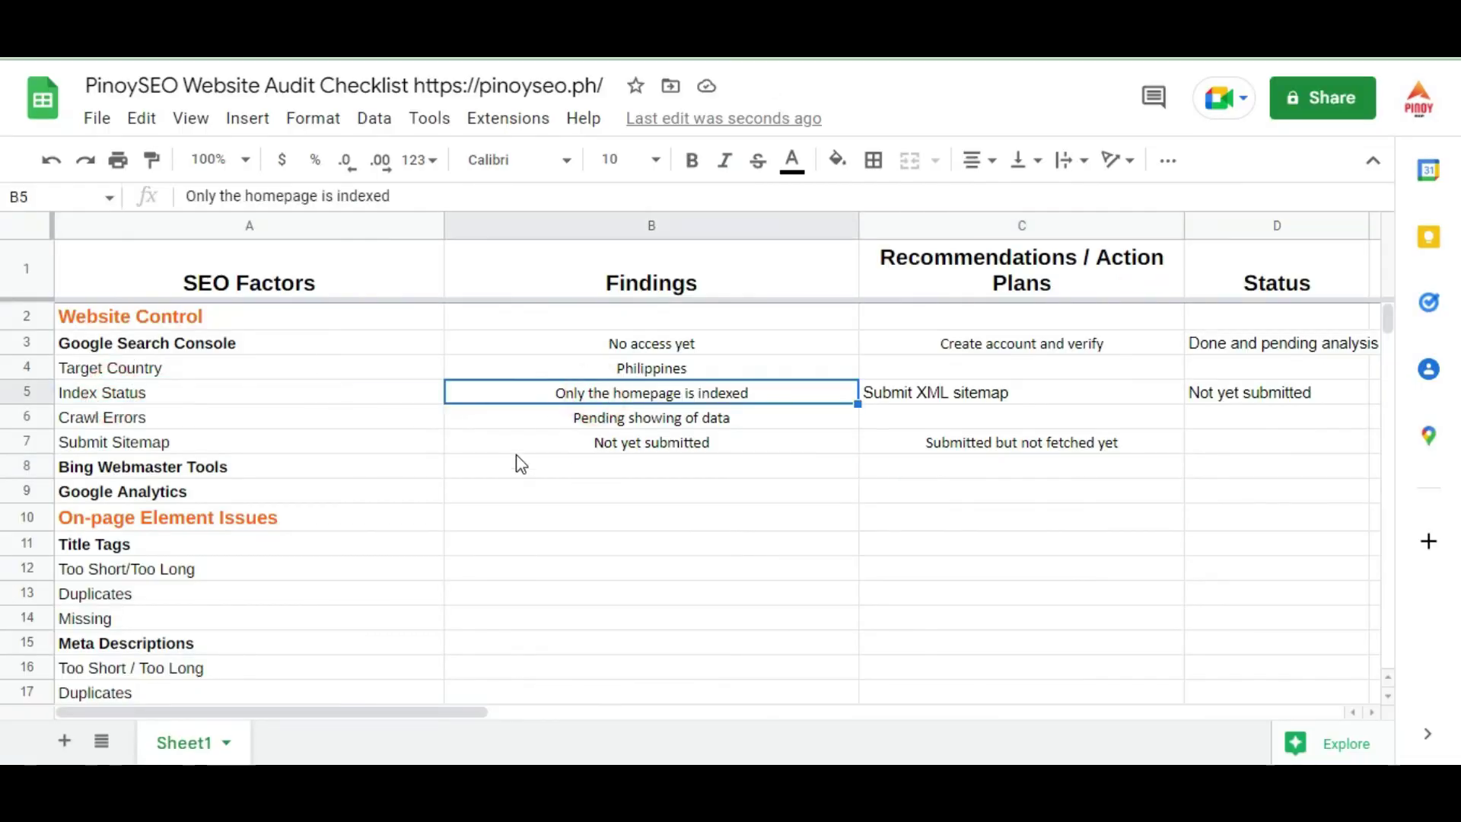
{"action": "left_click", "coordinate": [654, 449]}
{"action": "left_click", "coordinate": [629, 394]}
{"action": "left_click", "coordinate": [1211, 443]}
{"action": "type", "text": "Don"}
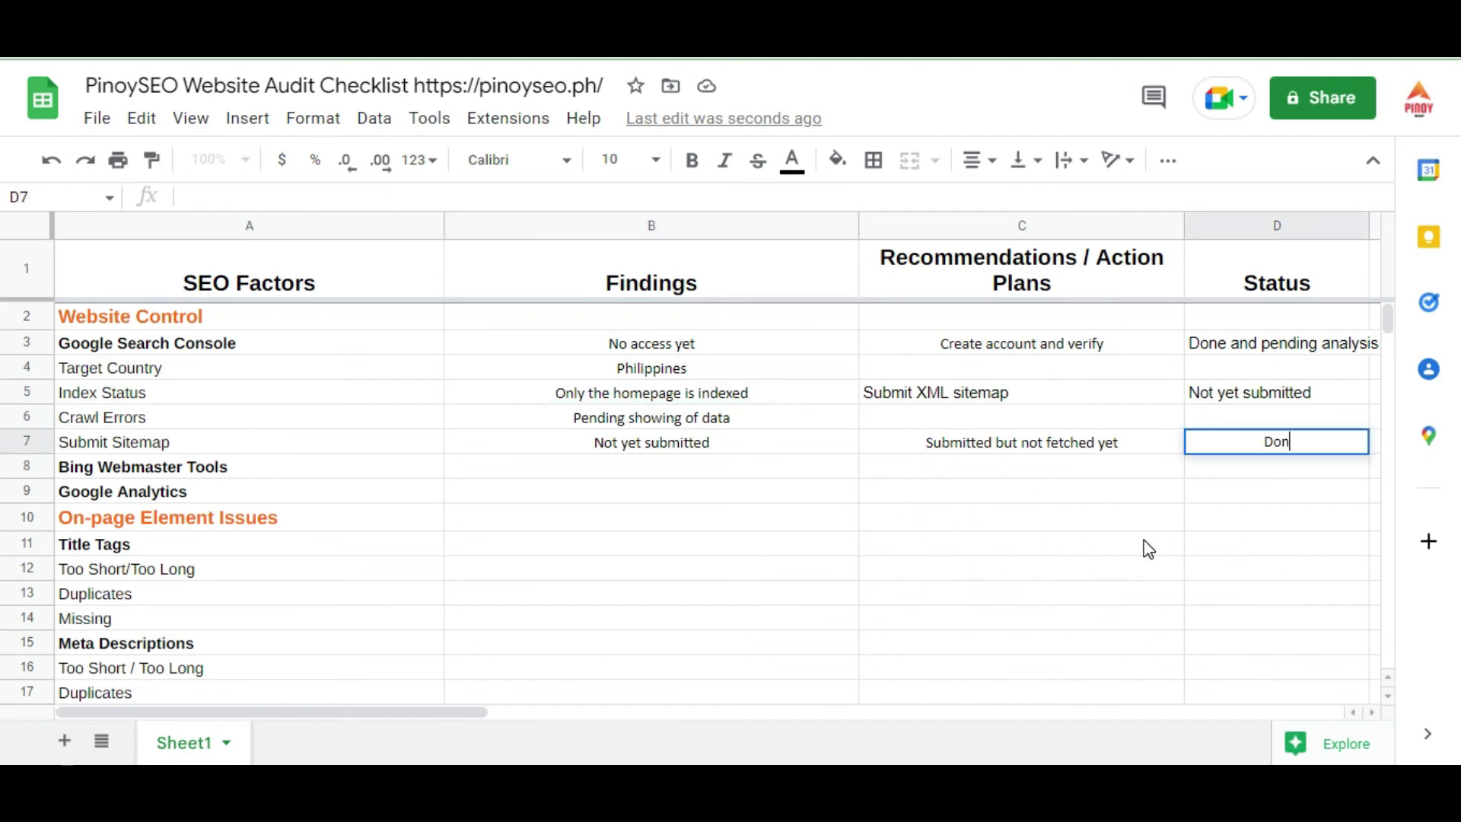
{"action": "type", "text": "e but pending"}
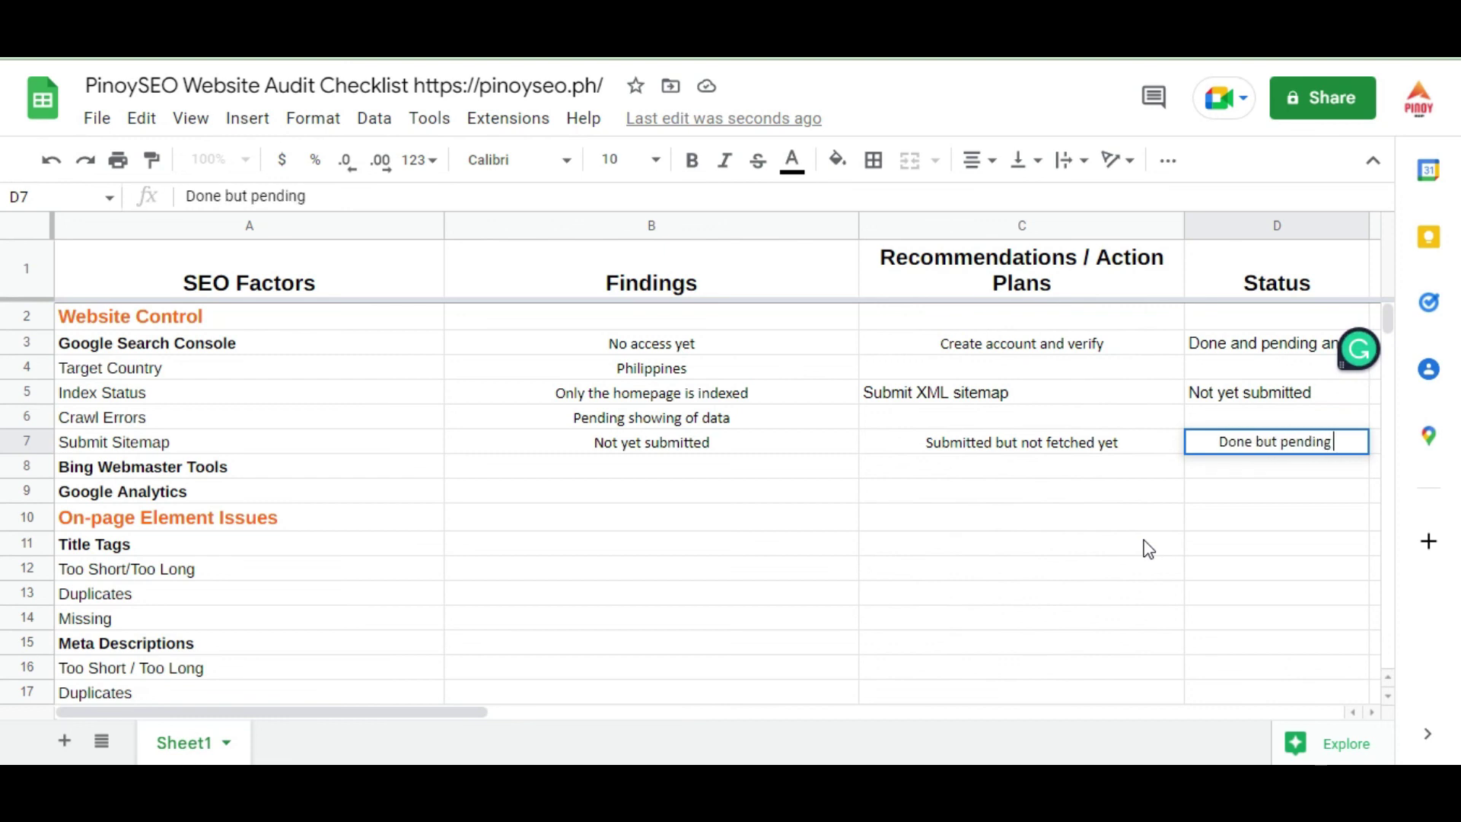
{"action": "type", "text": " verification"}
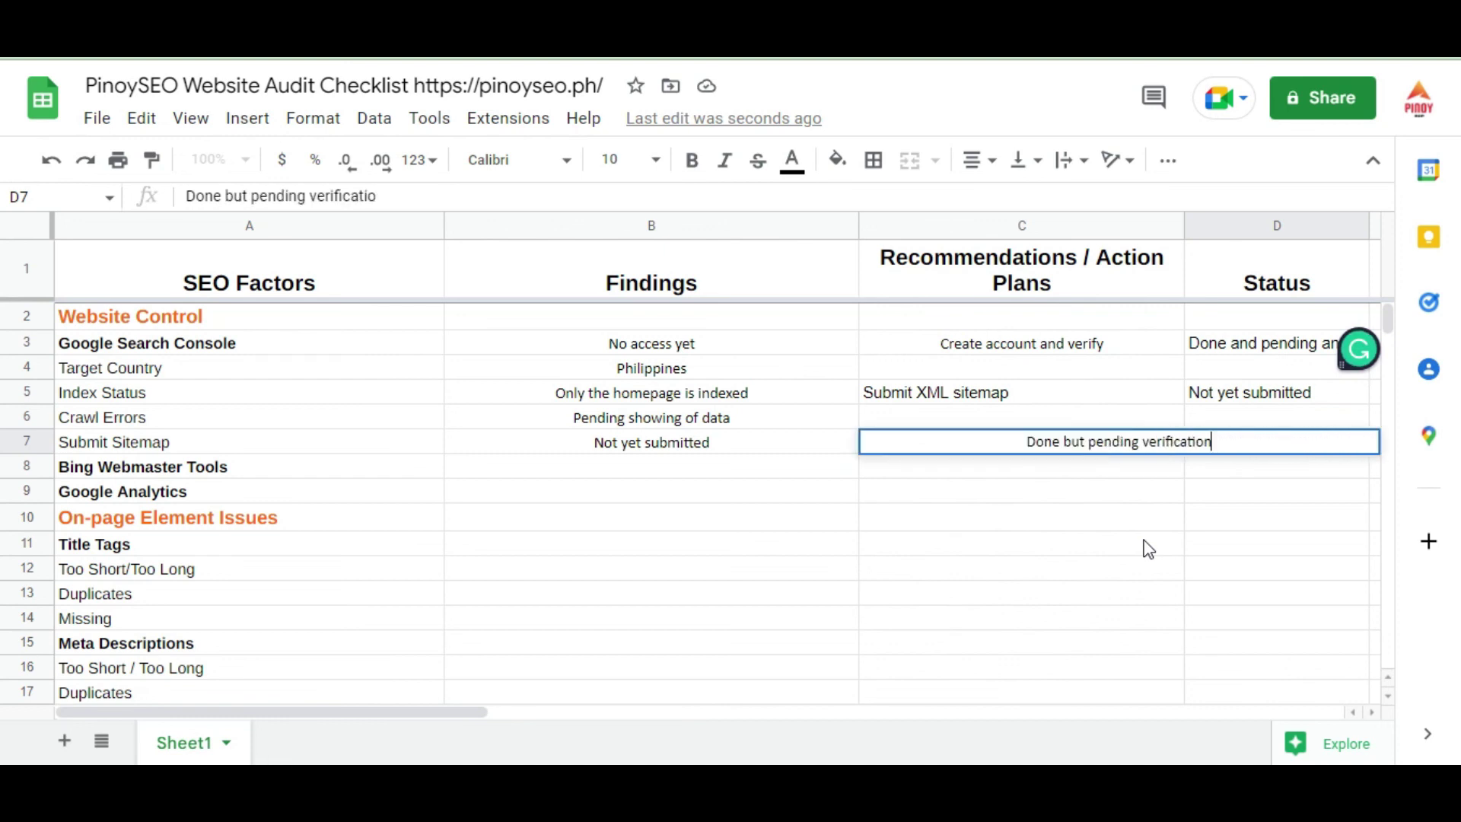
{"action": "key", "text": "Return"}
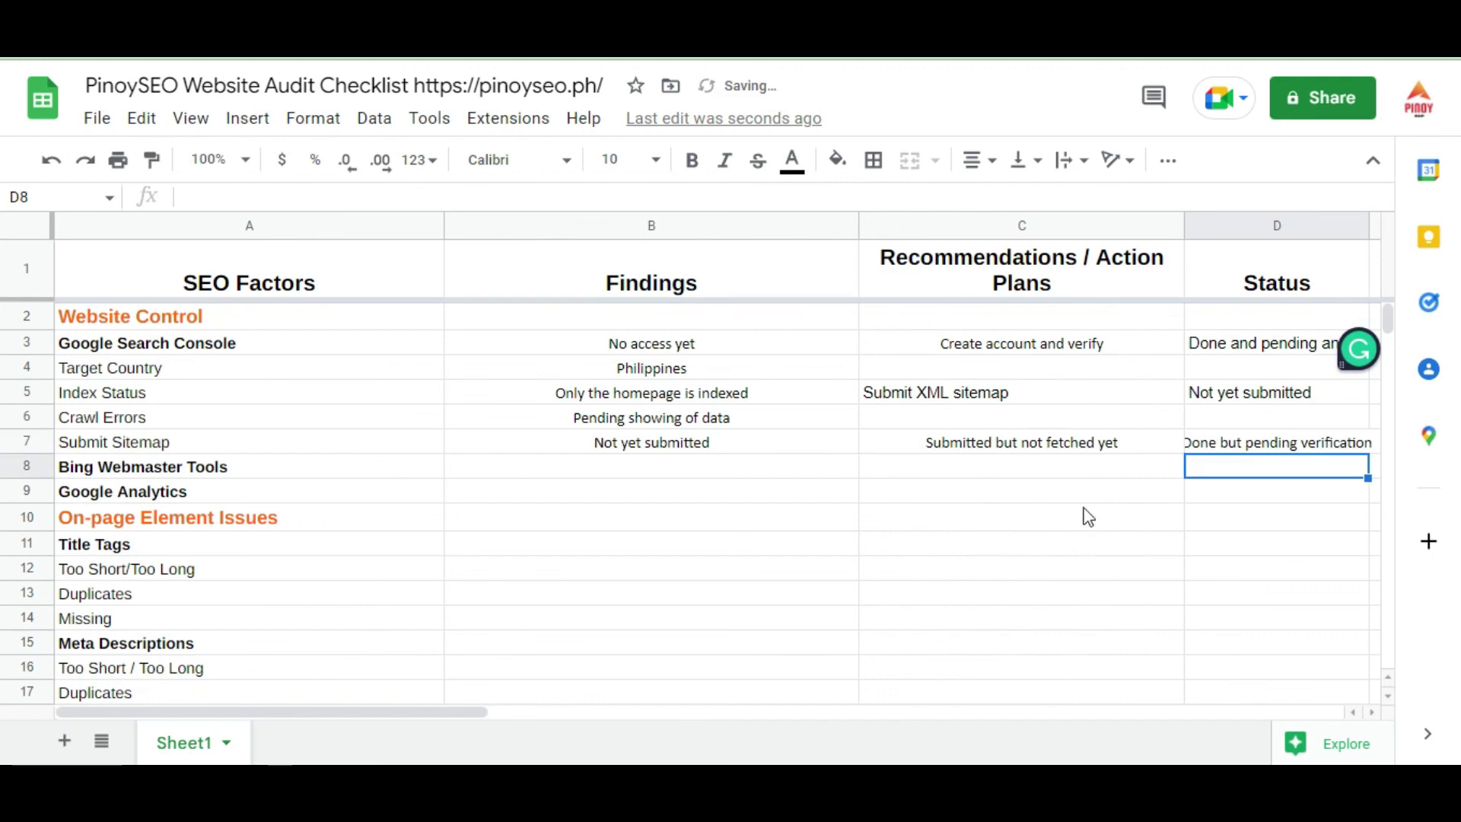